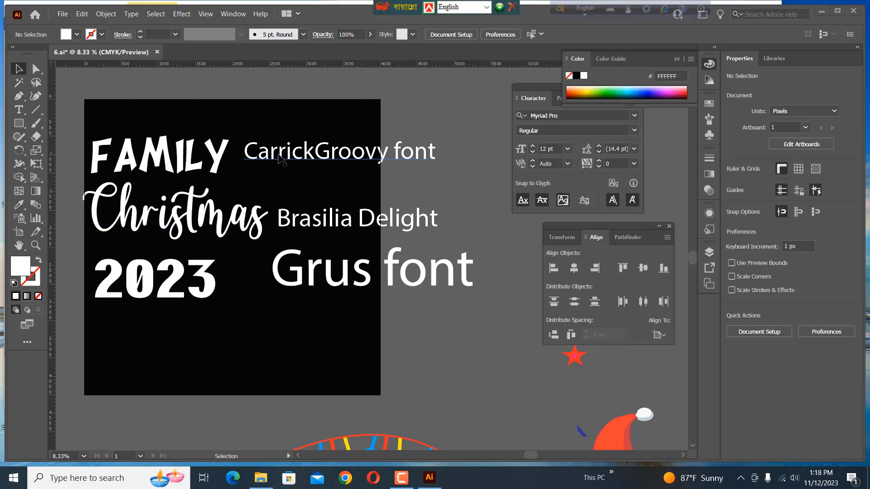
{"action": "left_click", "coordinate": [301, 216]}
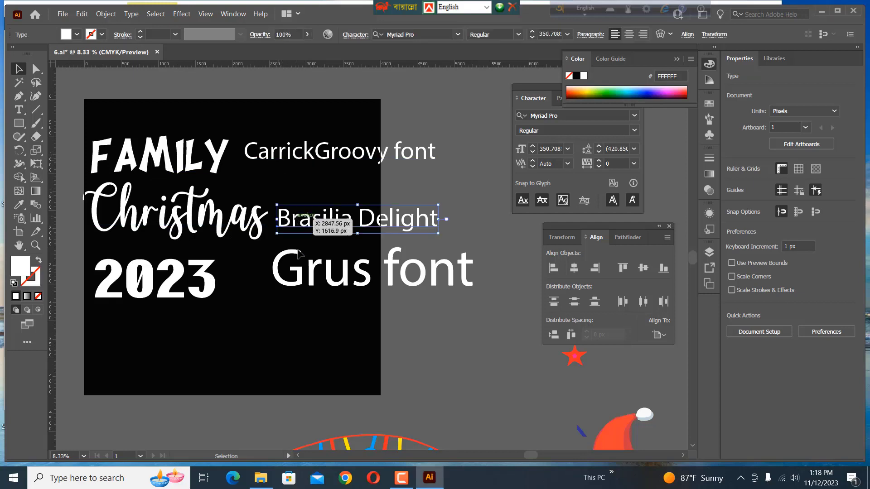
{"action": "left_click", "coordinate": [305, 275]}
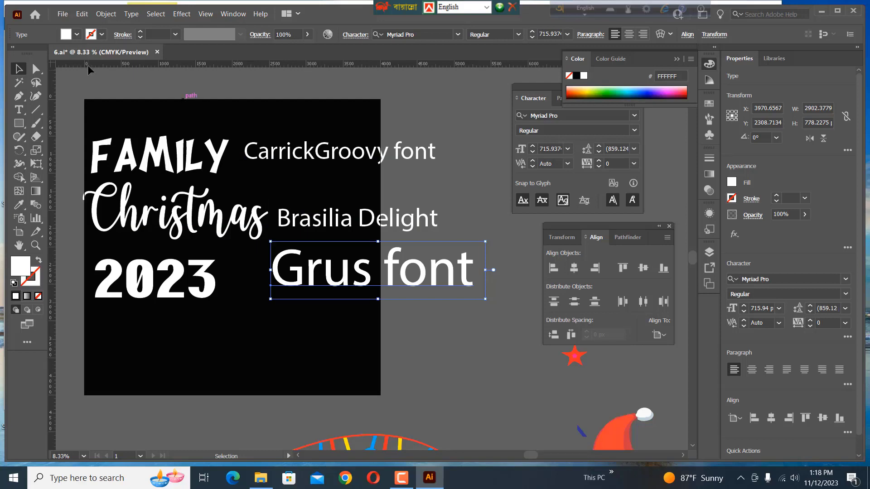
Create a new 4000 x 4000 px document with RGB color mode and 300 ppi raster effects
{"action": "left_click", "coordinate": [63, 14]}
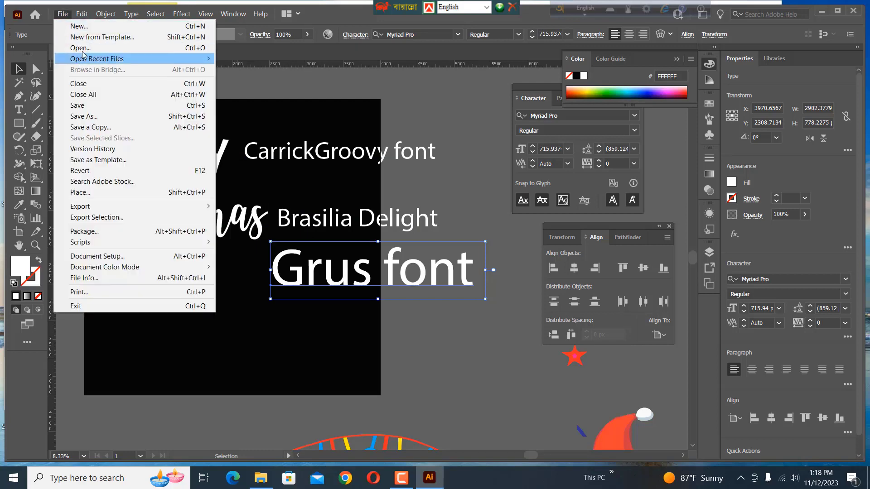
{"action": "key", "text": "Escape"}
{"action": "key", "text": "ctrl+n"}
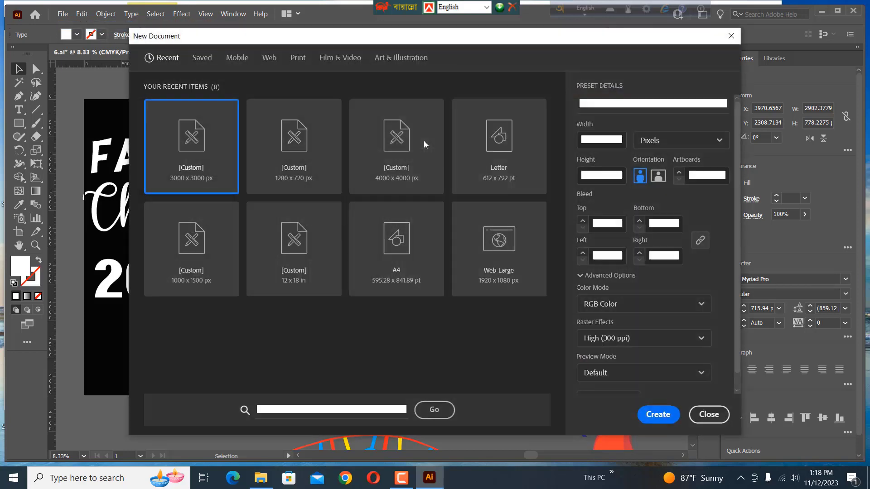
{"action": "left_click", "coordinate": [586, 139]}
{"action": "key", "text": "BackSpace"}
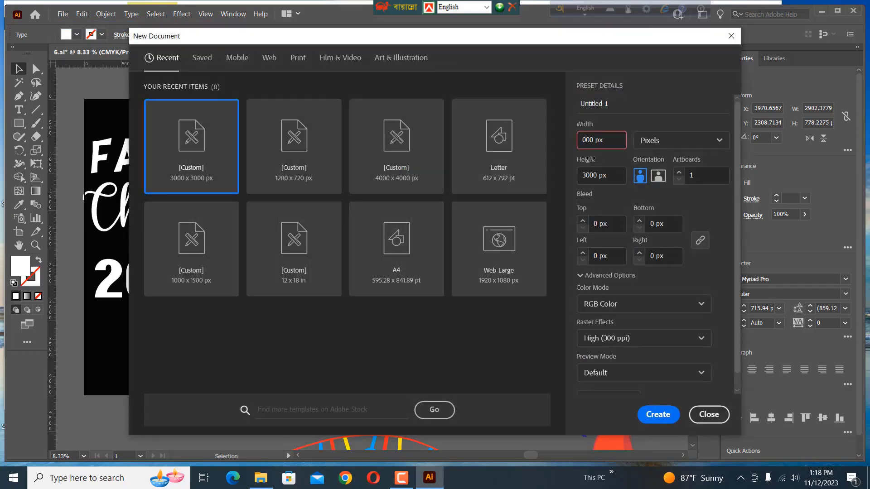
{"action": "type", "text": "4"}
{"action": "left_click", "coordinate": [585, 176]}
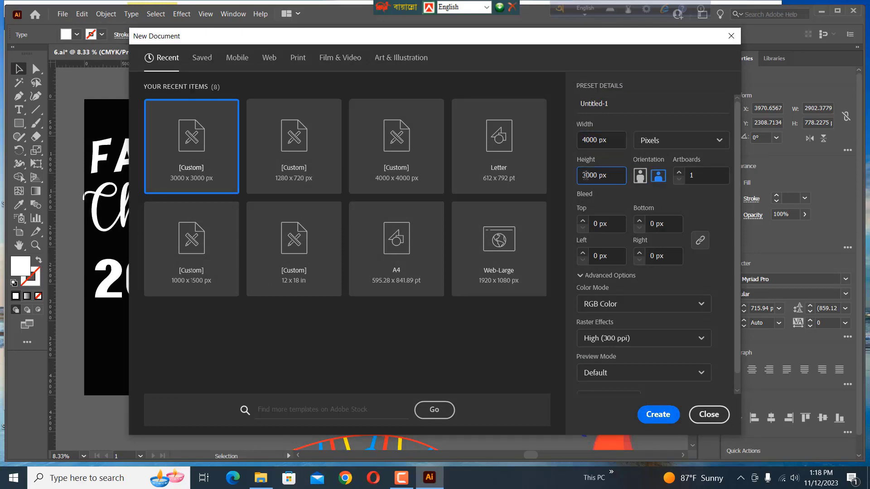
{"action": "key", "text": "BackSpace"}
{"action": "type", "text": "4"}
{"action": "left_click", "coordinate": [613, 326]}
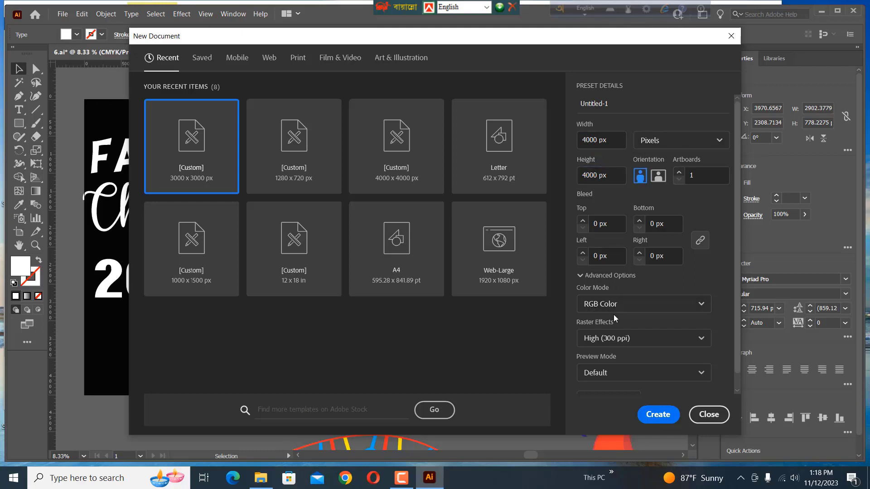
{"action": "left_click", "coordinate": [657, 415]}
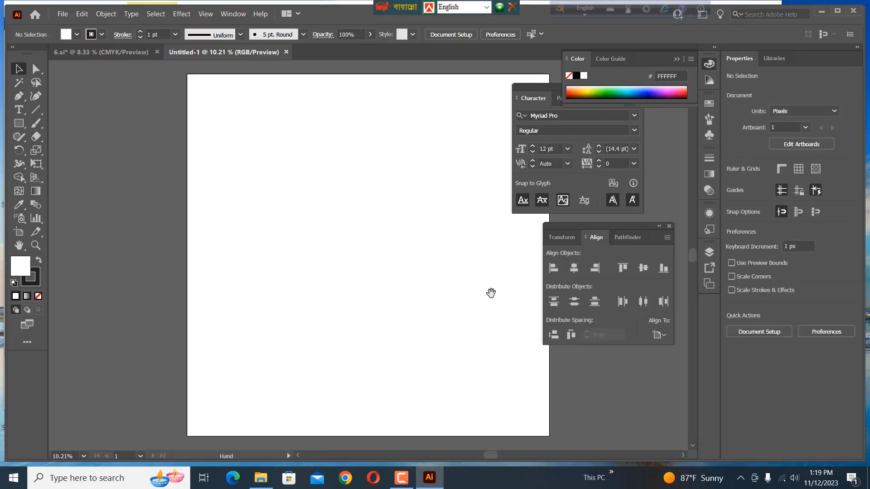
Add a 4000 x 4000 px rectangle to the new document with the Rectangle tool
{"action": "left_click_drag", "start_coordinate": [492, 294], "coordinate": [403, 293]}
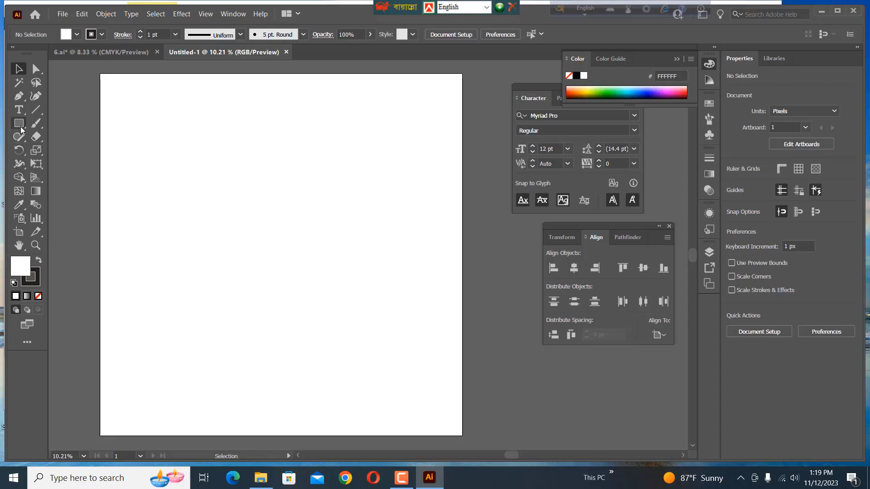
{"action": "left_click_drag", "start_coordinate": [21, 126], "coordinate": [67, 124]}
{"action": "left_click", "coordinate": [168, 170]}
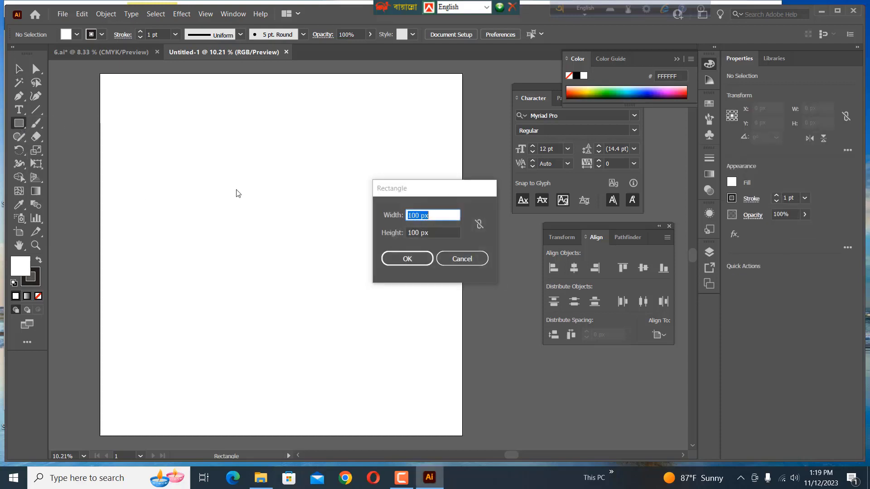
{"action": "left_click", "coordinate": [409, 216]}
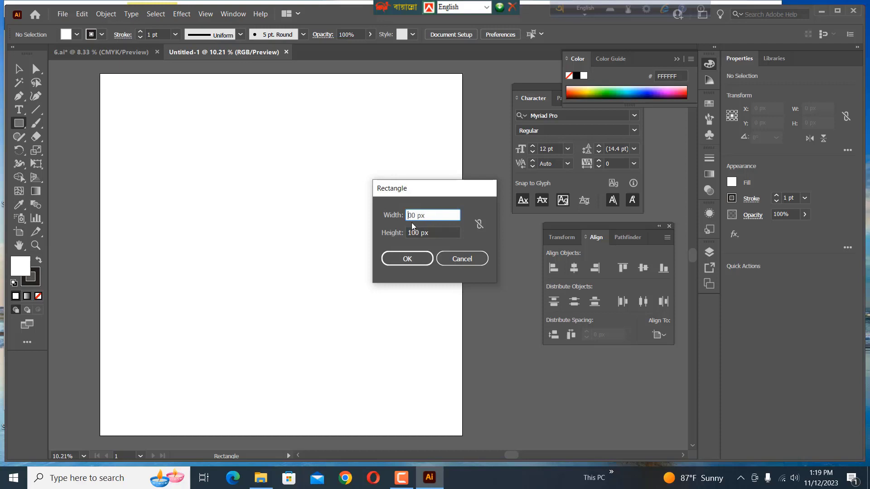
{"action": "type", "text": "40"}
{"action": "left_click", "coordinate": [411, 232]}
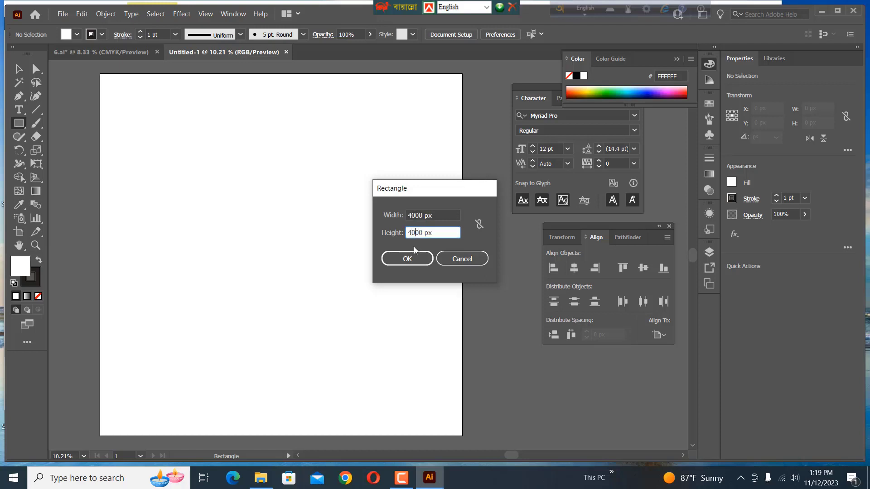
{"action": "left_click", "coordinate": [407, 261]}
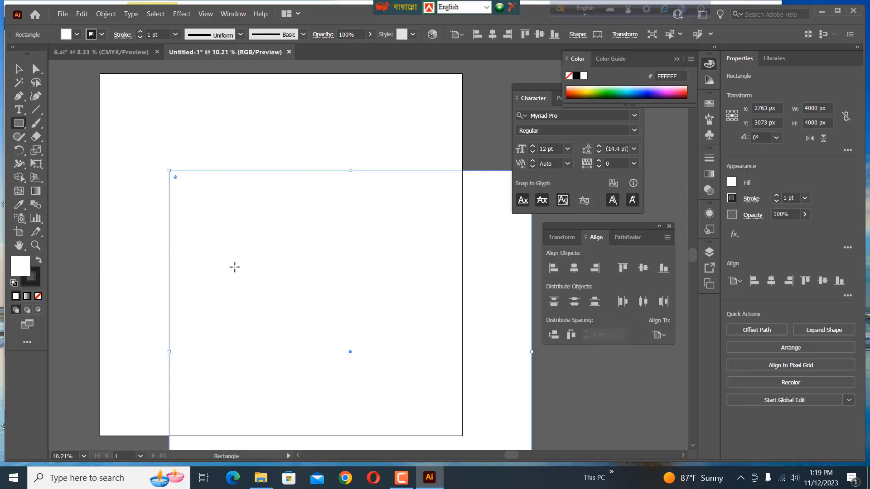
Fill the rectangle with black (000000) and center it horizontally and vertically on the artboard
{"action": "double_click", "coordinate": [21, 272]}
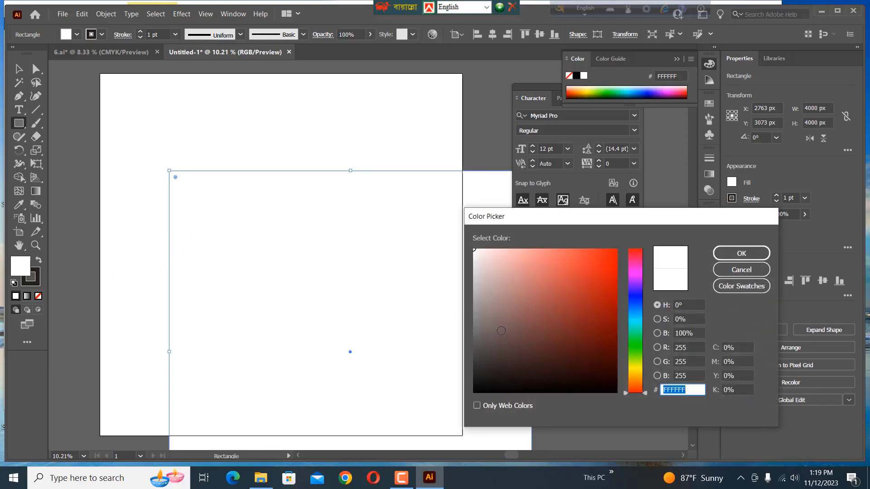
{"action": "type", "text": "000000"}
{"action": "left_click", "coordinate": [741, 253]}
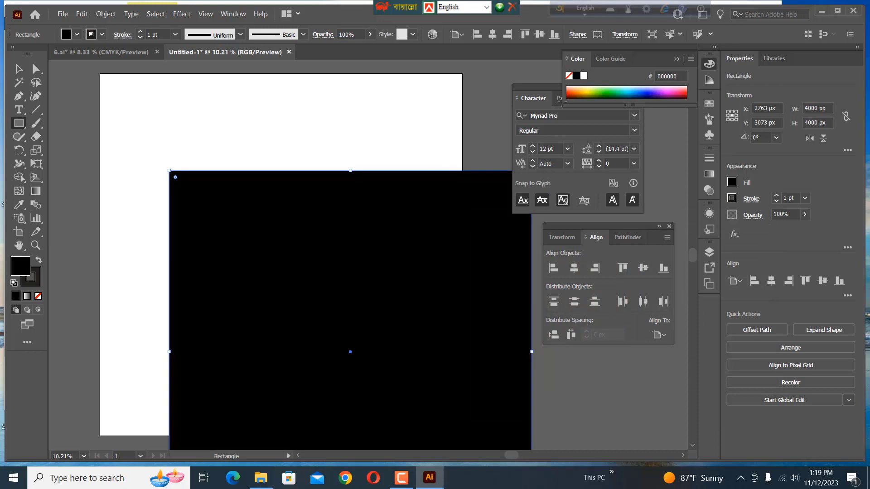
{"action": "left_click", "coordinate": [492, 34]}
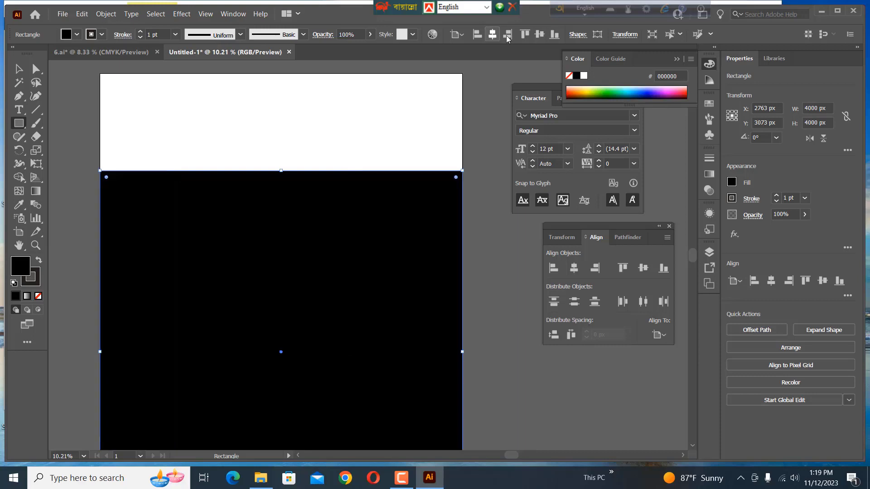
{"action": "left_click", "coordinate": [539, 34]}
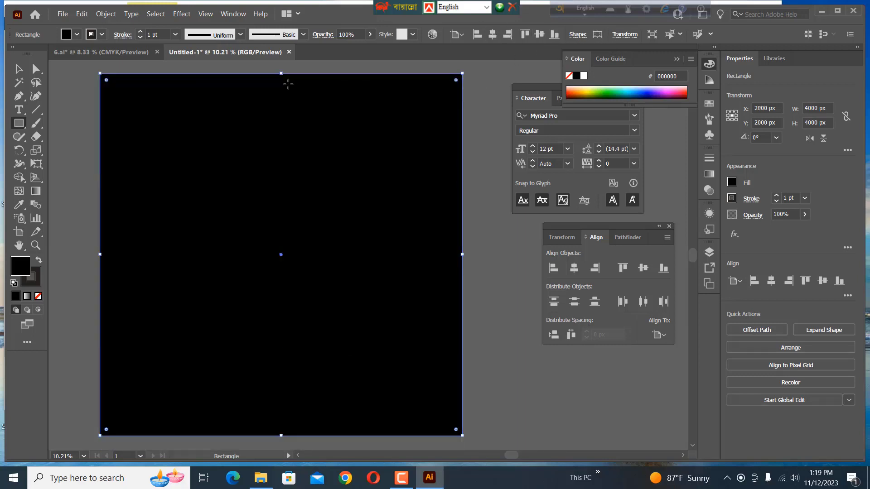
{"action": "key", "text": "ctrl"}
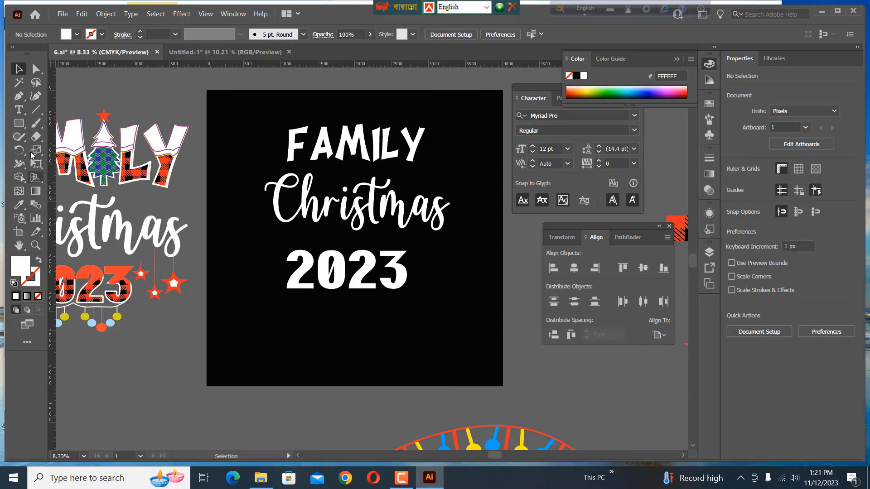
In 6.ai, draw a rectangle about 344 x 233 px below the finished 2023 artwork and fill it red (ED1C24)
{"action": "left_click", "coordinate": [20, 125]}
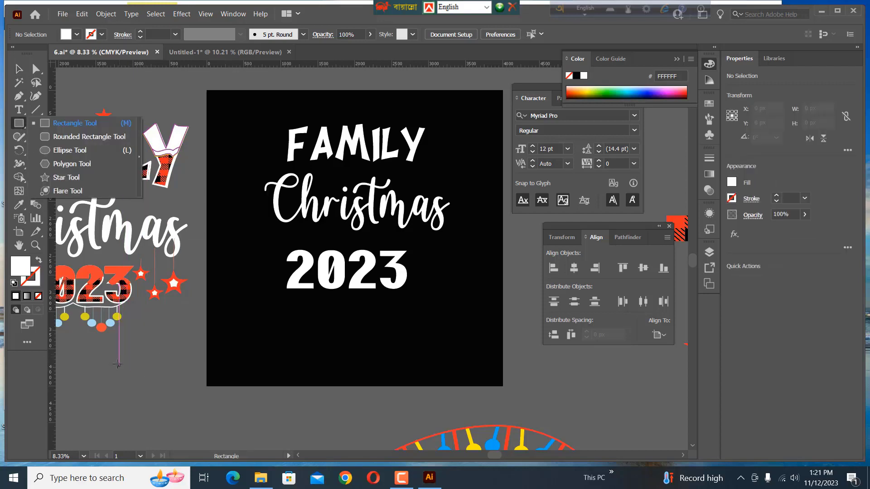
{"action": "left_click_drag", "start_coordinate": [104, 361], "coordinate": [130, 377]}
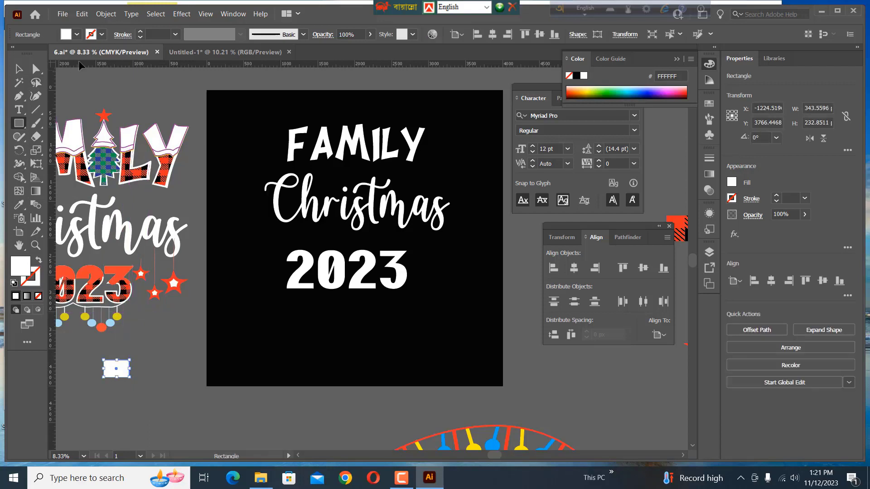
{"action": "left_click", "coordinate": [77, 36]}
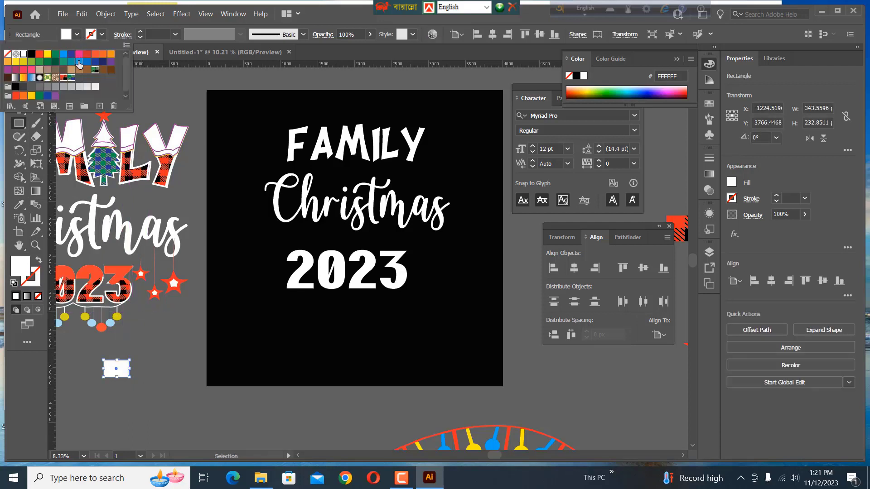
{"action": "left_click", "coordinate": [40, 53]}
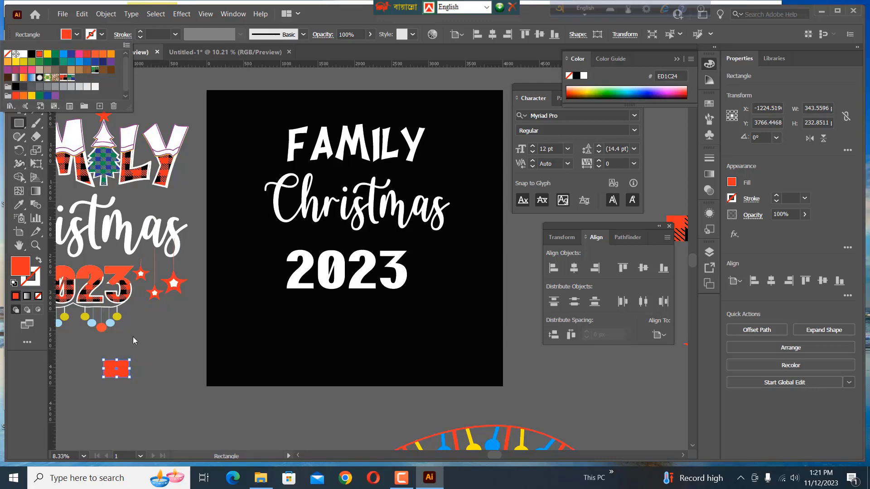
{"action": "key", "text": "Escape"}
Duplicate the red rectangle horizontally so the copy sits directly against its right edge
{"action": "key", "text": "v"}
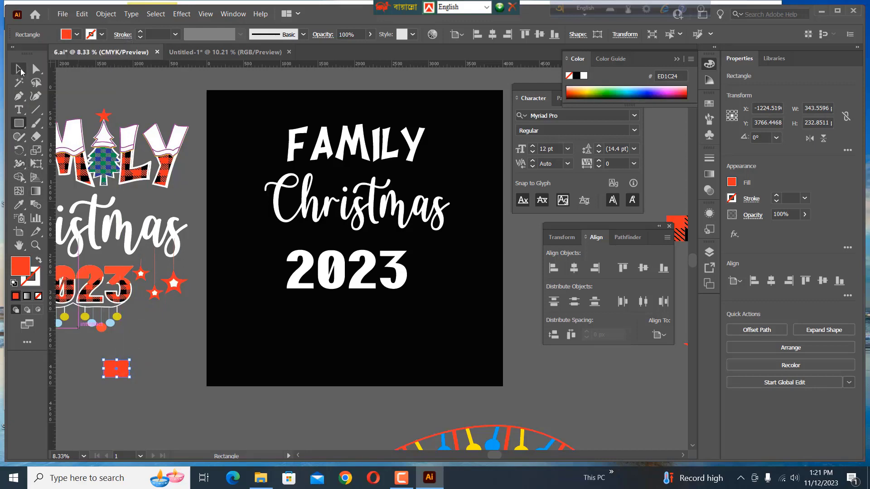
{"action": "left_click", "coordinate": [144, 360]}
{"action": "left_click", "coordinate": [119, 370]}
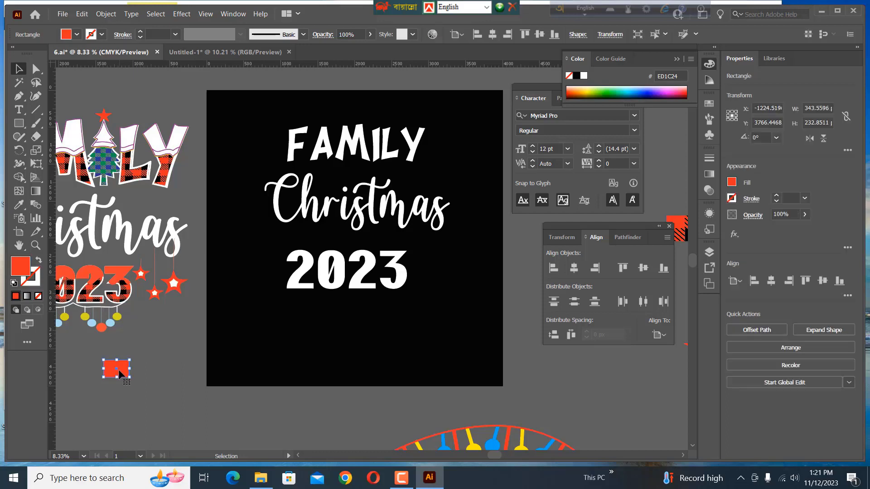
{"action": "left_click_drag", "start_coordinate": [120, 373], "coordinate": [144, 370]}
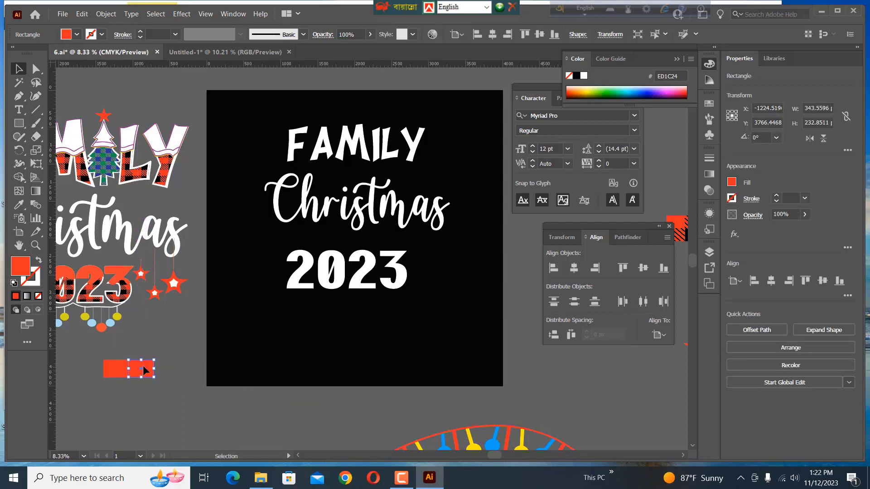
Duplicate both red rectangles directly below the originals to form a two-by-two grid
{"action": "scroll", "coordinate": [140, 365], "scroll_direction": "up", "scroll_amount": 1}
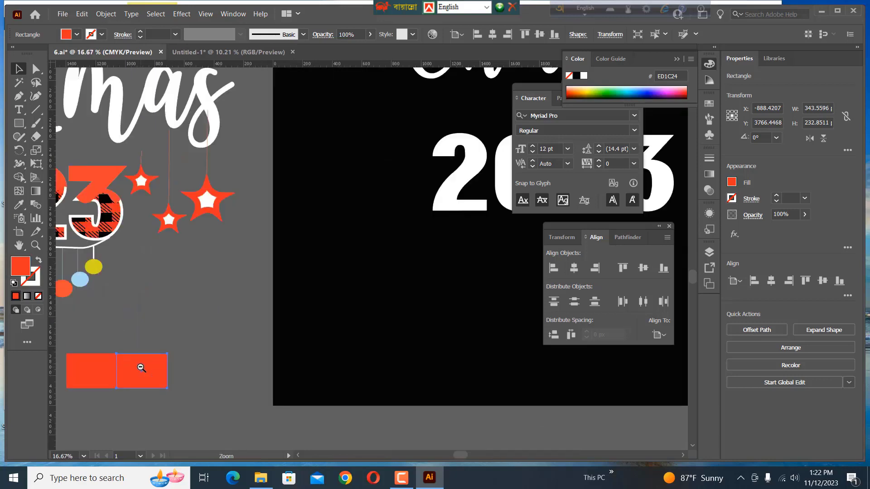
{"action": "left_click_drag", "start_coordinate": [171, 340], "coordinate": [223, 283]}
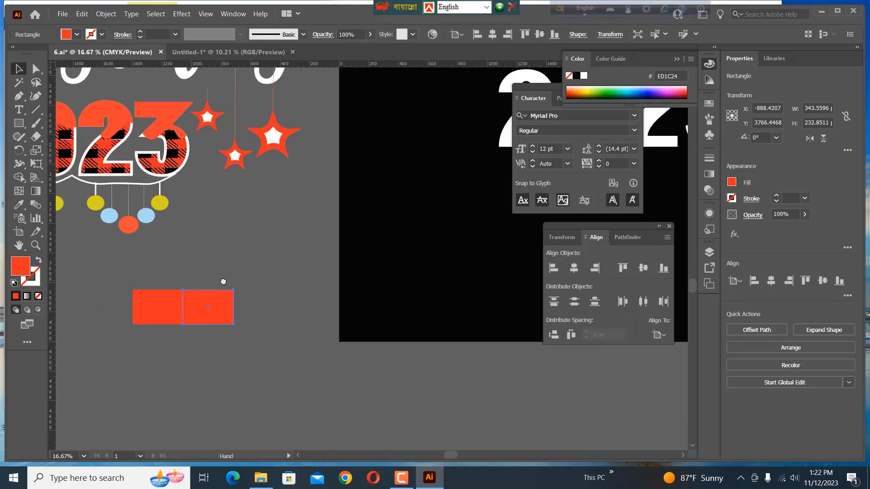
{"action": "left_click", "coordinate": [154, 315]}
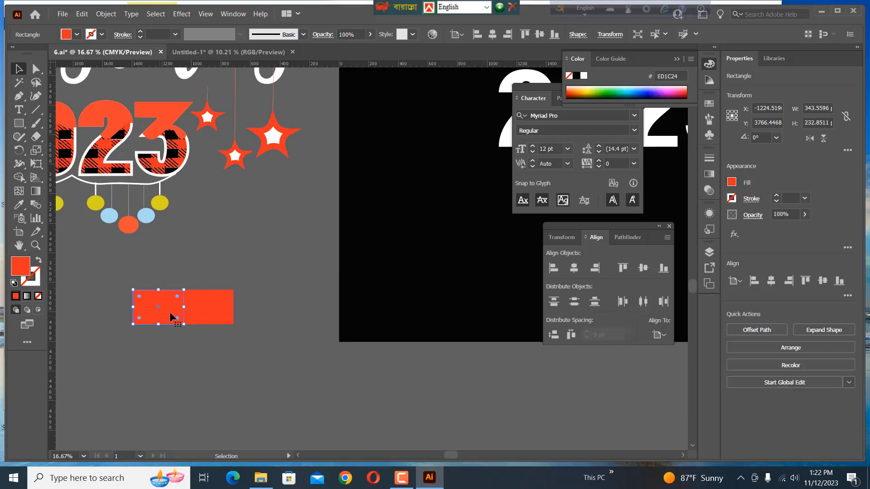
{"action": "left_click", "coordinate": [214, 309], "text": "shift"}
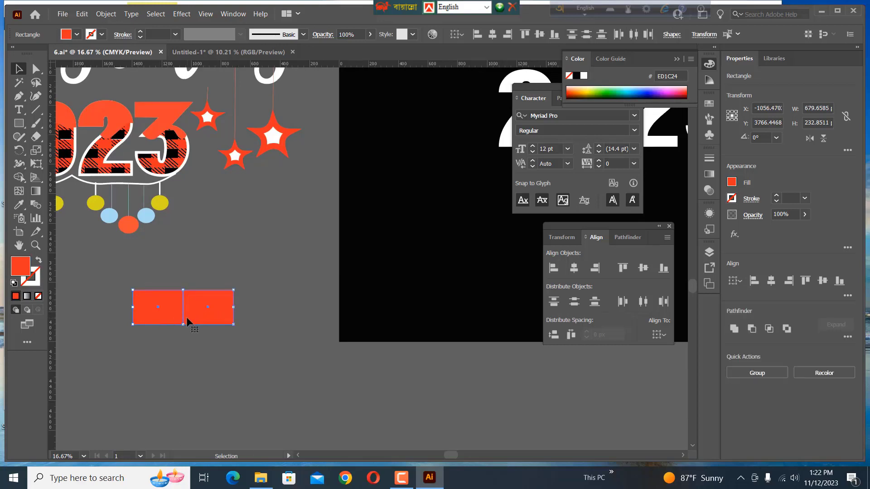
{"action": "left_click_drag", "start_coordinate": [188, 320], "coordinate": [189, 352]}
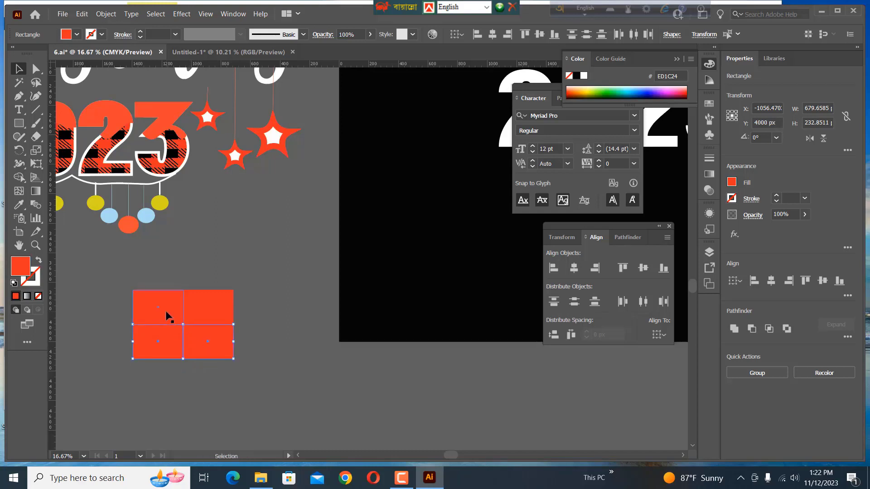
Fill the lower-right rectangle of the two-by-two grid with the black swatch
{"action": "left_click", "coordinate": [146, 303]}
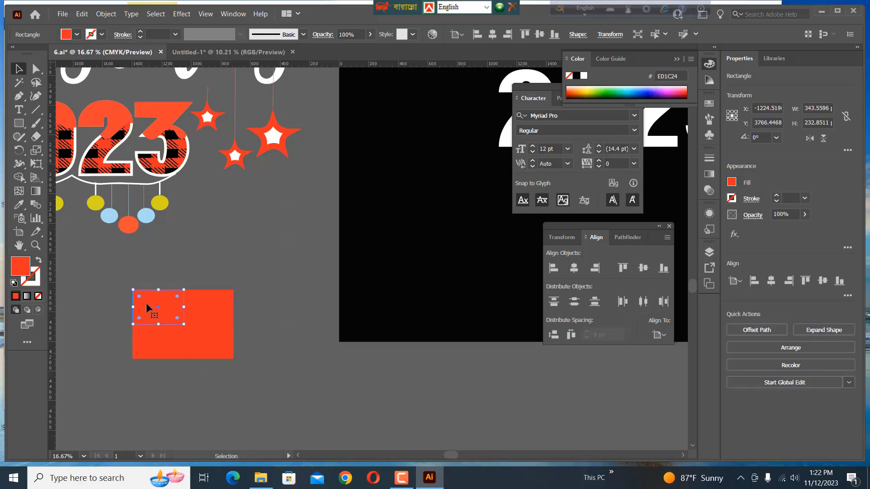
{"action": "left_click", "coordinate": [258, 340]}
{"action": "left_click", "coordinate": [209, 346]}
{"action": "left_click", "coordinate": [77, 34]}
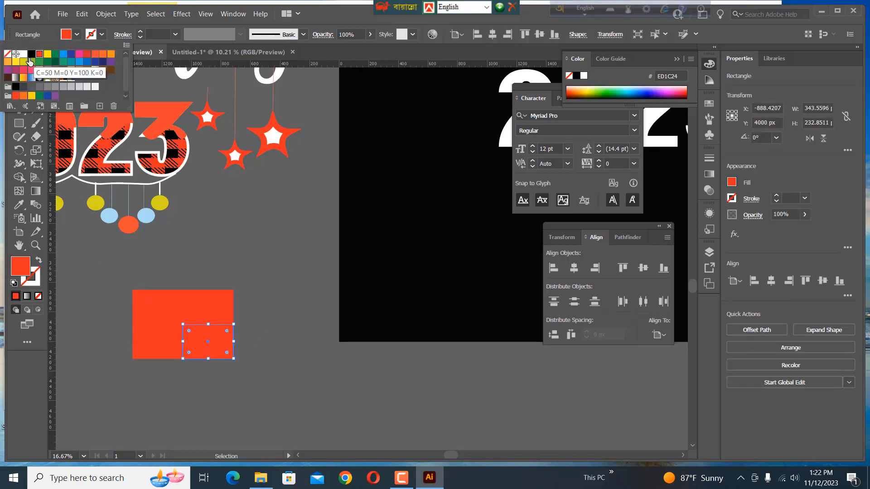
{"action": "left_click", "coordinate": [31, 53]}
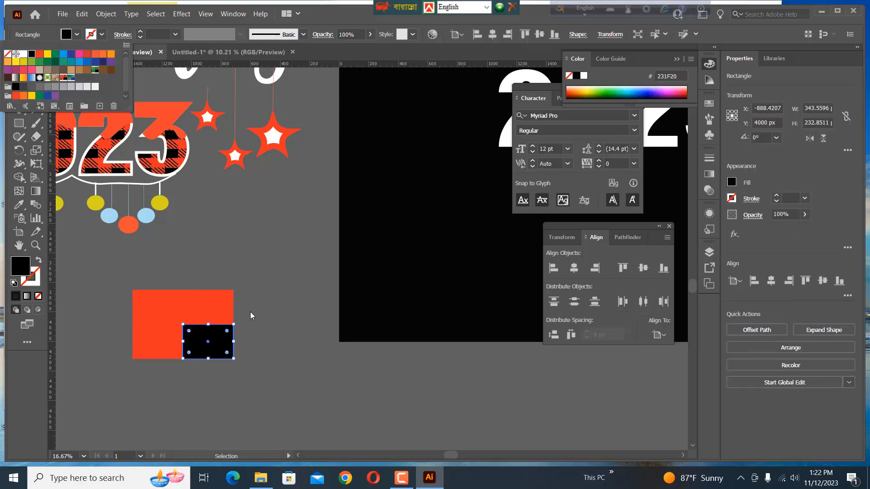
{"action": "left_click", "coordinate": [203, 304]}
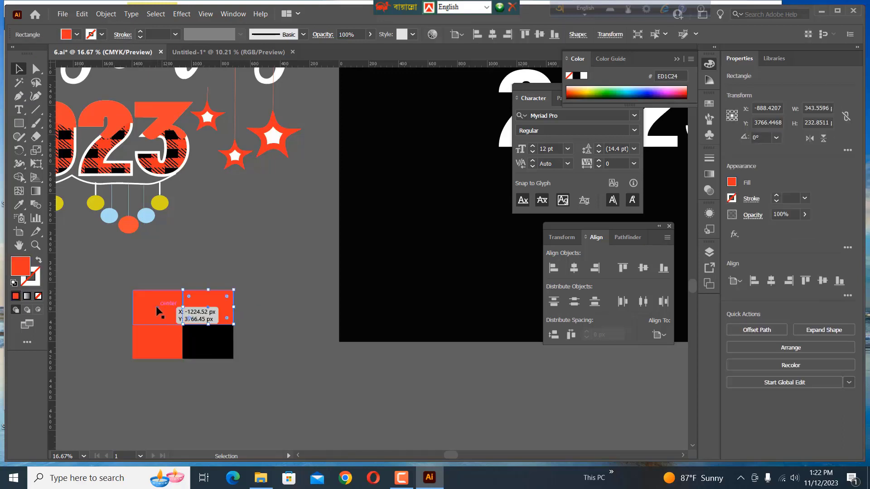
{"action": "left_click_drag", "start_coordinate": [157, 310], "coordinate": [158, 311]}
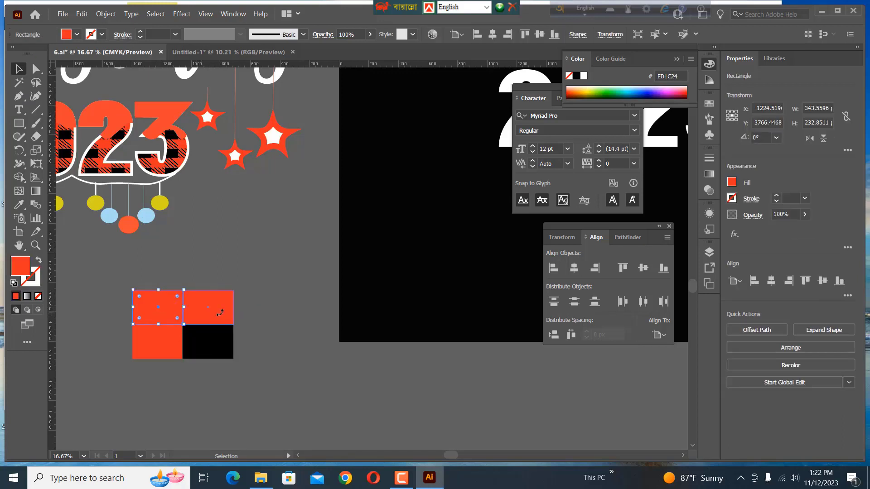
{"action": "left_click", "coordinate": [258, 287]}
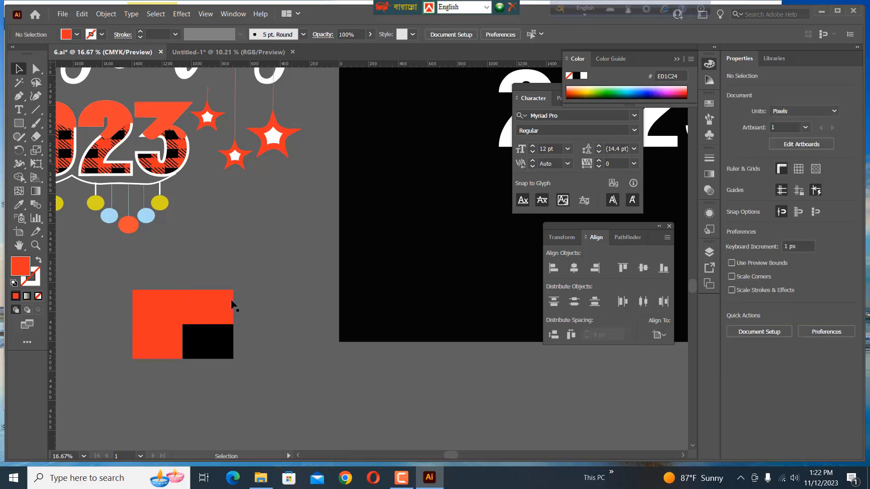
{"action": "left_click", "coordinate": [215, 304]}
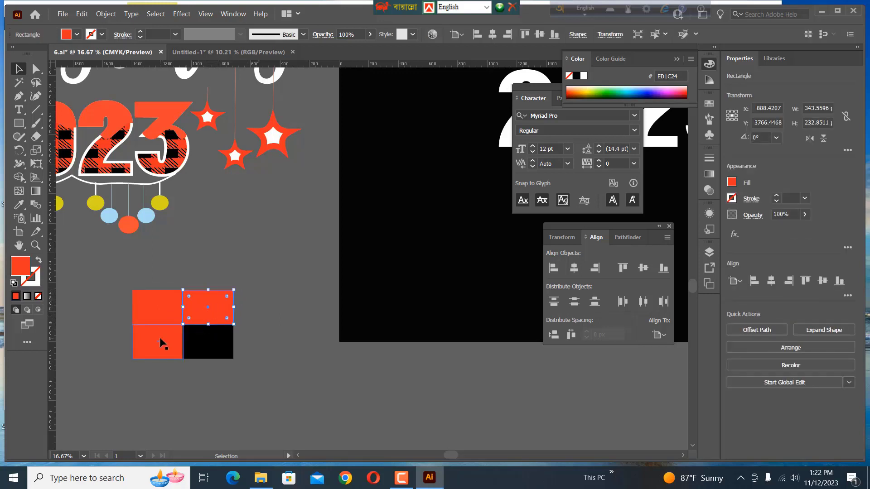
{"action": "left_click", "coordinate": [252, 311]}
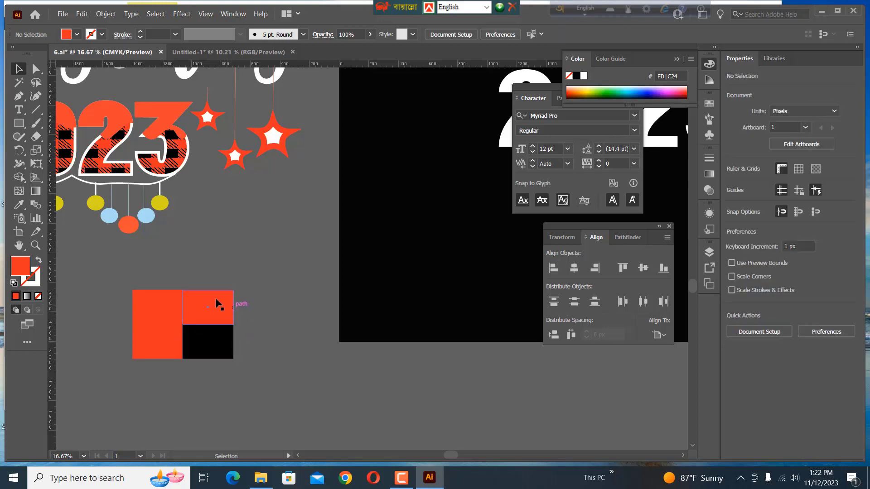
Lock the upper-left red rectangle and the lower-right black rectangle of the two-by-two grid
{"action": "left_click", "coordinate": [154, 307]}
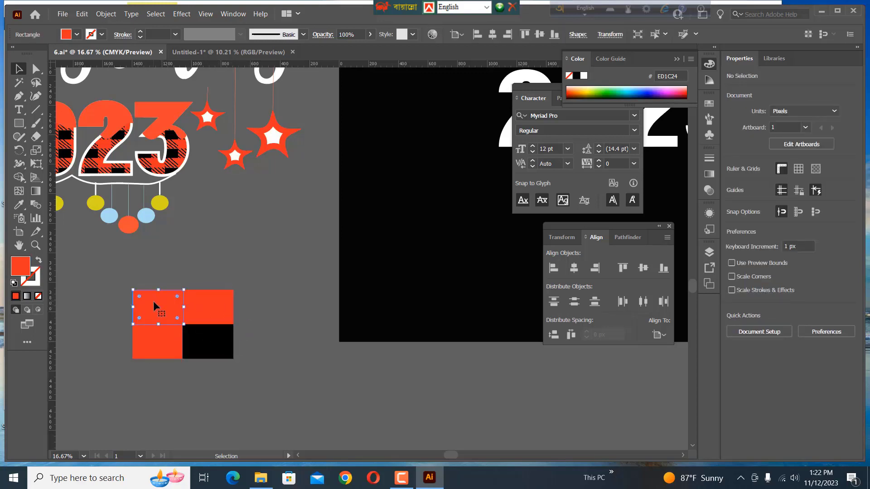
{"action": "left_click", "coordinate": [207, 347], "text": "shift"}
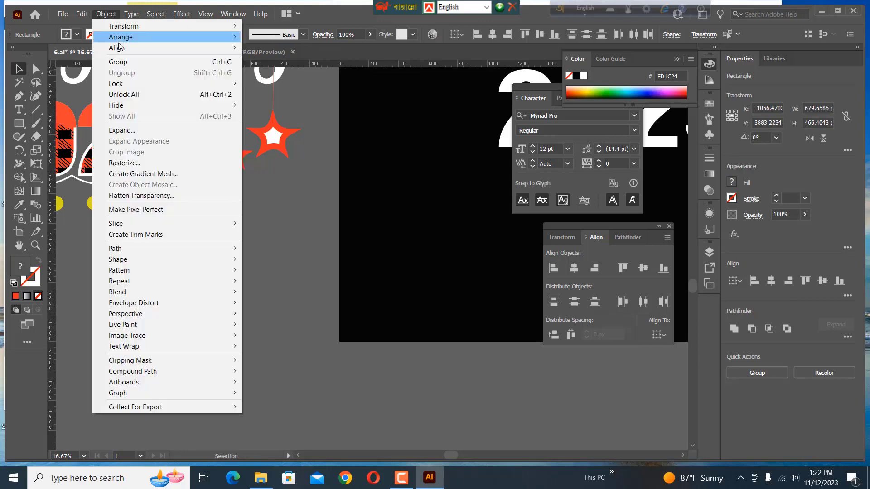
{"action": "left_click", "coordinate": [106, 13]}
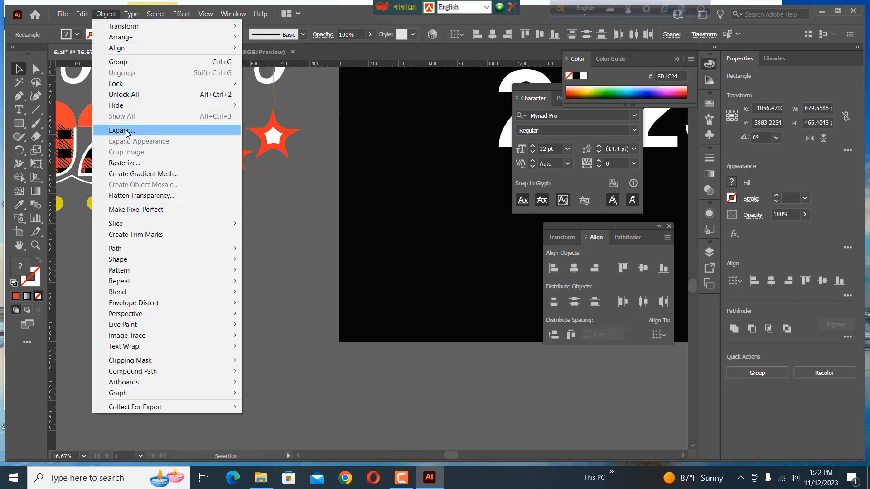
{"action": "mouse_move", "coordinate": [131, 83]}
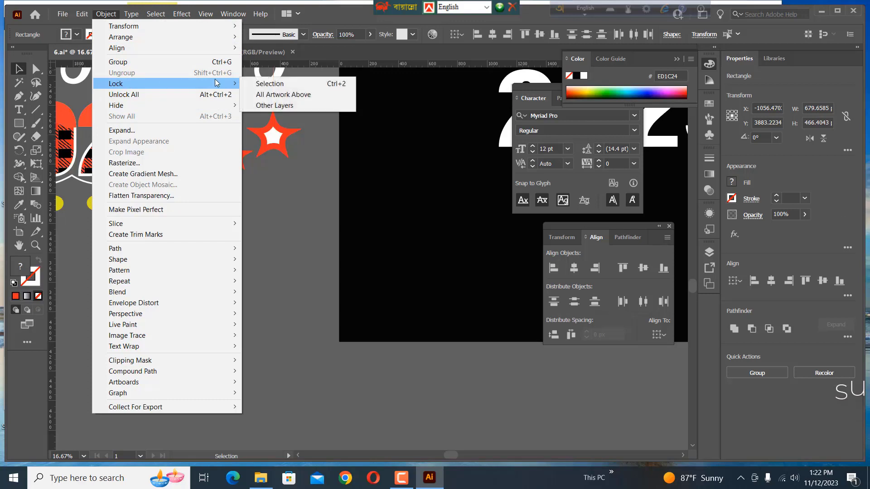
{"action": "left_click", "coordinate": [278, 85]}
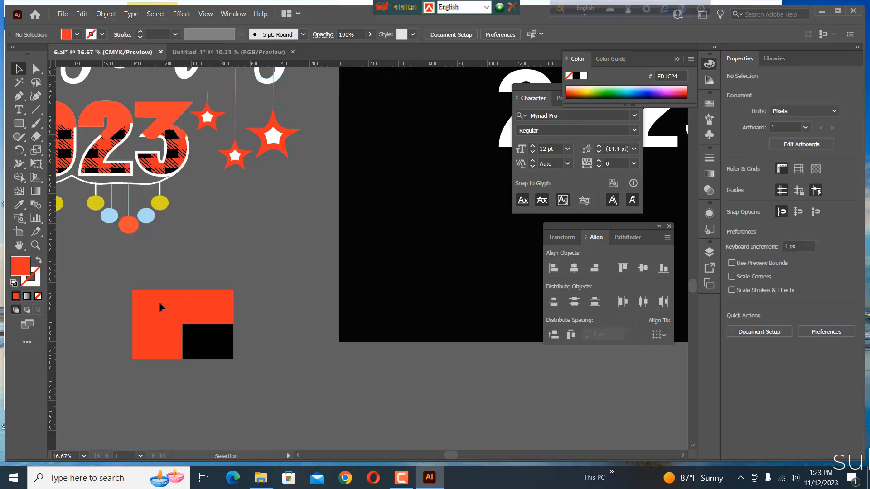
{"action": "left_click_drag", "start_coordinate": [213, 306], "coordinate": [154, 335]}
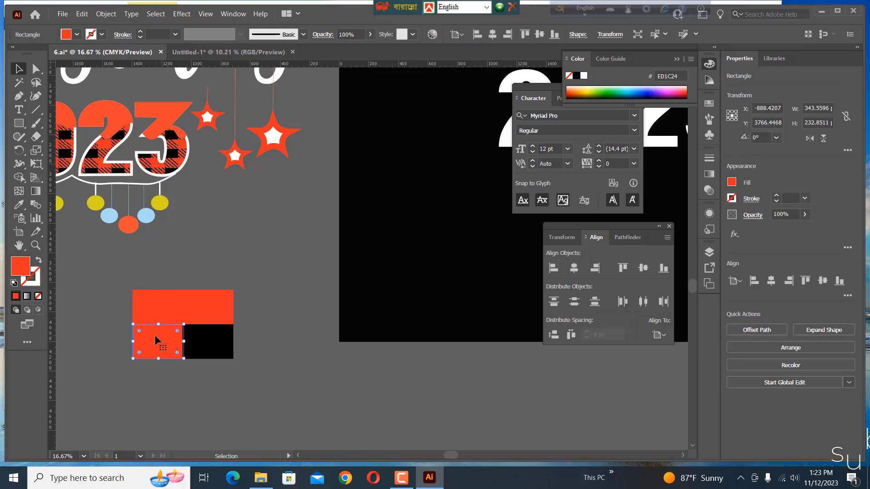
{"action": "key", "text": "ctrl+z"}
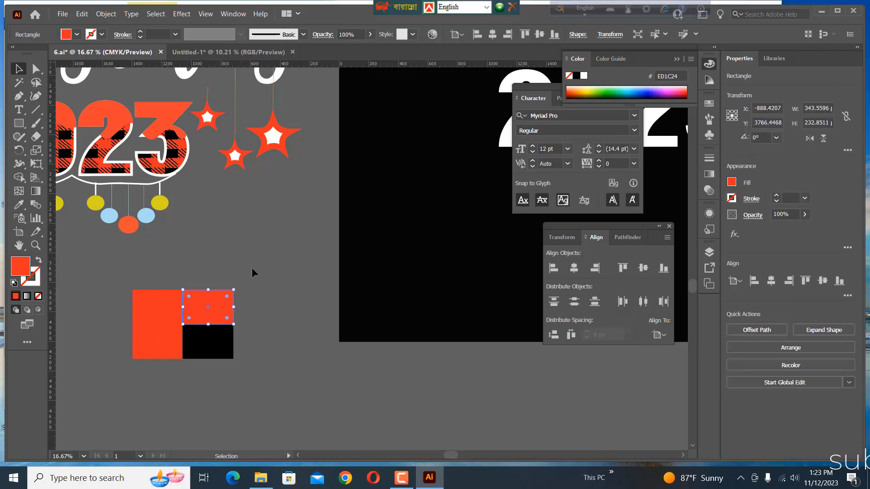
{"action": "left_click_drag", "start_coordinate": [212, 323], "coordinate": [159, 335]}
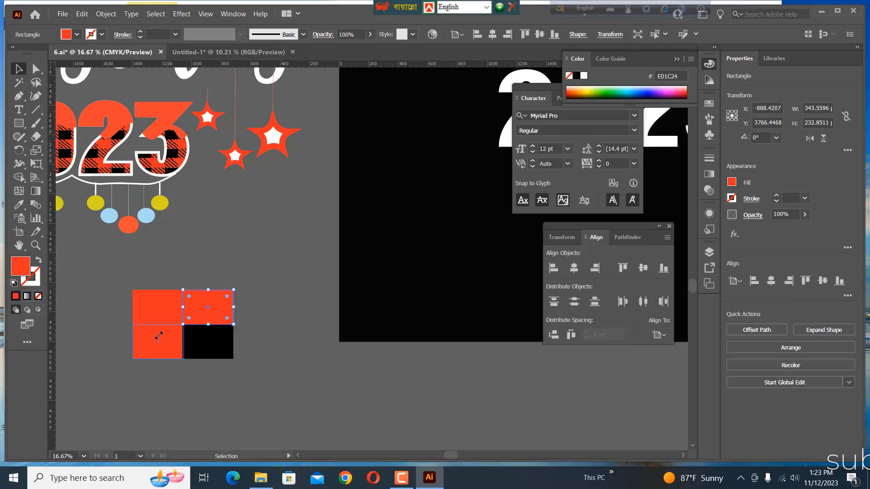
{"action": "left_click", "coordinate": [267, 295]}
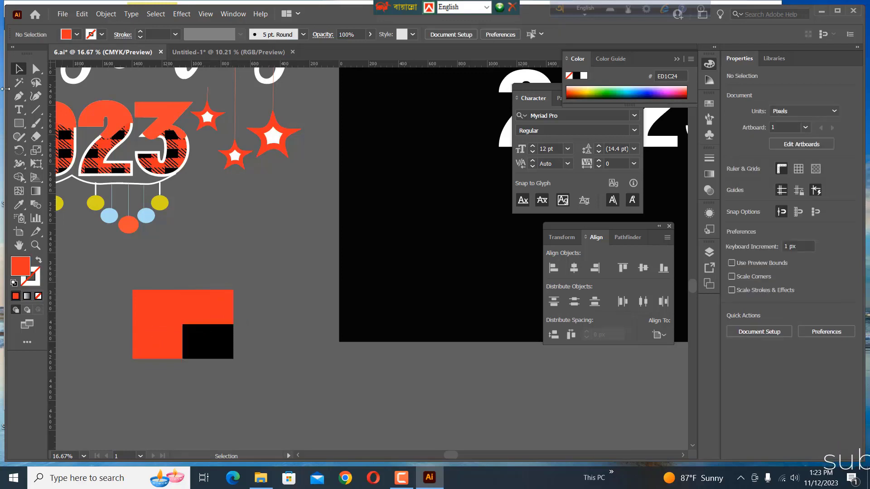
Draw a diagonal line spanning about 583 x 938 px, sloping down past the grid's right edge, and give it a 12 pt black stroke
{"action": "left_click", "coordinate": [36, 110]}
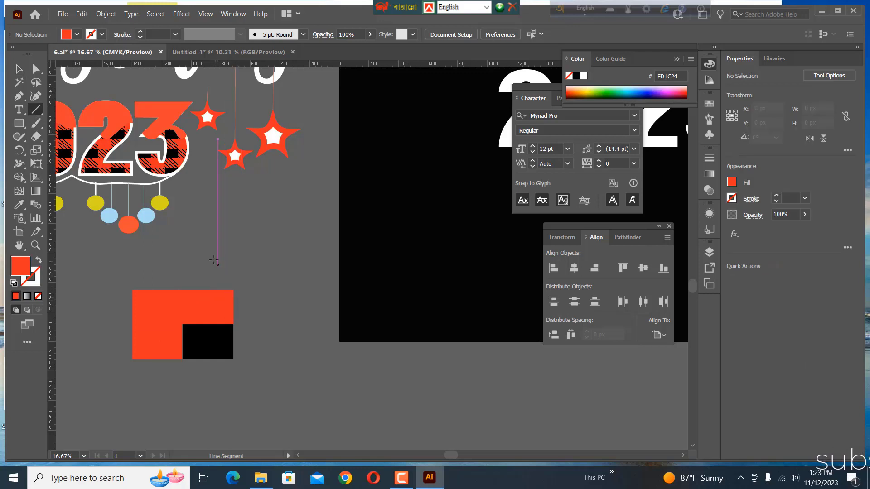
{"action": "mouse_move", "coordinate": [196, 229]}
{"action": "left_mouse_down"}
{"action": "mouse_move", "coordinate": [230, 250]}
{"action": "mouse_move", "coordinate": [262, 358]}
{"action": "mouse_move", "coordinate": [283, 368]}
{"action": "left_mouse_up"}
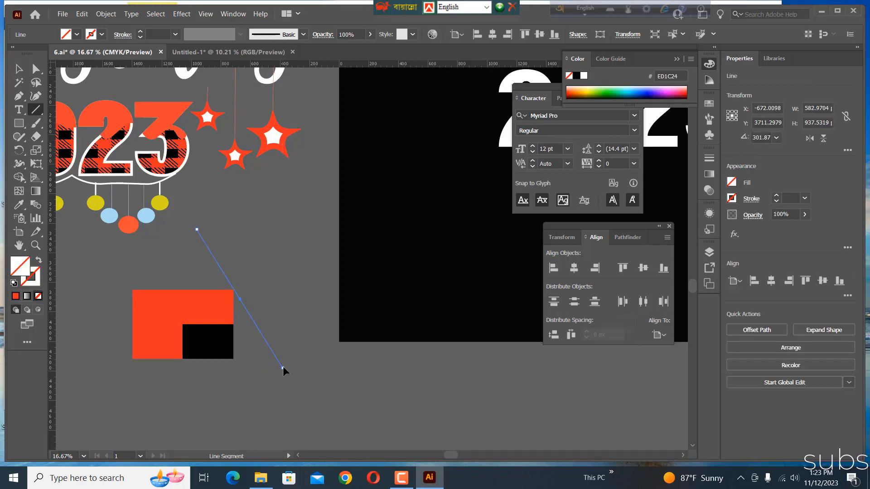
{"action": "left_click", "coordinate": [141, 32]}
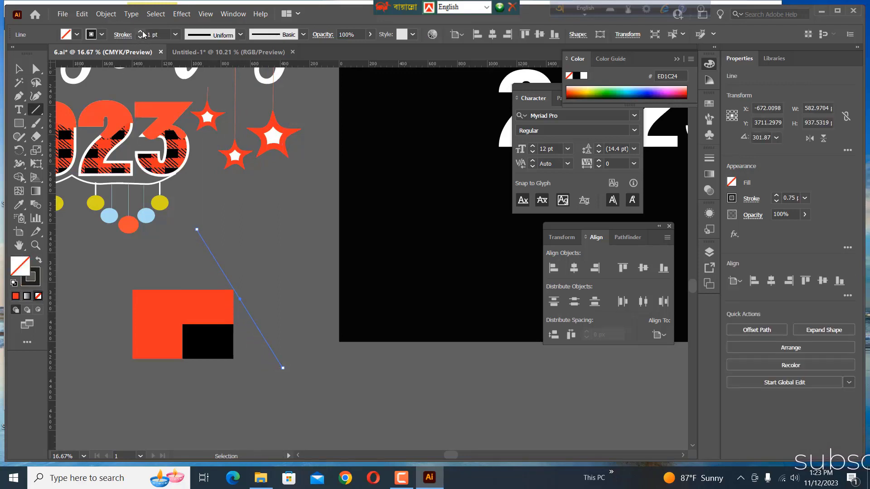
{"action": "left_click", "coordinate": [140, 32]}
{"action": "left_click", "coordinate": [141, 32]}
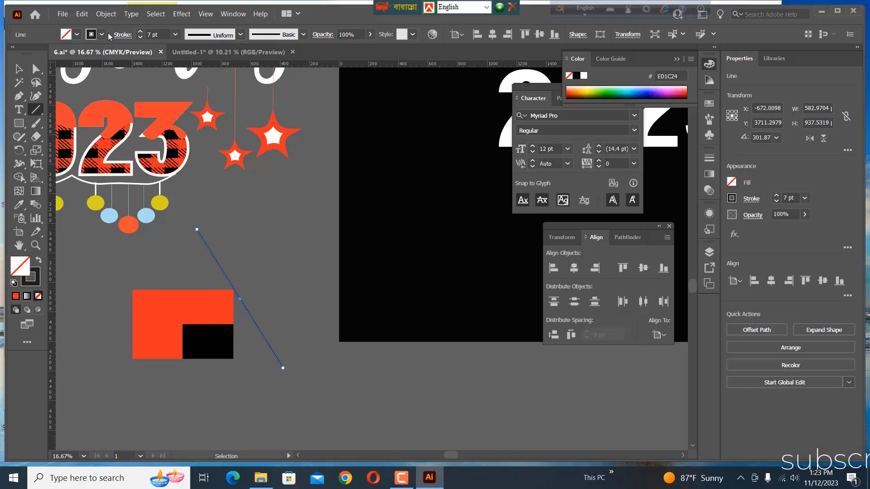
{"action": "left_click", "coordinate": [142, 33]}
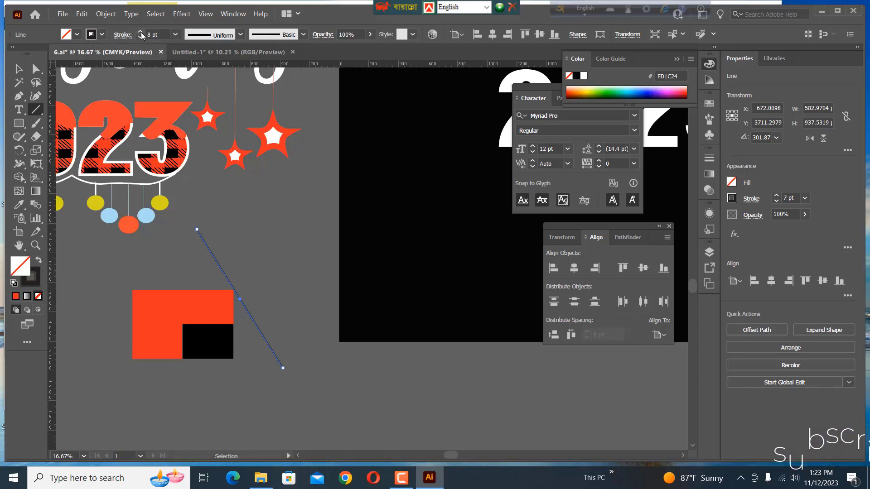
{"action": "left_click", "coordinate": [141, 33]}
{"action": "left_click", "coordinate": [141, 33]}
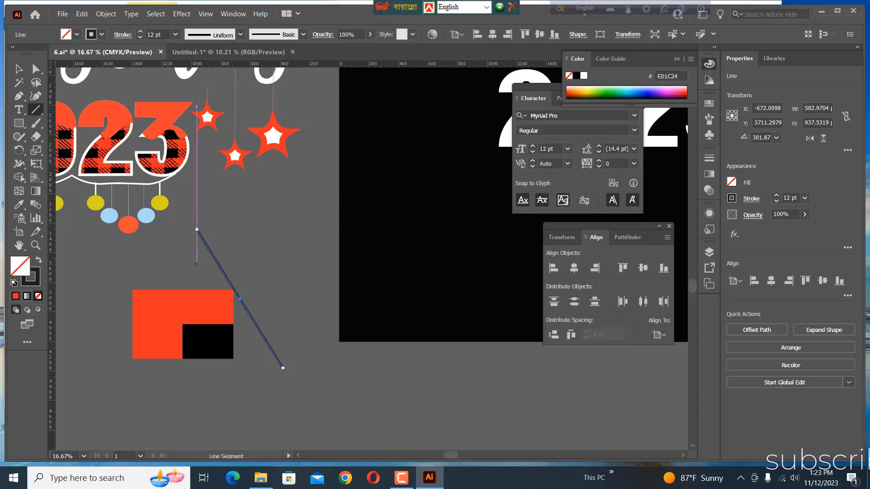
Copy the line about 35 px left and 22 px down, and repeat the duplication until parallel stripes cover the whole two-by-two grid
{"action": "left_click", "coordinate": [18, 69]}
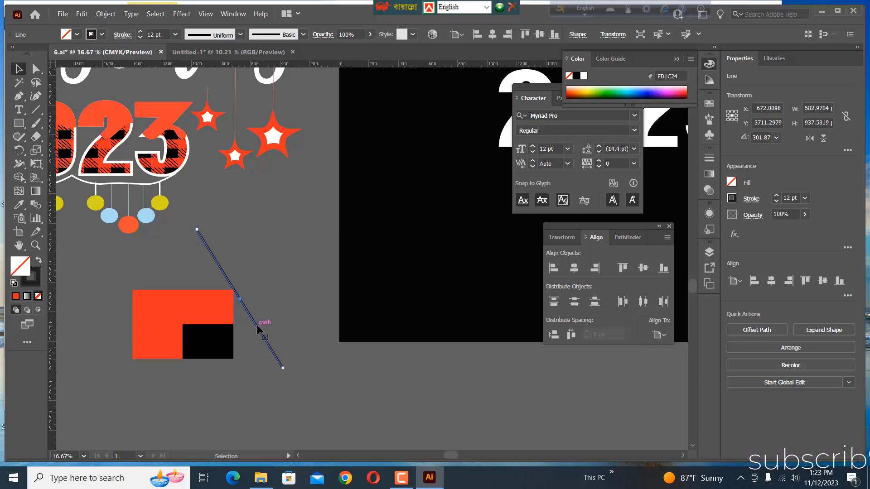
{"action": "left_click_drag", "start_coordinate": [257, 327], "coordinate": [251, 332]}
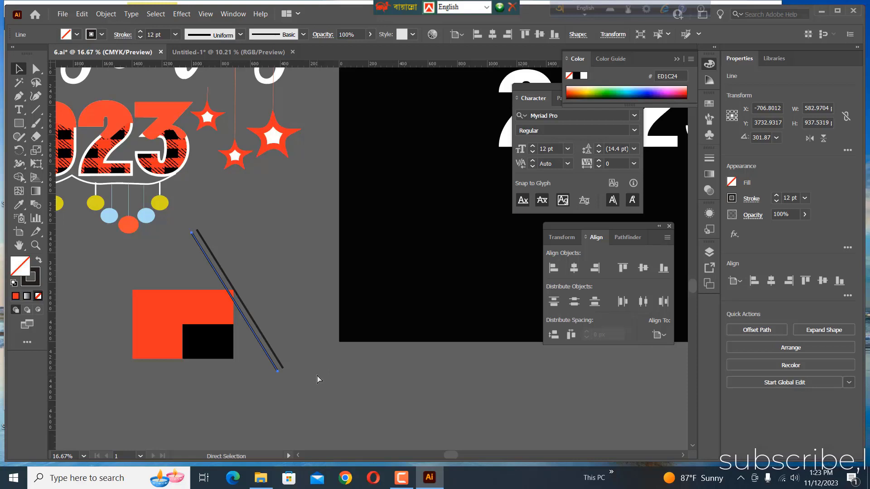
{"action": "key", "text": "ctrl+d"}
{"action": "key", "text": "ctrl+d"}
{"action": "key", "text": "ctrl+d"}
{"action": "key", "text": "ctrl+d"}
{"action": "key", "text": "ctrl+d"}
{"action": "key", "text": "ctrl+d"}
{"action": "key", "text": "ctrl+d"}
{"action": "key", "text": "ctrl+d"}
{"action": "key", "text": "ctrl+d"}
{"action": "key", "text": "ctrl+d"}
{"action": "key", "text": "ctrl+d"}
{"action": "key", "text": "ctrl+d"}
{"action": "key", "text": "ctrl+d"}
{"action": "key", "text": "ctrl+d"}
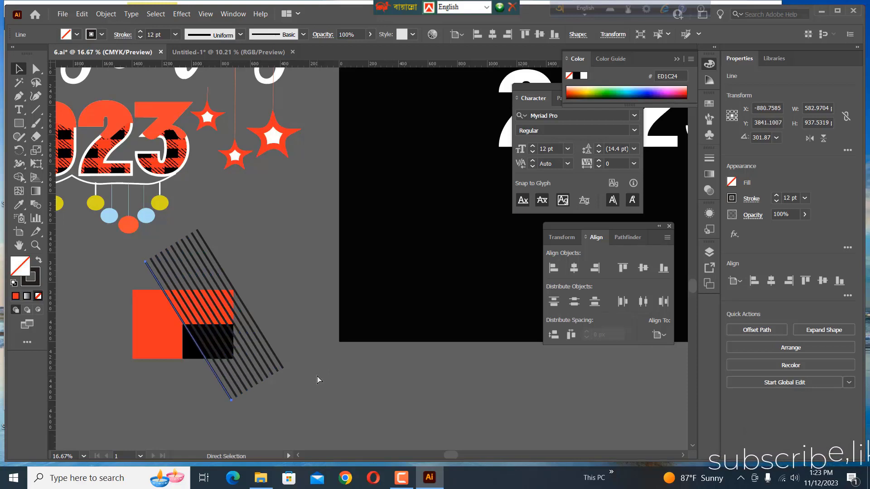
{"action": "key", "text": "ctrl+d"}
{"action": "key", "text": "ctrl+d"}
{"action": "key", "text": "ctrl+d"}
{"action": "key", "text": "ctrl+d"}
{"action": "key", "text": "ctrl+d"}
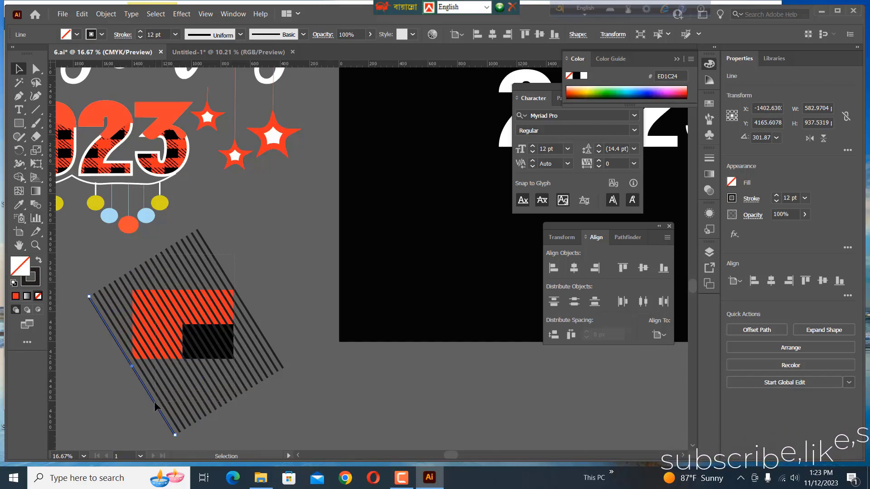
Select all the stripes with the two unlocked red rectangles and expand their fill and stroke
{"action": "key", "text": "ctrl+a"}
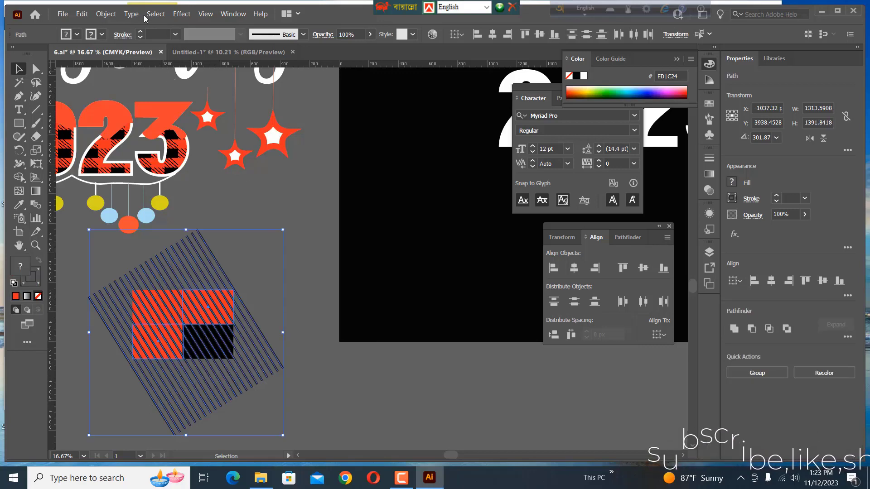
{"action": "left_click", "coordinate": [106, 14]}
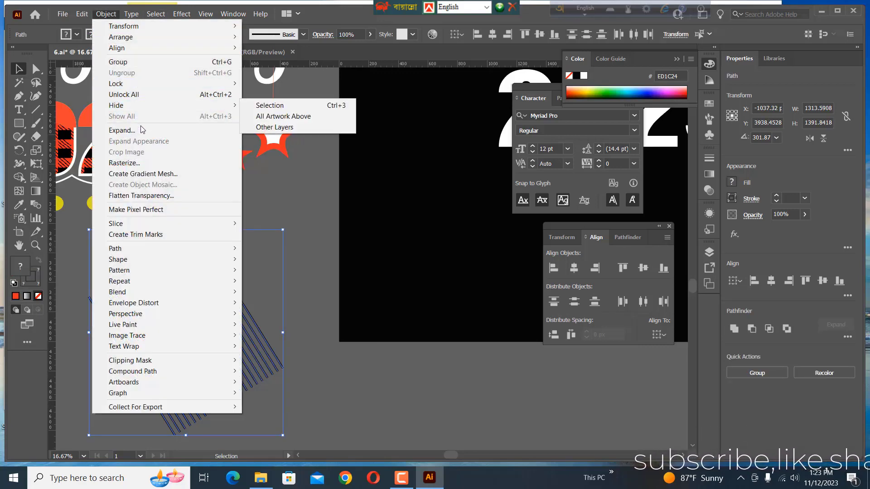
{"action": "left_click", "coordinate": [138, 129]}
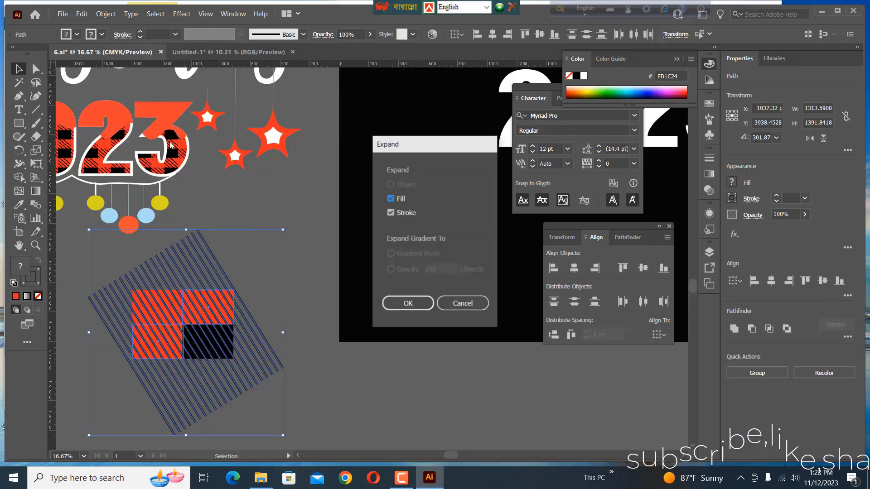
{"action": "left_click", "coordinate": [408, 303]}
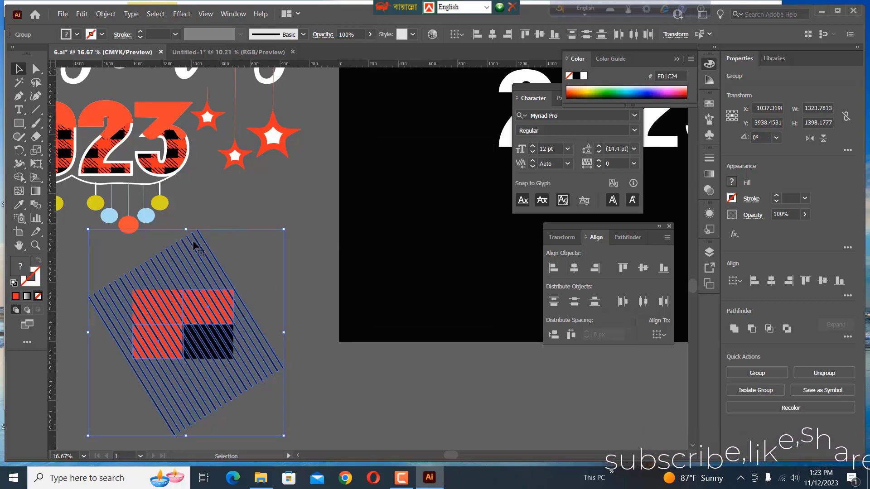
Use the Shape Builder to remove all stripe parts lying outside the upper-right and lower-left red rectangles
{"action": "left_click", "coordinate": [19, 177]}
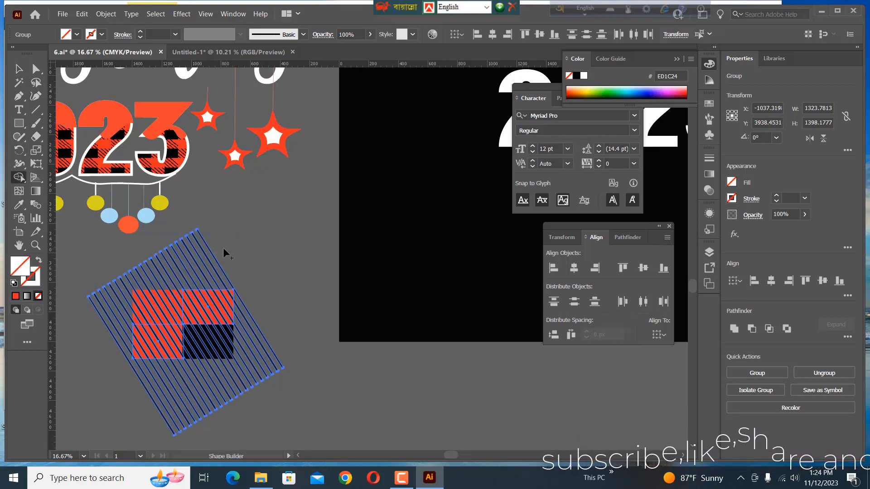
{"action": "mouse_move", "coordinate": [223, 247]}
{"action": "left_mouse_down"}
{"action": "mouse_move", "coordinate": [120, 308]}
{"action": "mouse_move", "coordinate": [99, 344]}
{"action": "mouse_move", "coordinate": [113, 377]}
{"action": "left_mouse_up"}
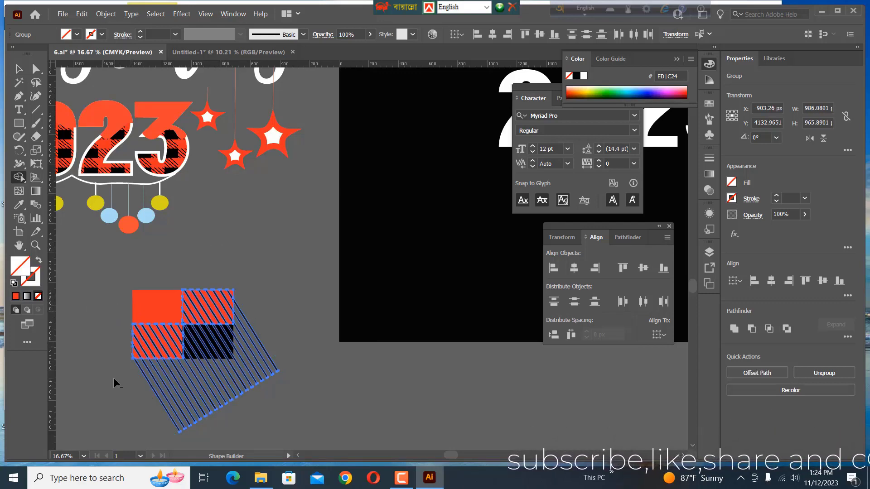
{"action": "left_click_drag", "start_coordinate": [142, 403], "coordinate": [186, 388]}
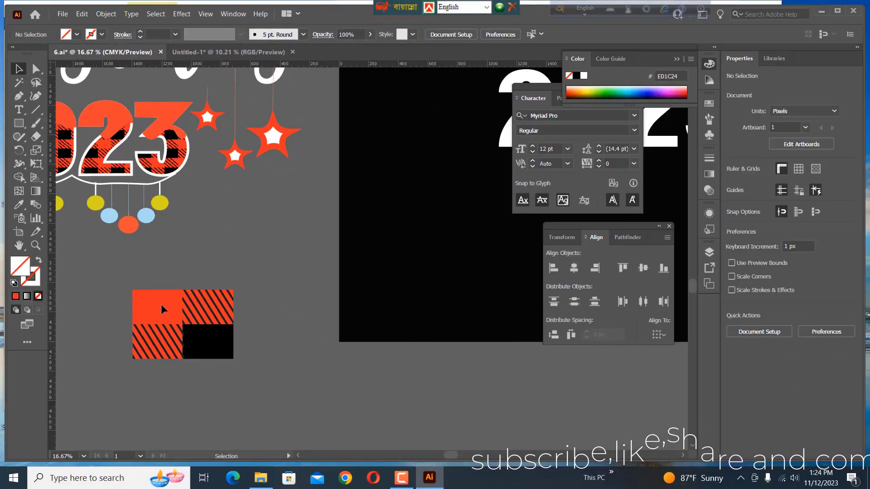
Unlock all locked objects and select only the plain red upper-left rectangle of the grid
{"action": "key", "text": "a"}
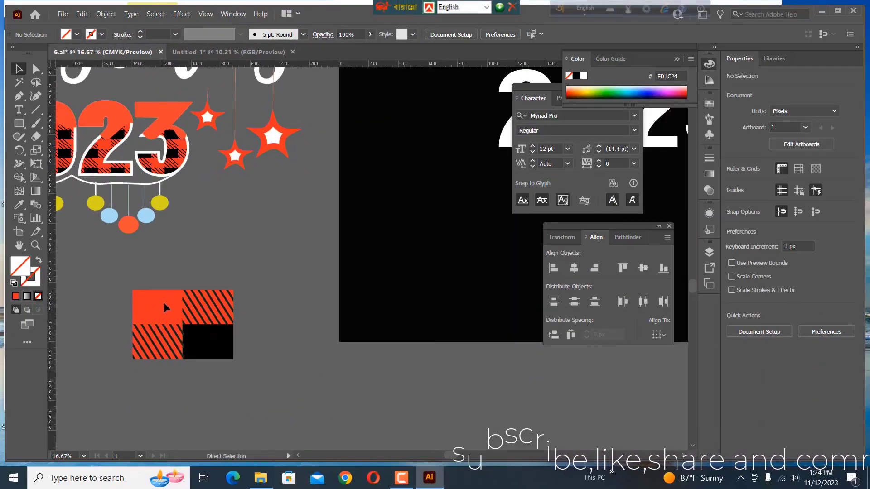
{"action": "key", "text": "v"}
{"action": "left_click", "coordinate": [164, 304]}
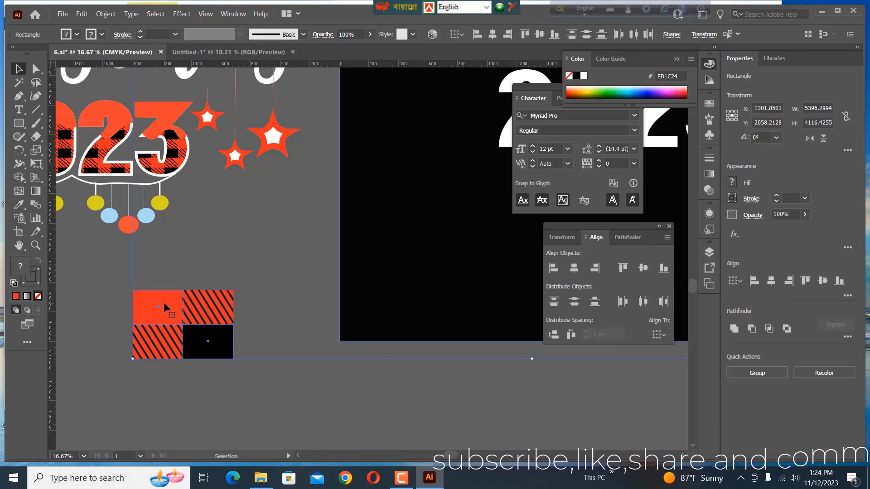
{"action": "left_click", "coordinate": [249, 274]}
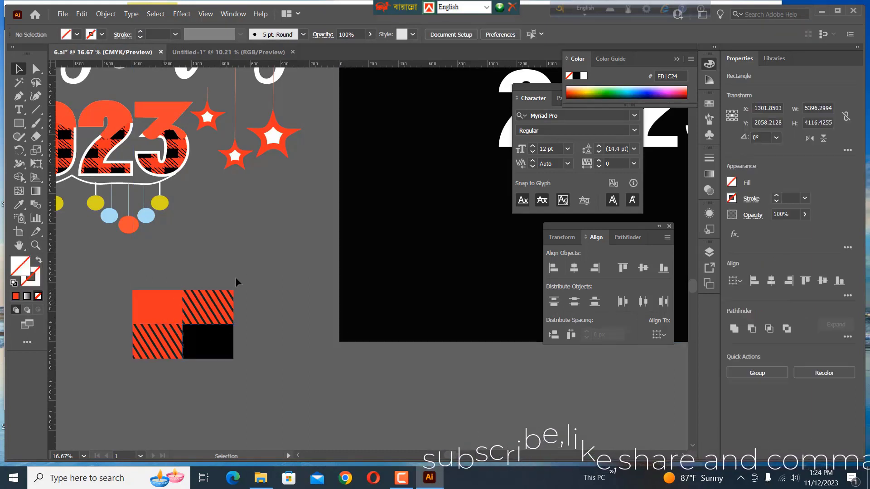
{"action": "left_click", "coordinate": [163, 308]}
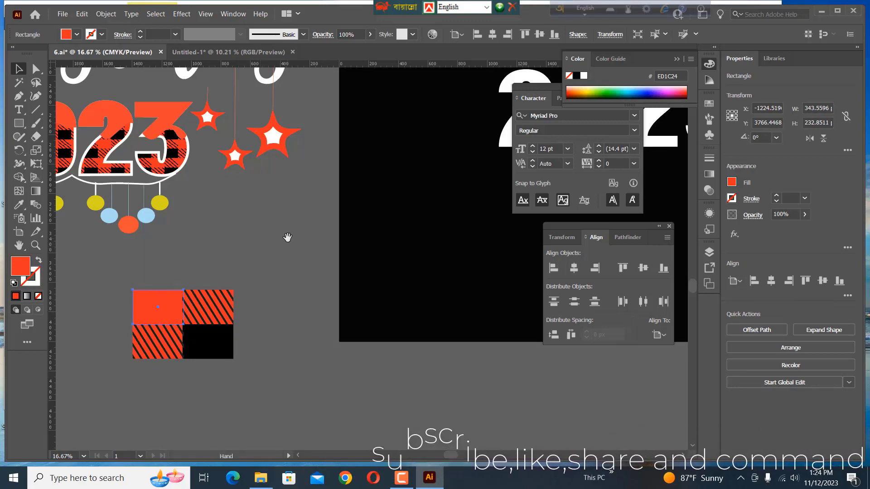
Recolour the red and striped rectangles of the tile copy below the original to green
{"action": "left_click_drag", "start_coordinate": [287, 237], "coordinate": [177, 305]}
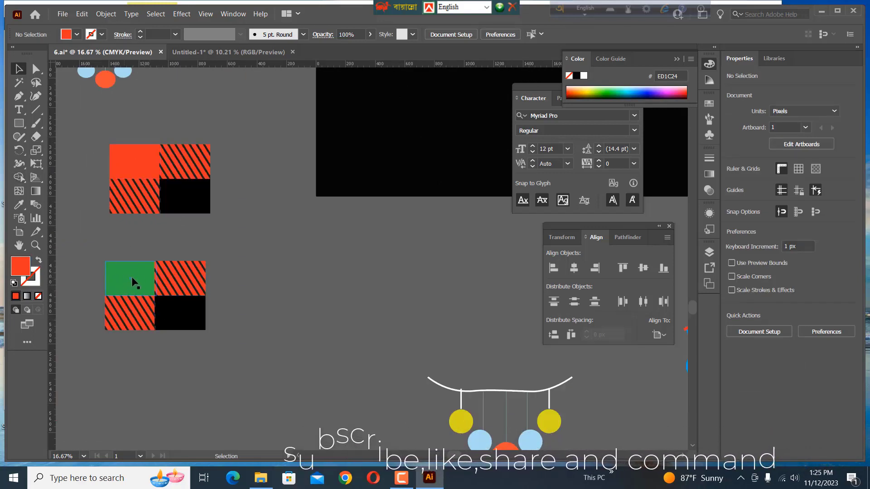
{"action": "left_click", "coordinate": [203, 290]}
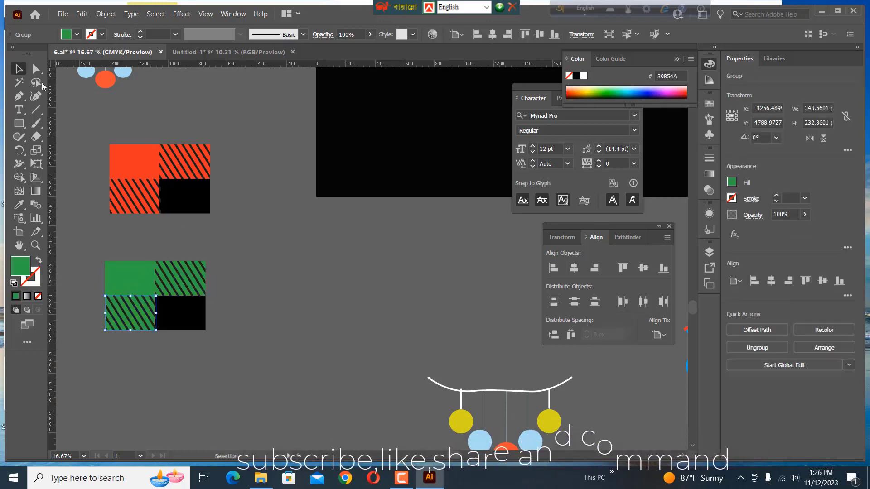
{"action": "left_click", "coordinate": [210, 233]}
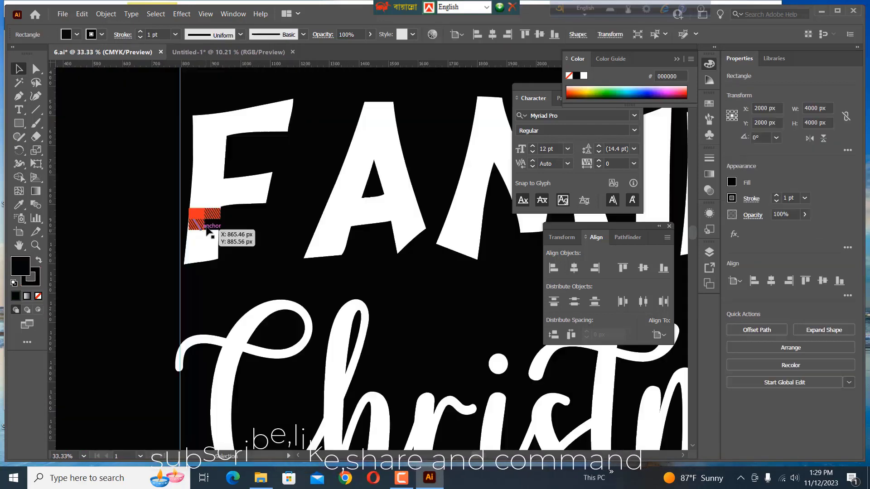
Save the small red and black plaid tile lying on the F as a new pattern swatch and delete the tile from the artboard
{"action": "left_click_drag", "start_coordinate": [208, 228], "coordinate": [199, 227]}
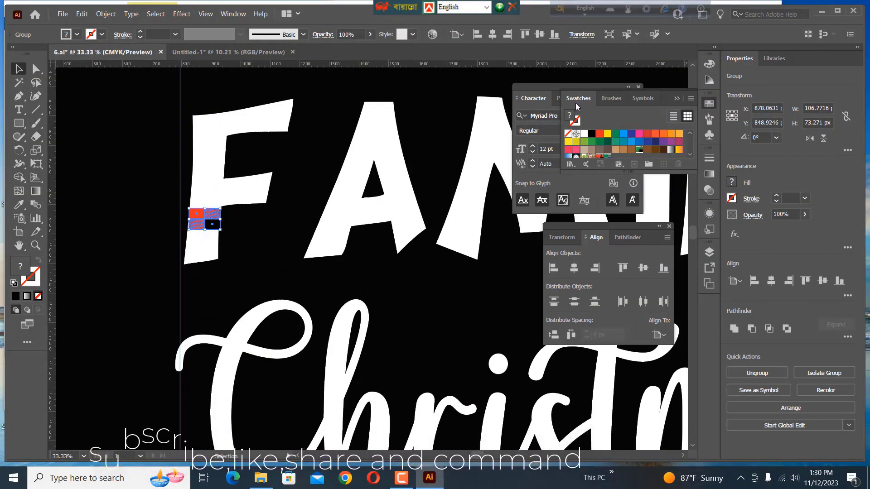
{"action": "left_click", "coordinate": [232, 14]}
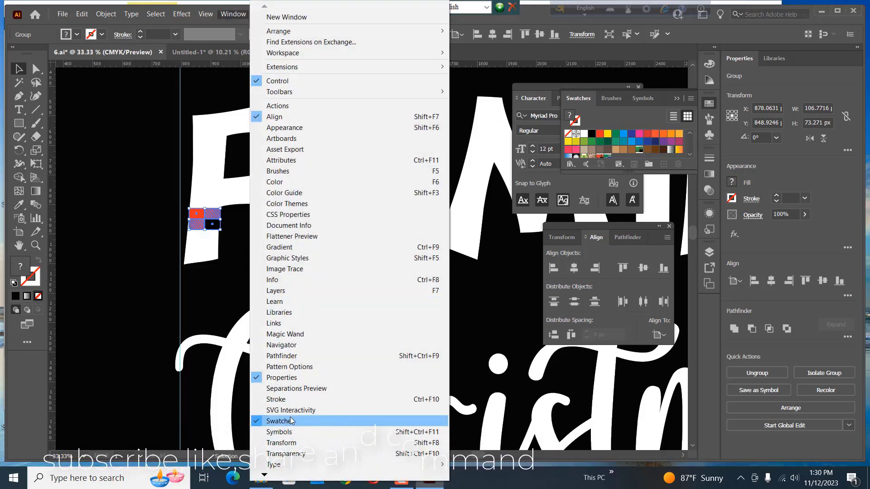
{"action": "left_click", "coordinate": [121, 303]}
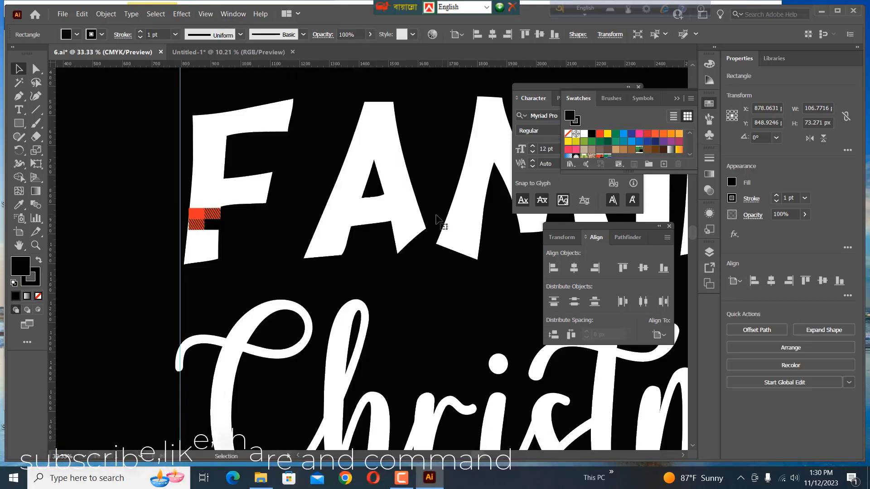
{"action": "scroll", "coordinate": [608, 159], "scroll_direction": "down", "scroll_amount": 3}
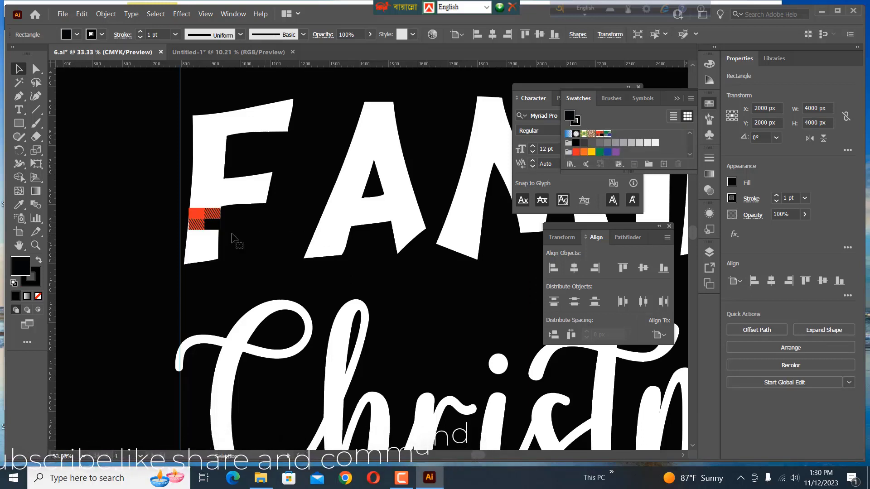
{"action": "left_click", "coordinate": [216, 223]}
{"action": "left_click_drag", "start_coordinate": [216, 220], "coordinate": [629, 156]}
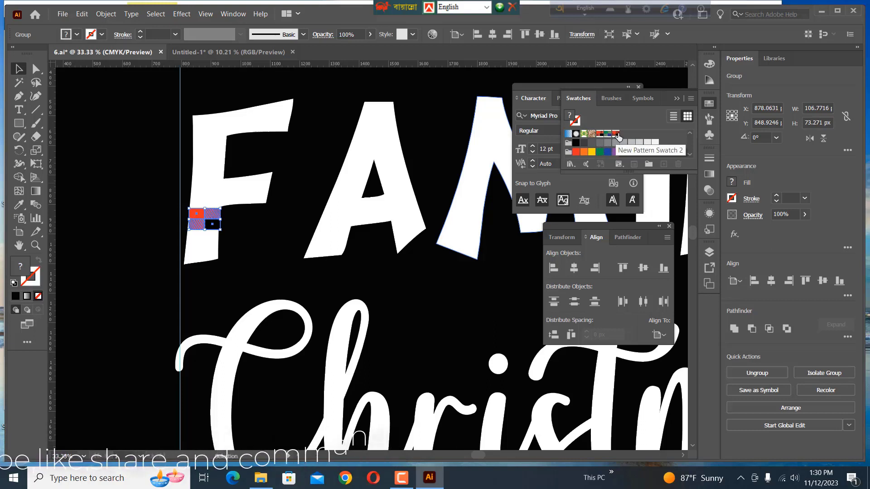
{"action": "left_click", "coordinate": [616, 134]}
{"action": "key", "text": "Delete"}
Fill the letter F of FAMILY with the newly added red and black plaid pattern swatch
{"action": "left_click", "coordinate": [219, 186]}
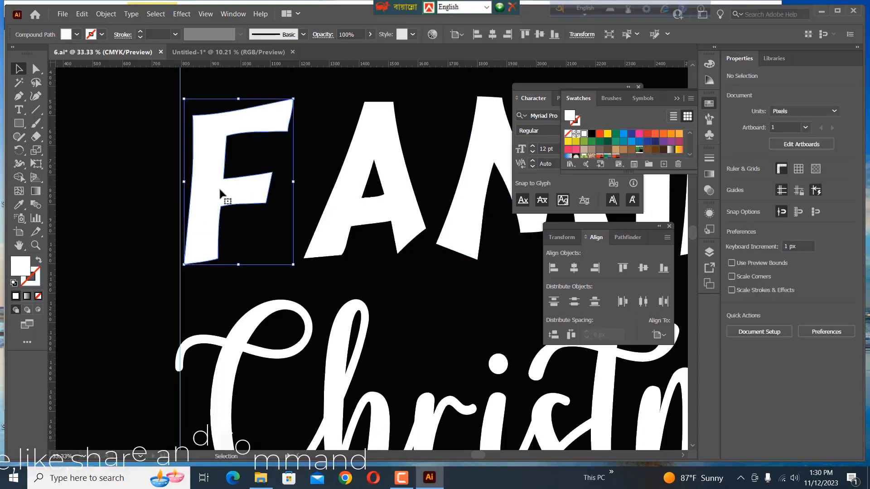
{"action": "left_click", "coordinate": [19, 206]}
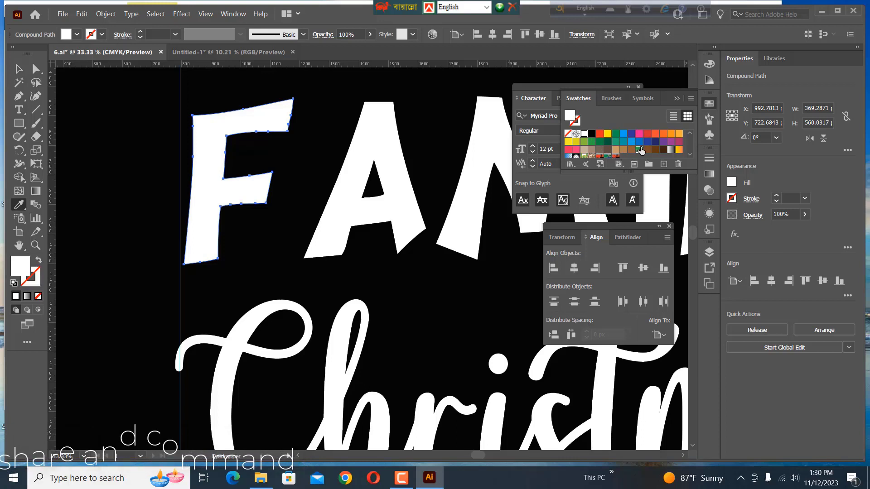
{"action": "scroll", "coordinate": [633, 145], "scroll_direction": "down", "scroll_amount": 2}
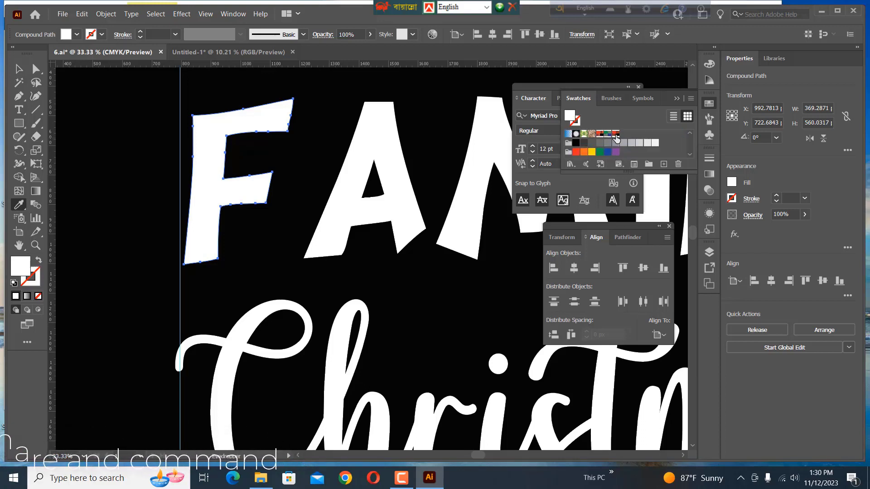
{"action": "left_click", "coordinate": [616, 136]}
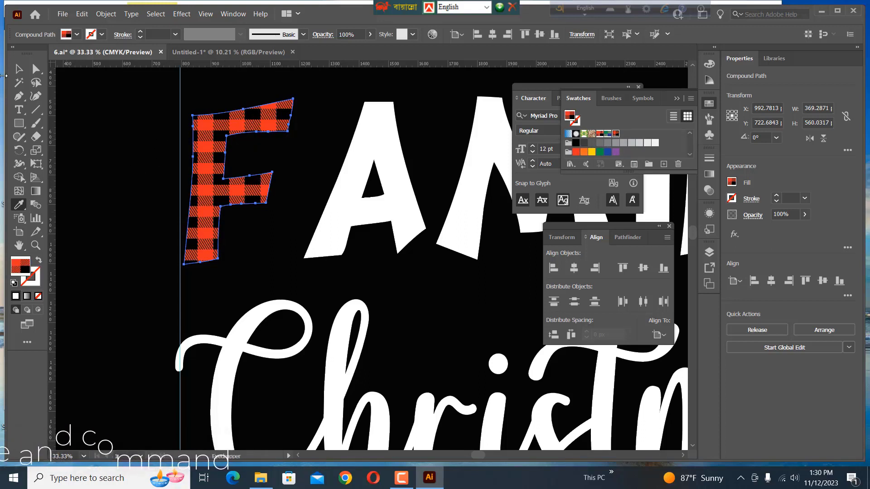
Fill the remaining letters A, M, I, L and Y of FAMILY with the same plaid pattern swatch
{"action": "left_click", "coordinate": [19, 69]}
{"action": "left_click", "coordinate": [338, 205]}
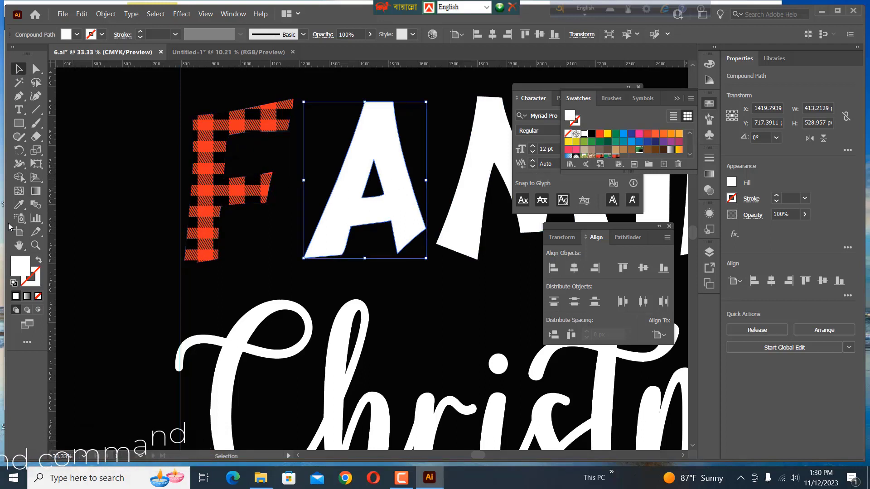
{"action": "left_click", "coordinate": [19, 204]}
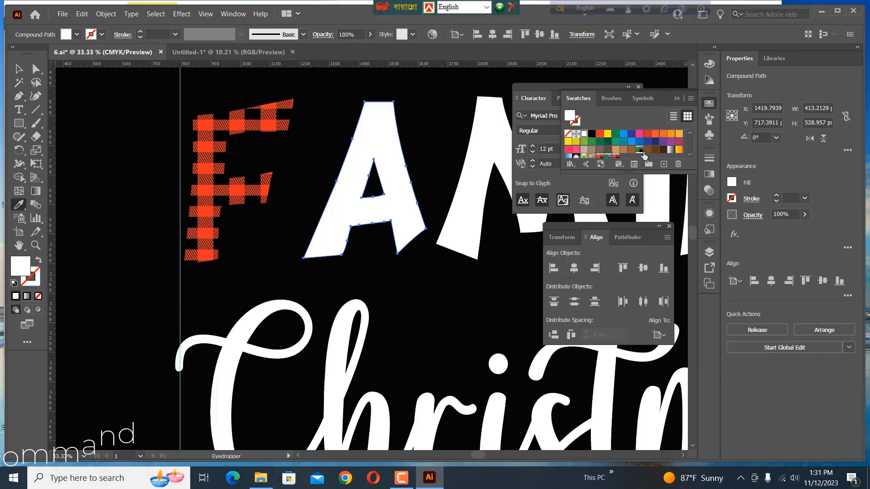
{"action": "scroll", "coordinate": [636, 149], "scroll_direction": "down", "scroll_amount": 2}
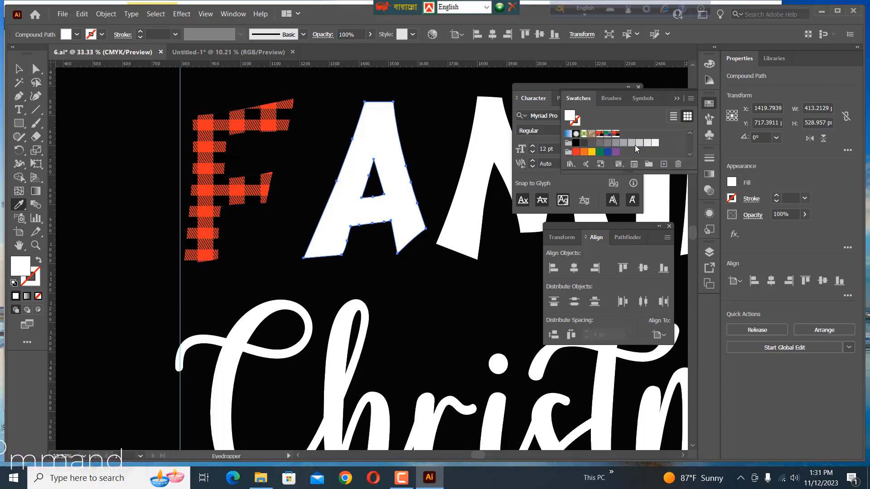
{"action": "left_click", "coordinate": [615, 135]}
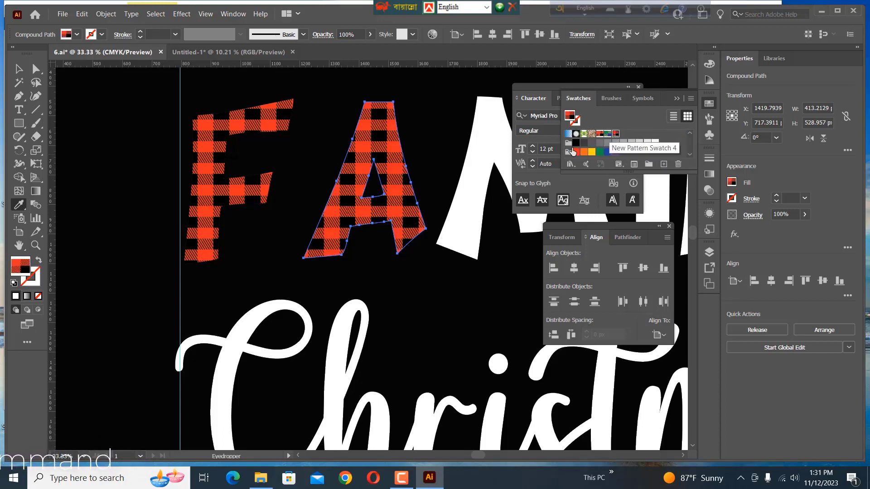
{"action": "left_click_drag", "start_coordinate": [454, 218], "coordinate": [309, 219]}
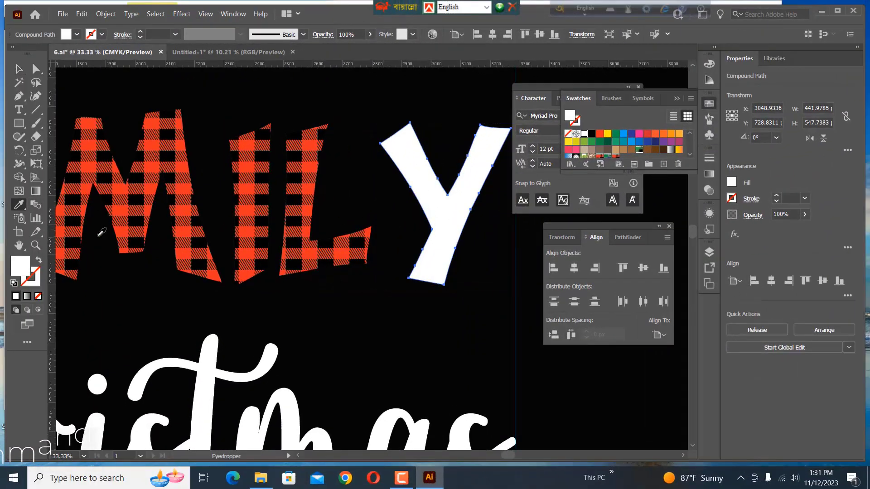
{"action": "left_click", "coordinate": [264, 246]}
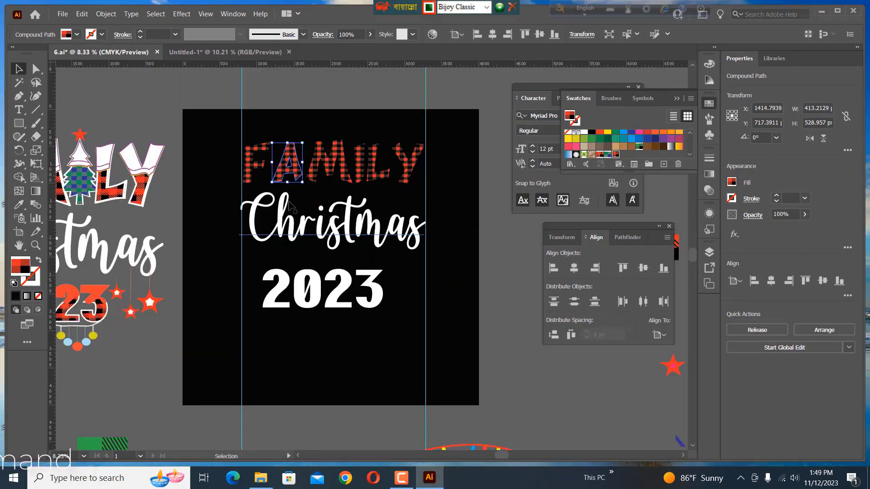
Nudge the A of FAMILY about 20 px left and the L about 49 px right to even out the letter spacing
{"action": "key", "text": "Left"}
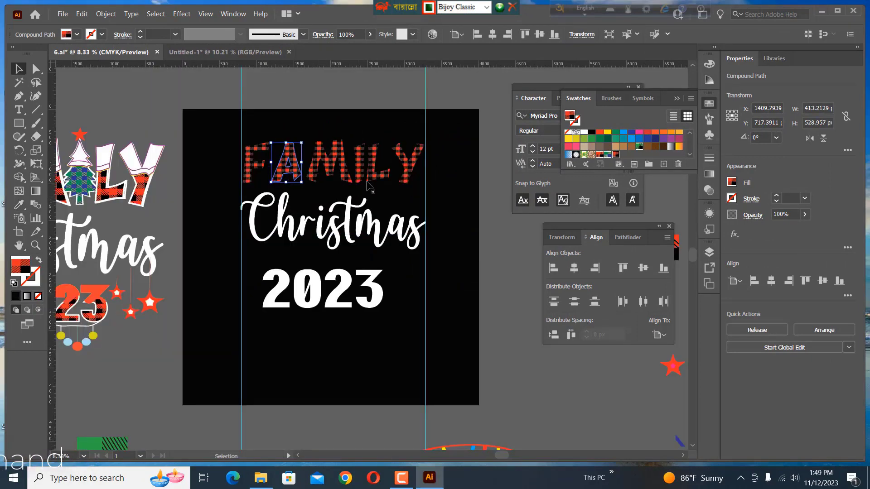
{"action": "left_click", "coordinate": [381, 182]}
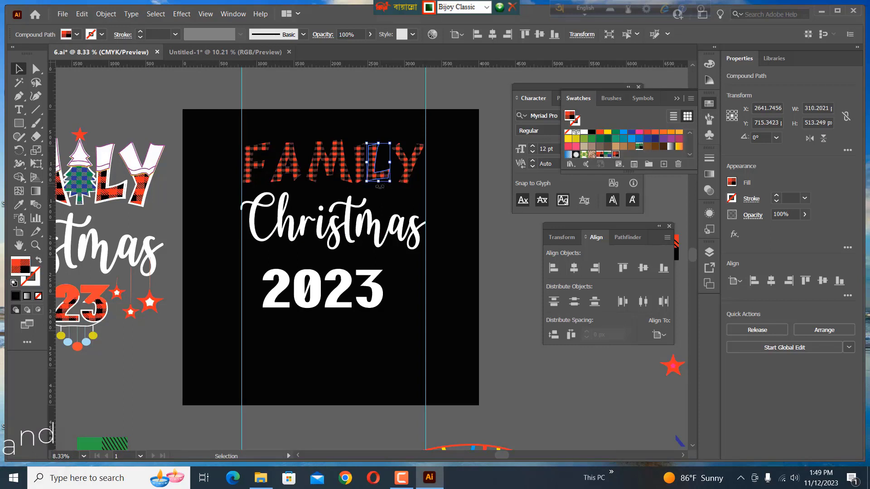
{"action": "key", "text": "Right"}
{"action": "key", "text": "Right"}
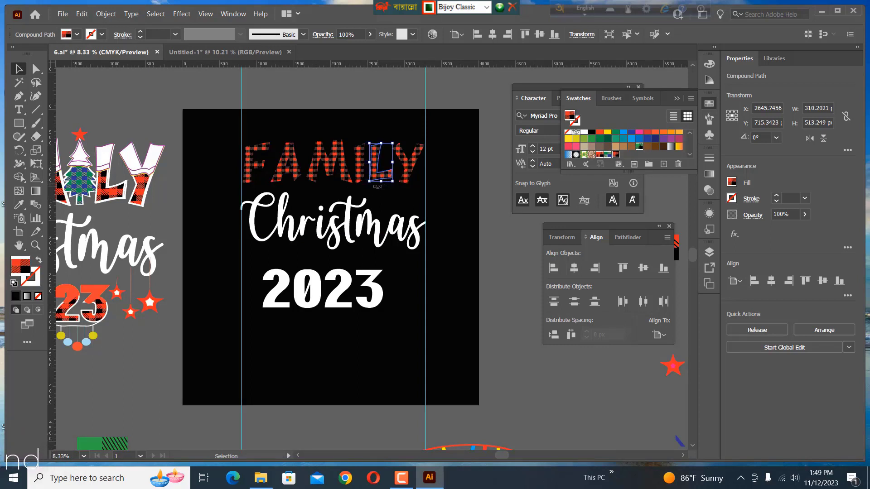
{"action": "key", "text": "Right"}
{"action": "key", "text": "Right"}
{"action": "key", "text": "Right"}
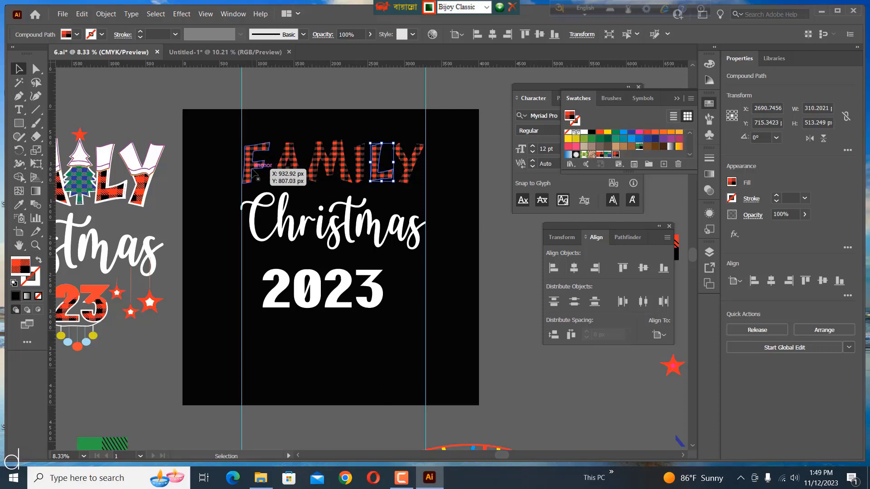
Offset the path of the letter F by 26 px with Miter joins and fill the offset shape white
{"action": "left_click", "coordinate": [257, 182]}
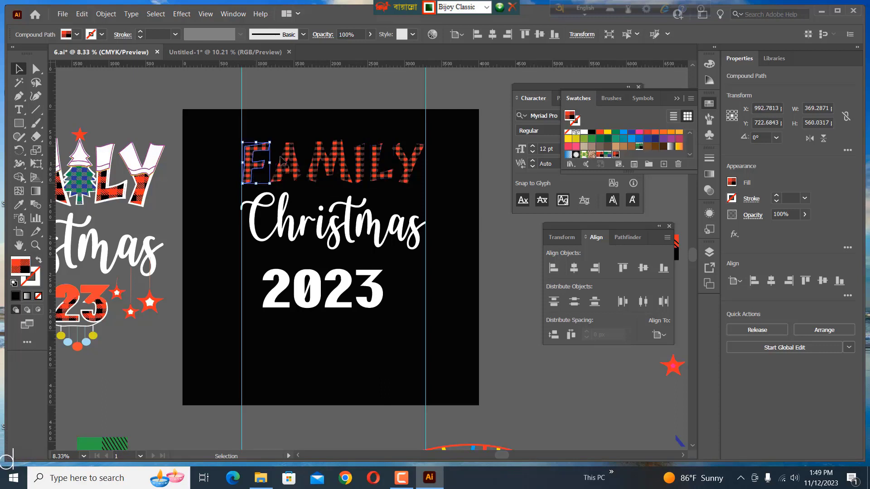
{"action": "left_click", "coordinate": [104, 14]}
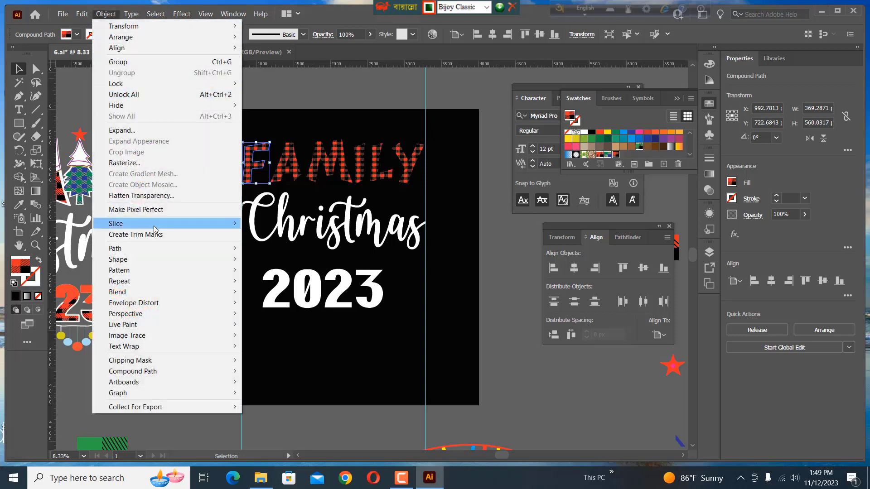
{"action": "mouse_move", "coordinate": [182, 251]}
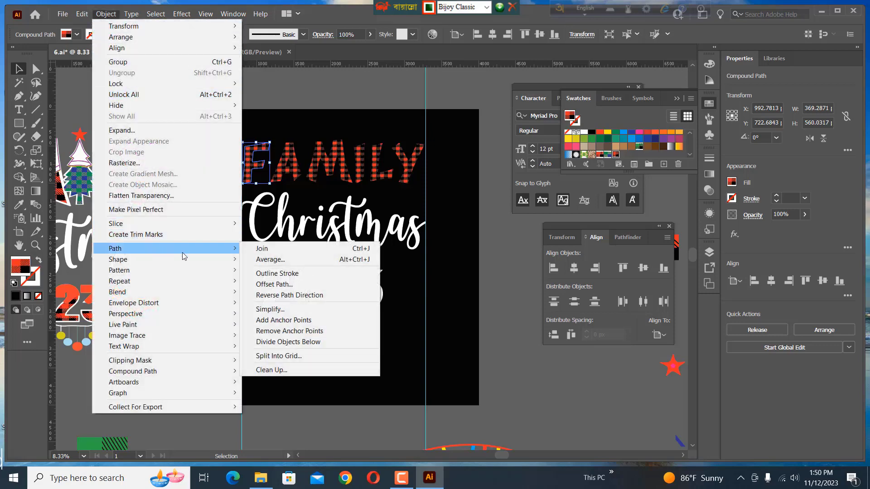
{"action": "left_click", "coordinate": [287, 284]}
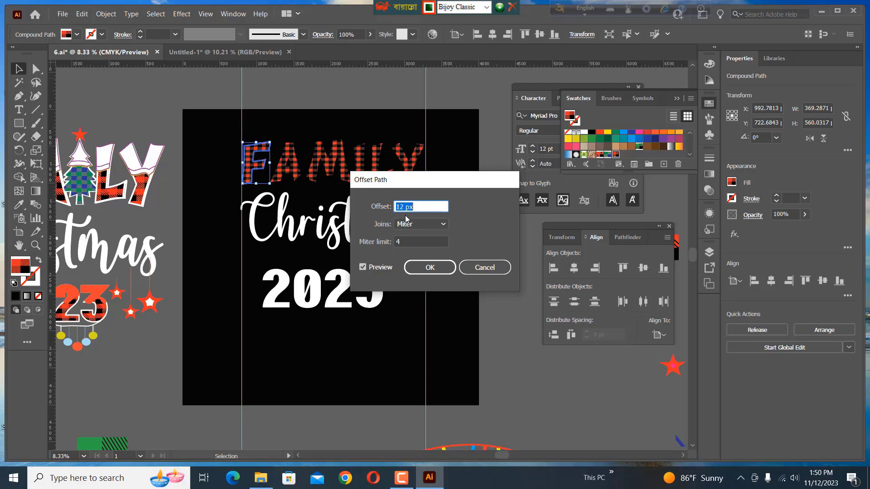
{"action": "key", "text": "Up"}
{"action": "key", "text": "Up"}
{"action": "key", "text": "Up"}
{"action": "key", "text": "Up"}
{"action": "key", "text": "Up"}
{"action": "key", "text": "Up"}
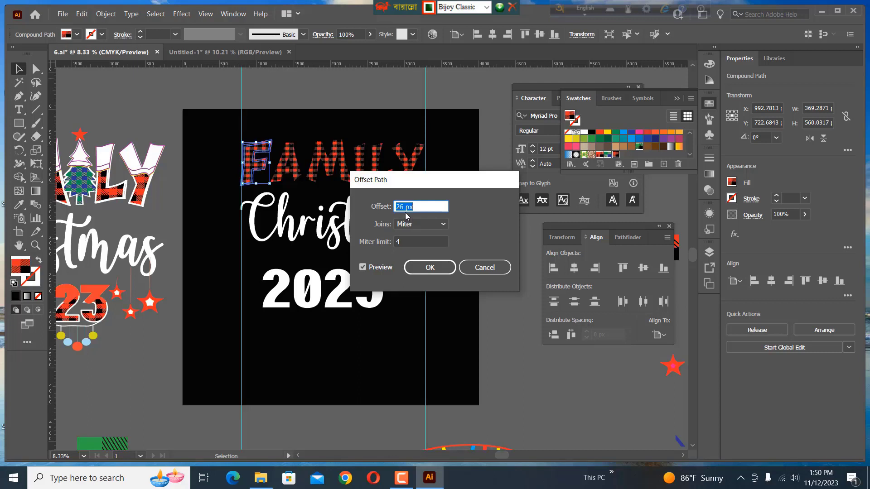
{"action": "left_click", "coordinate": [429, 267]}
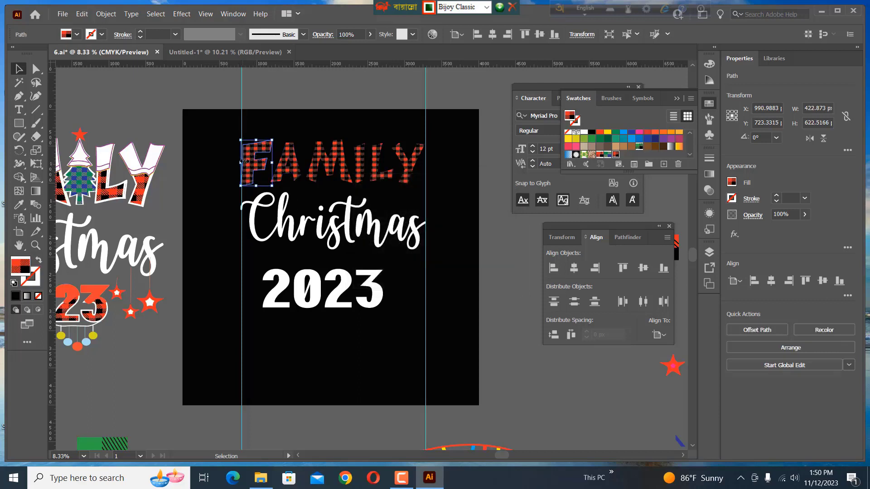
{"action": "left_click", "coordinate": [78, 35]}
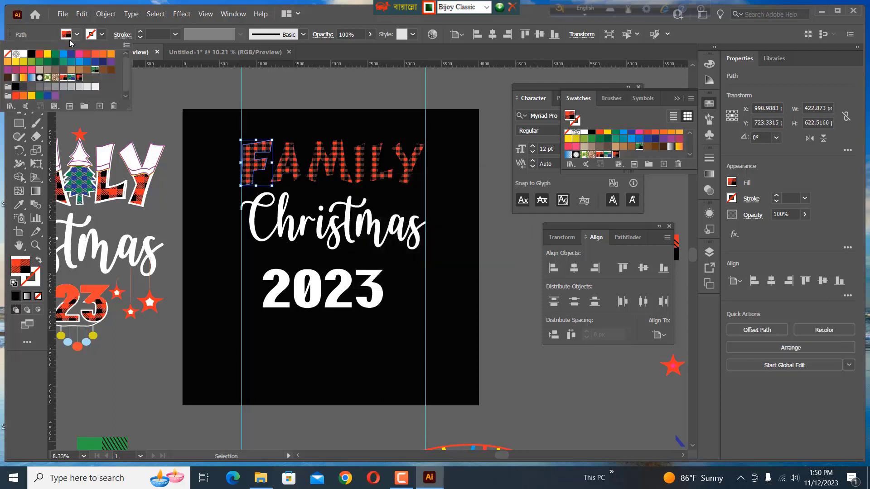
{"action": "left_click", "coordinate": [23, 55]}
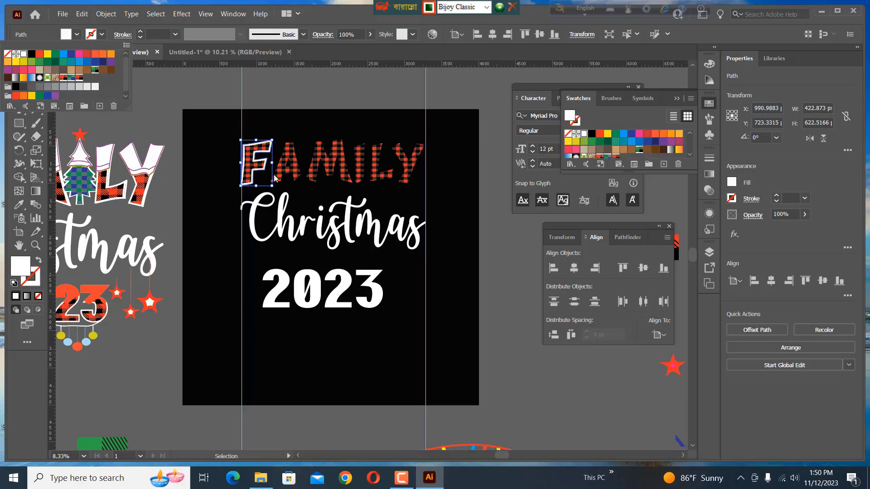
Offset the path of the letter A by 25 px with Miter joins and fill the offset shape white
{"action": "left_click", "coordinate": [292, 170]}
{"action": "left_click", "coordinate": [292, 170]}
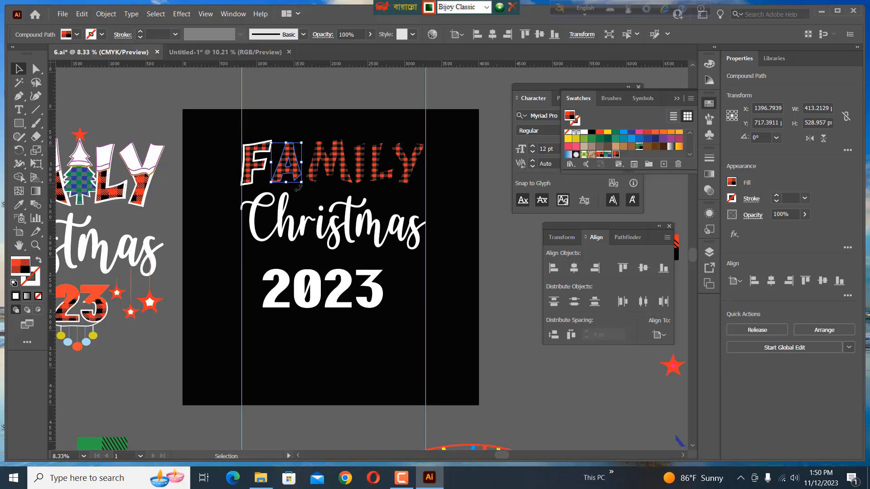
{"action": "left_click", "coordinate": [108, 14]}
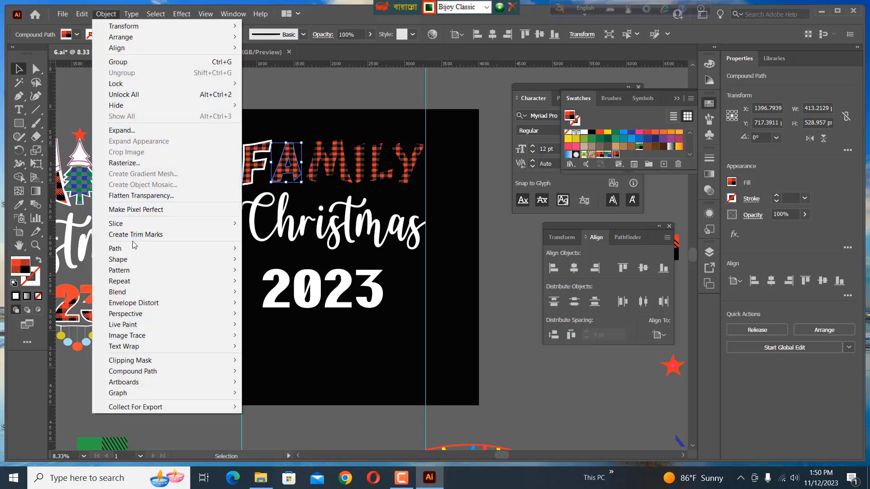
{"action": "mouse_move", "coordinate": [175, 252]}
{"action": "left_click", "coordinate": [279, 288]}
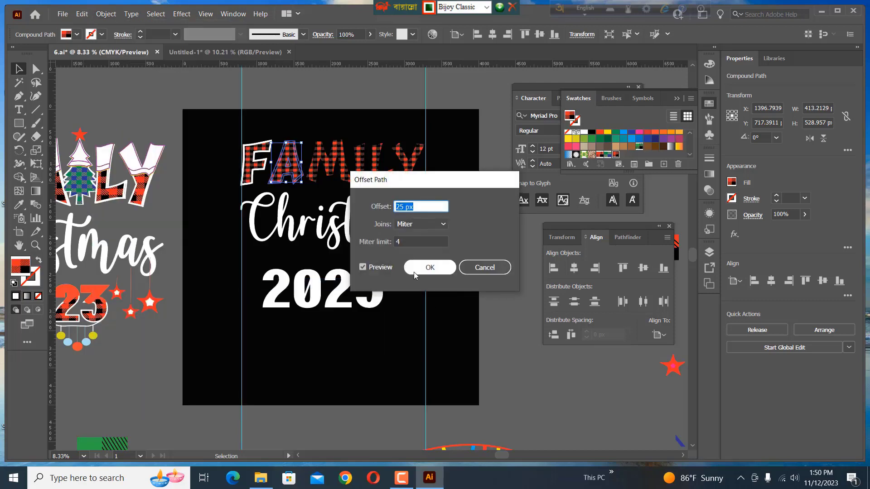
{"action": "left_click", "coordinate": [415, 268]}
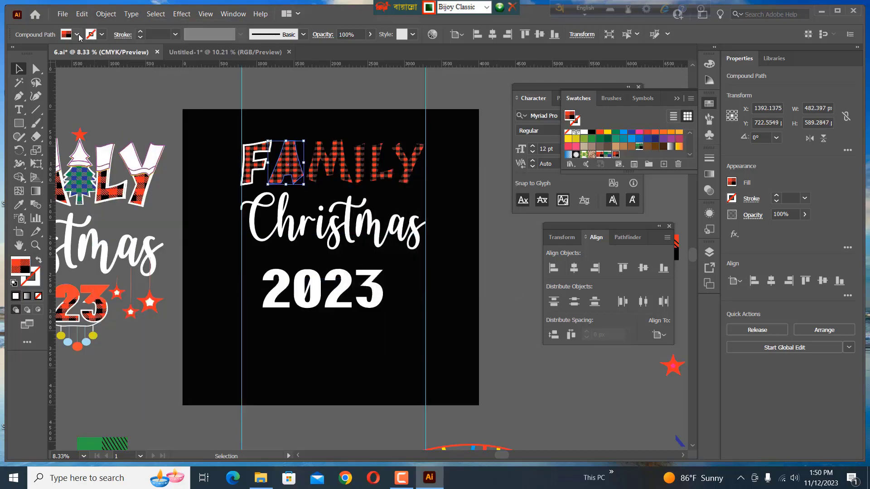
{"action": "left_click", "coordinate": [78, 35]}
{"action": "left_click", "coordinate": [24, 54]}
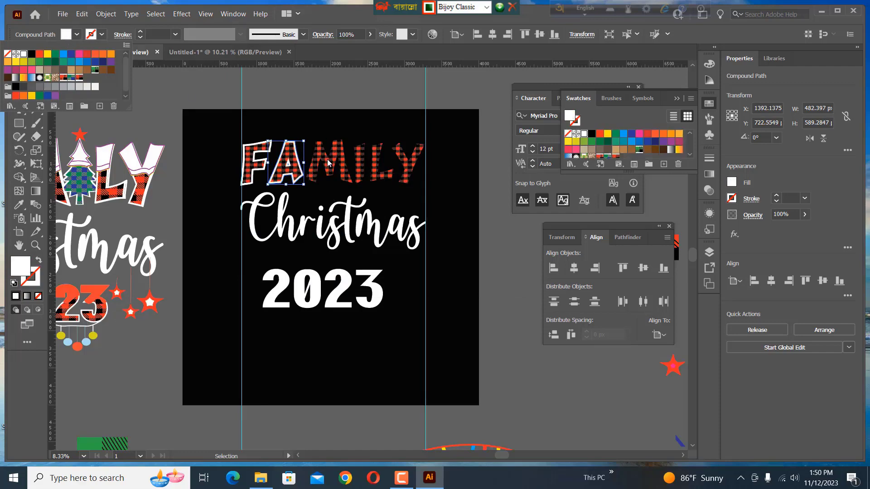
Give the letters M, L and Y of FAMILY white offset outlines matching those of F and A
{"action": "left_click", "coordinate": [407, 163]}
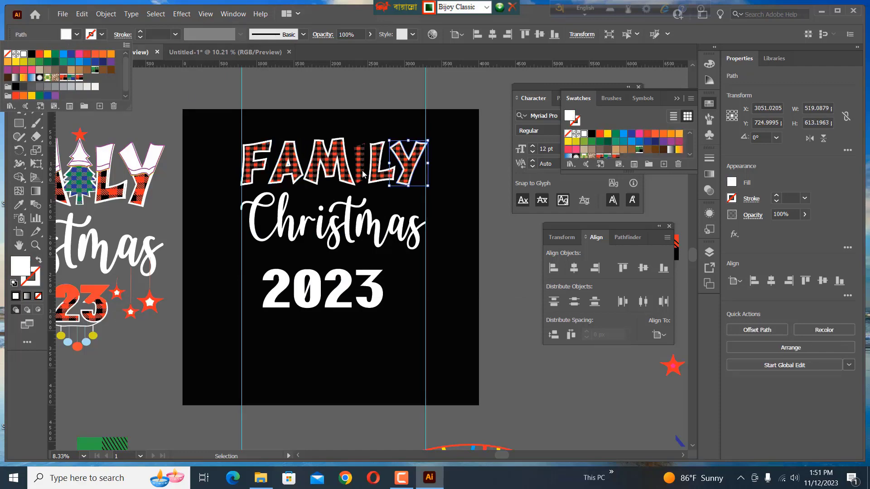
{"action": "key", "text": "Escape"}
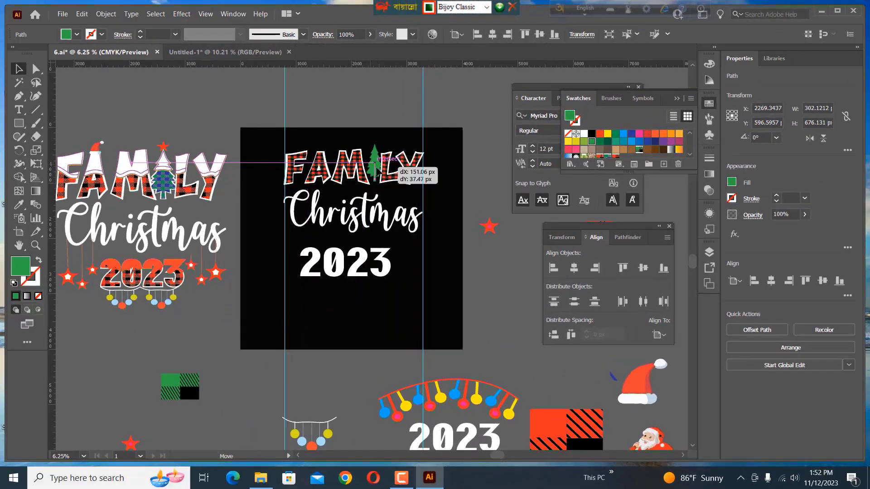
Move the green Christmas tree about 151 px right and 45 px down into the gap between M and L, in place of the I
{"action": "left_click_drag", "start_coordinate": [374, 177], "coordinate": [380, 178]}
{"action": "key", "text": "z"}
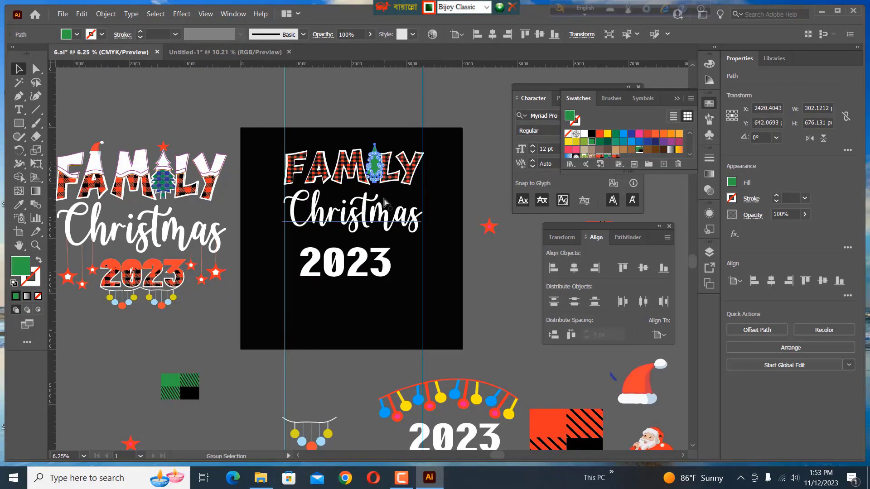
{"action": "left_click", "coordinate": [384, 198], "text": "alt"}
{"action": "left_click", "coordinate": [384, 198]}
{"action": "left_click", "coordinate": [384, 197]}
{"action": "left_click", "coordinate": [384, 198]}
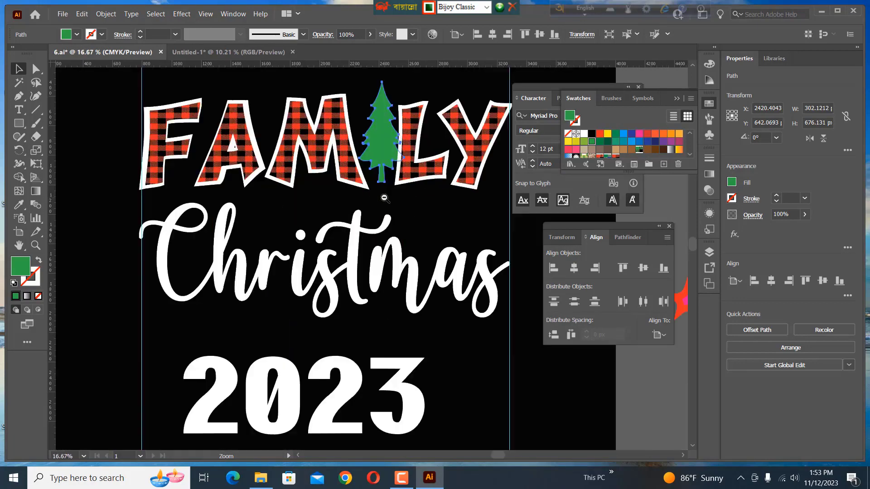
Resize the tree to about 583 px tall to match the letter height and nudge it left between M and L
{"action": "key", "text": "v"}
{"action": "left_click_drag", "start_coordinate": [379, 88], "coordinate": [378, 101]}
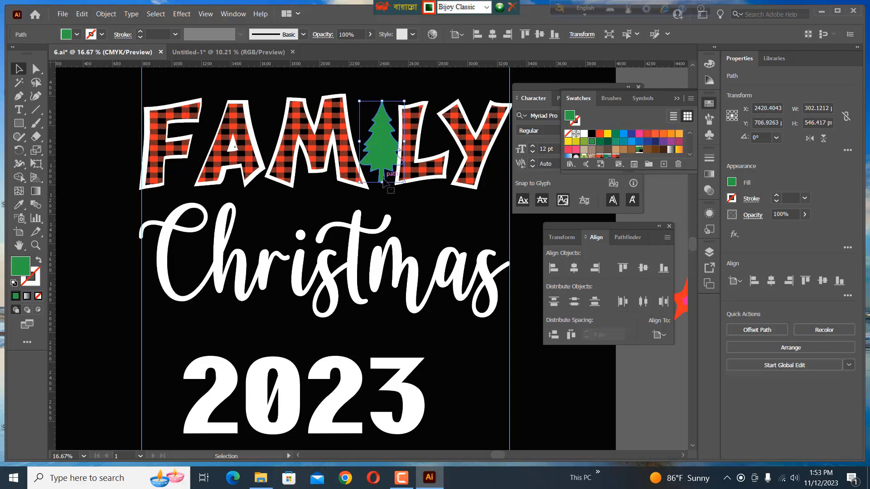
{"action": "left_click_drag", "start_coordinate": [382, 182], "coordinate": [383, 190]}
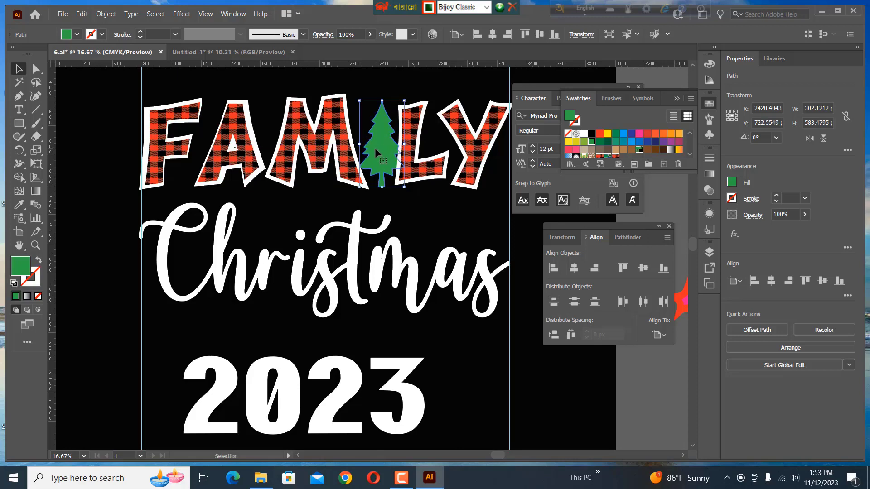
{"action": "key", "text": "Left"}
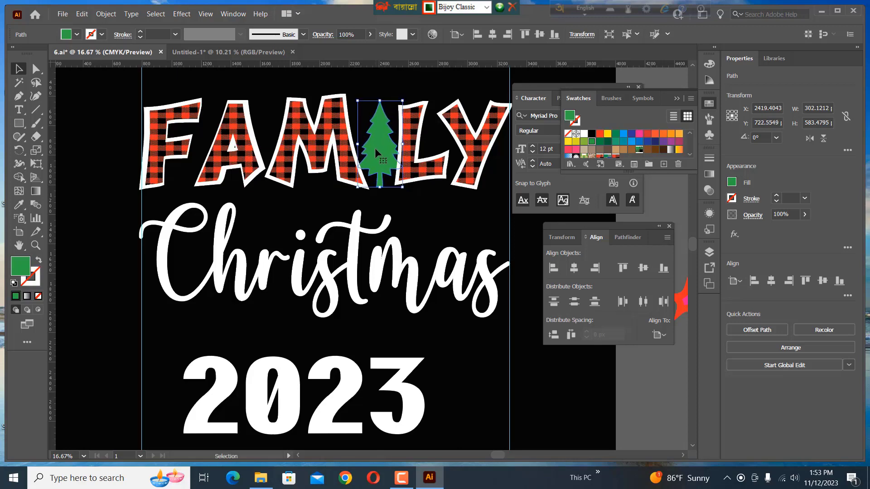
Move the green and black plaid tile up about 768 px and fill the tree with the green and blue plaid pattern swatch
{"action": "key", "text": "ctrl+minus"}
{"action": "left_click", "coordinate": [101, 422]}
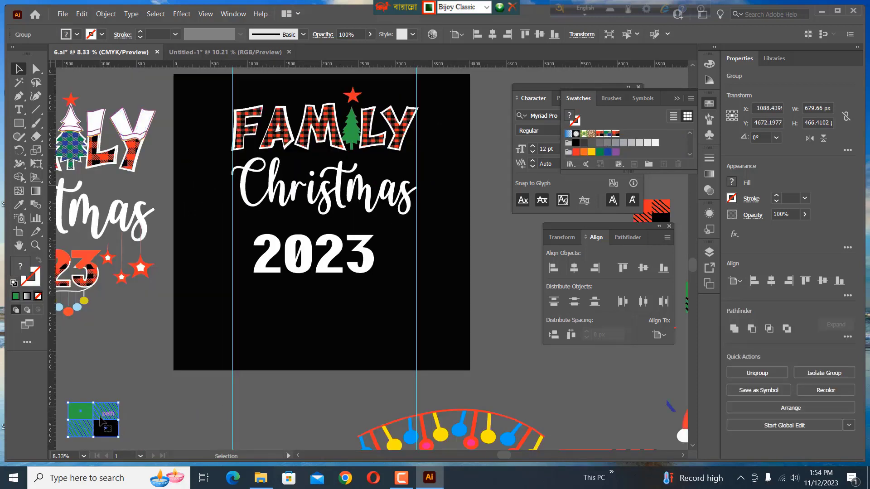
{"action": "left_click_drag", "start_coordinate": [101, 421], "coordinate": [108, 354]}
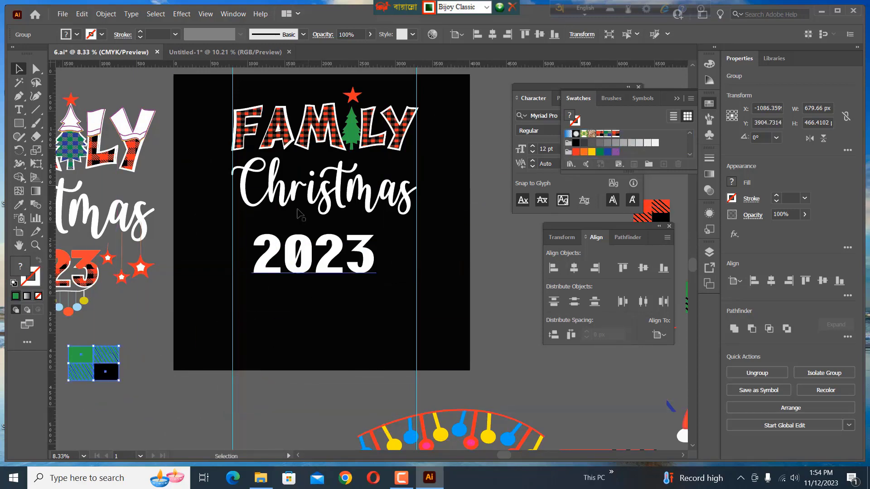
{"action": "left_click", "coordinate": [358, 146]}
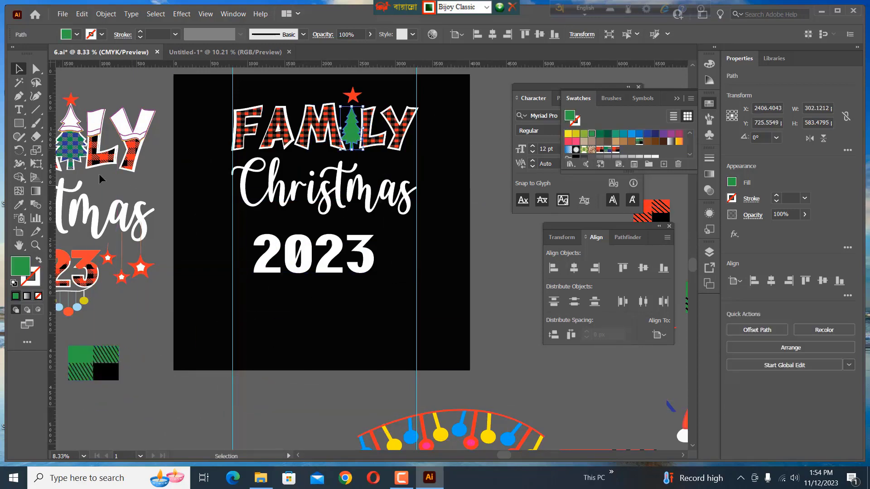
{"action": "left_click", "coordinate": [19, 205]}
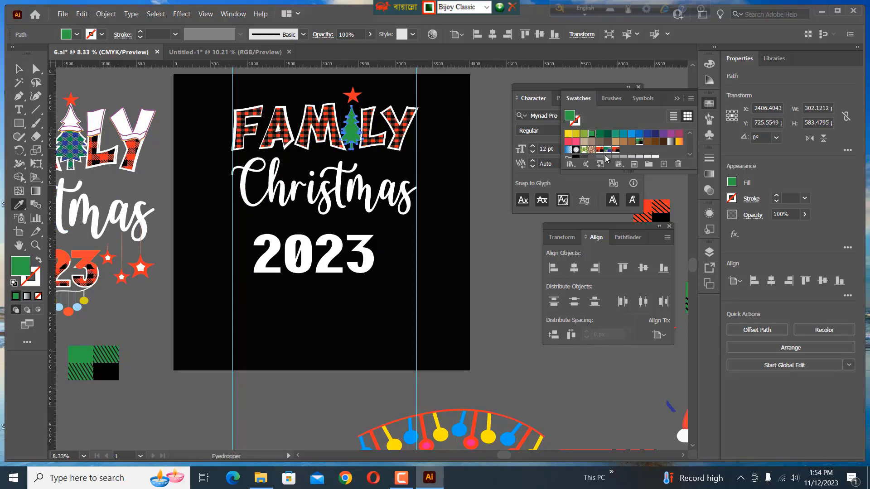
{"action": "left_click", "coordinate": [607, 150]}
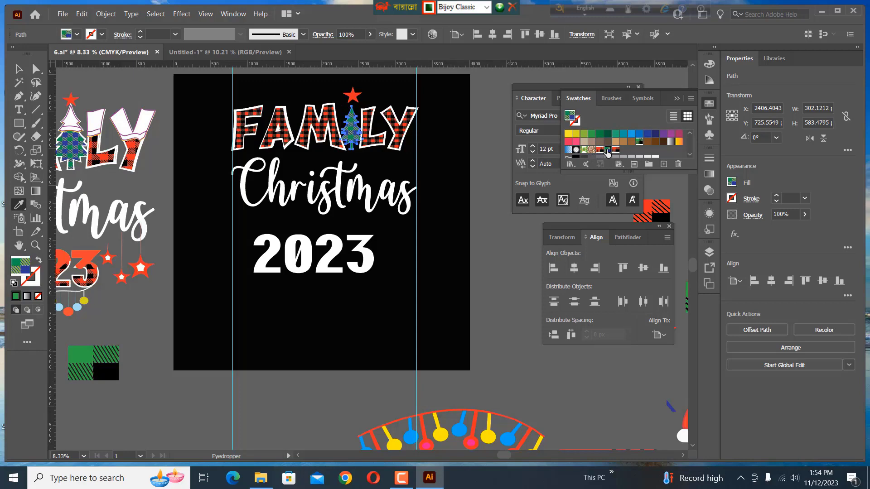
{"action": "key", "text": "v"}
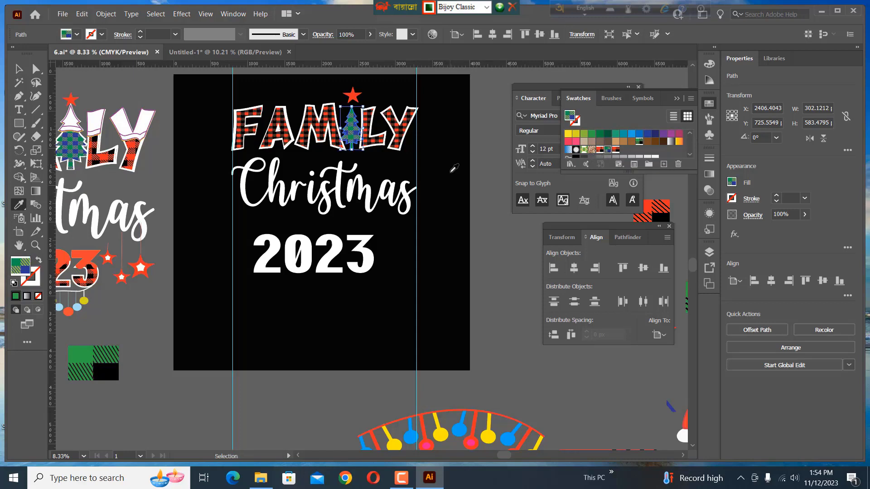
{"action": "left_click", "coordinate": [454, 169]}
Draw a closed wavy snow shape about 2830 by 561 px over the upper half of FAMILY with the Pencil tool
{"action": "key", "text": "ctrl+equal"}
{"action": "left_click", "coordinate": [26, 142]}
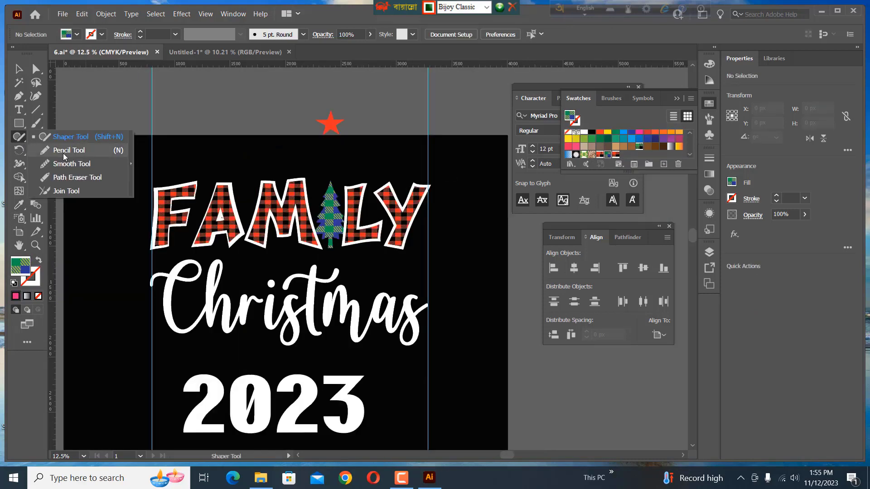
{"action": "left_click", "coordinate": [64, 153]}
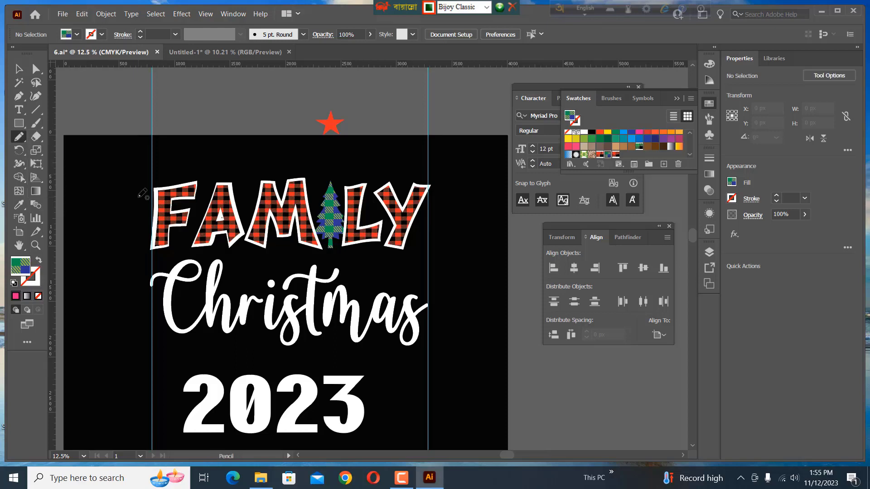
{"action": "mouse_move", "coordinate": [131, 191]}
{"action": "left_mouse_down"}
{"action": "mouse_move", "coordinate": [156, 211]}
{"action": "mouse_move", "coordinate": [250, 205]}
{"action": "mouse_move", "coordinate": [425, 216]}
{"action": "mouse_move", "coordinate": [435, 213]}
{"action": "mouse_move", "coordinate": [447, 179]}
{"action": "mouse_move", "coordinate": [397, 154]}
{"action": "mouse_move", "coordinate": [184, 161]}
{"action": "mouse_move", "coordinate": [131, 197]}
{"action": "left_mouse_up"}
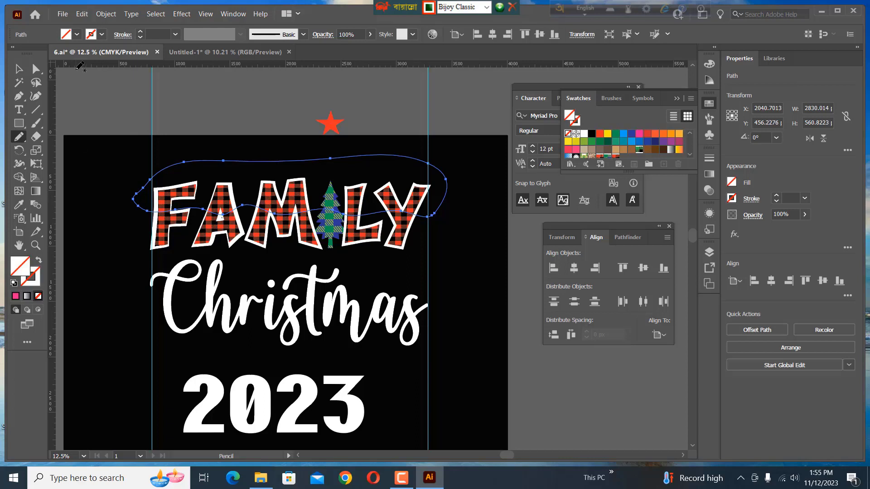
Fill the freehand snow shape white and apply Expand to it
{"action": "left_click", "coordinate": [77, 34]}
{"action": "left_click", "coordinate": [24, 53]}
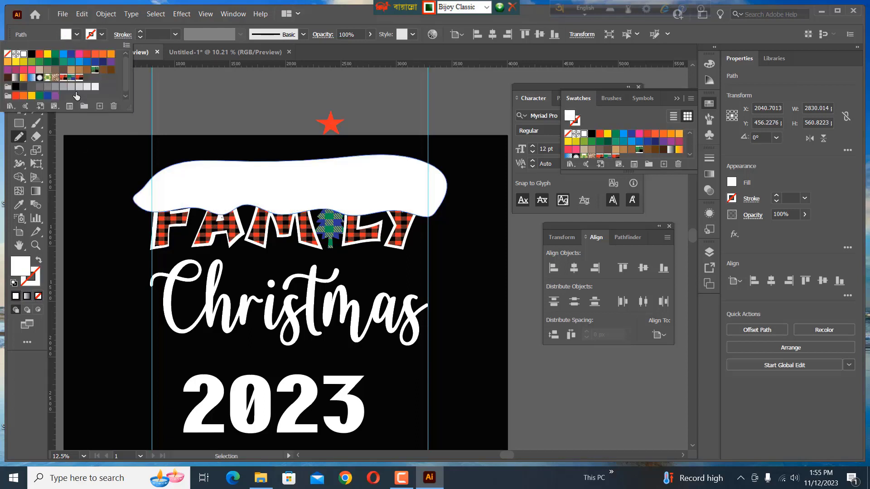
{"action": "left_click", "coordinate": [83, 128]}
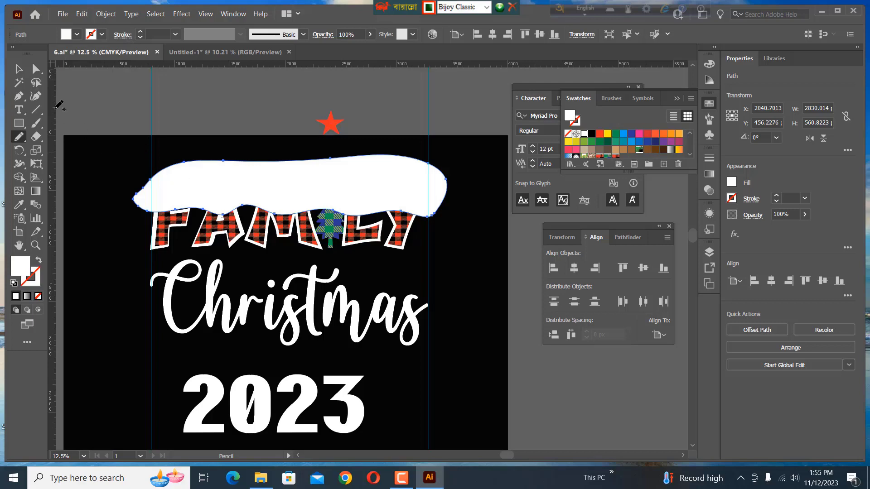
{"action": "left_click", "coordinate": [19, 69]}
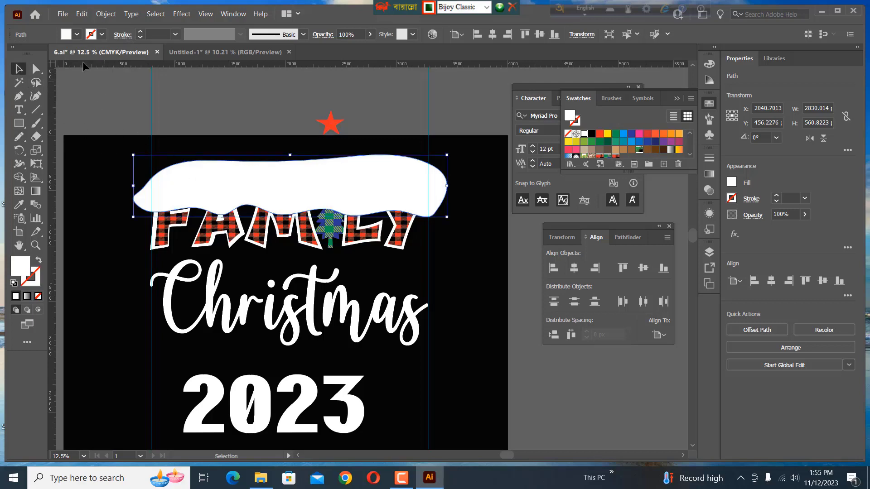
{"action": "left_click", "coordinate": [105, 13]}
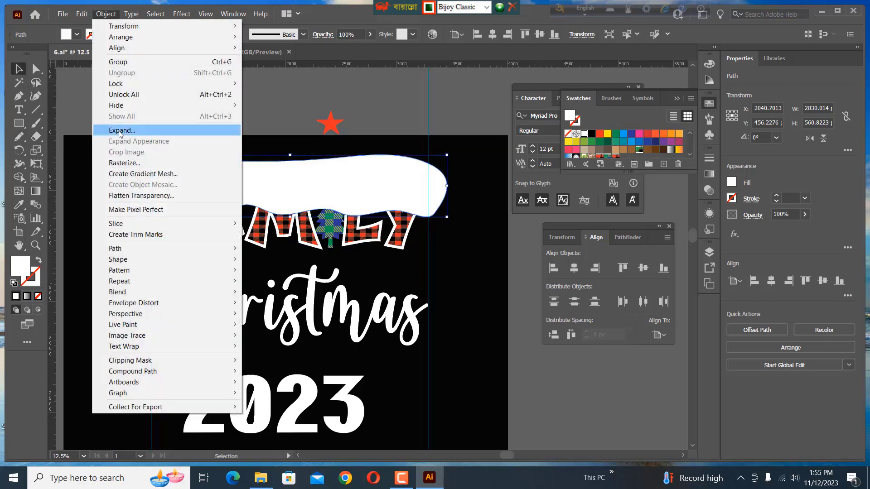
{"action": "left_click", "coordinate": [123, 130]}
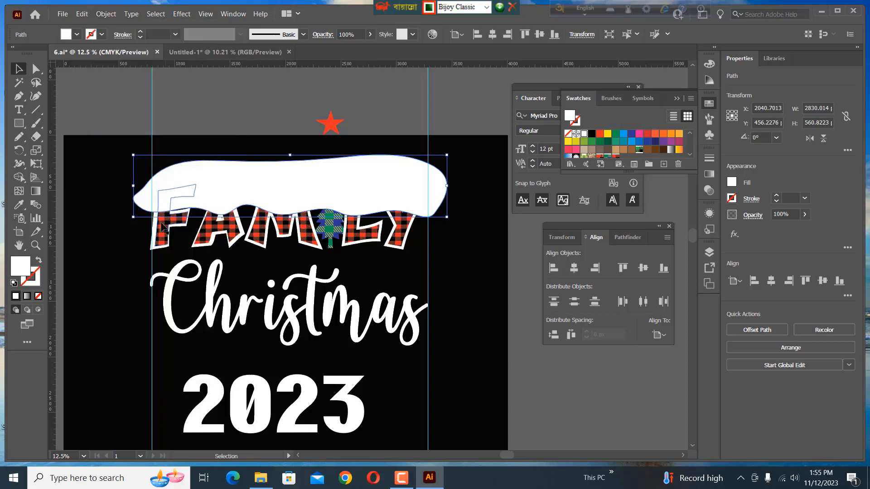
Select the snow shape with the FAMILY letters and the tree, and remove the snow outside them with Shape Builder
{"action": "left_click", "coordinate": [159, 245], "text": "shift"}
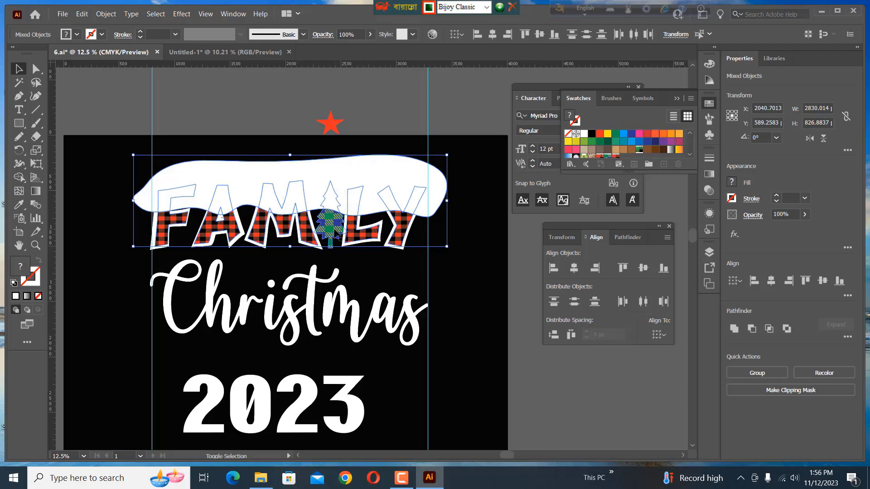
{"action": "left_click", "coordinate": [335, 233], "text": "shift"}
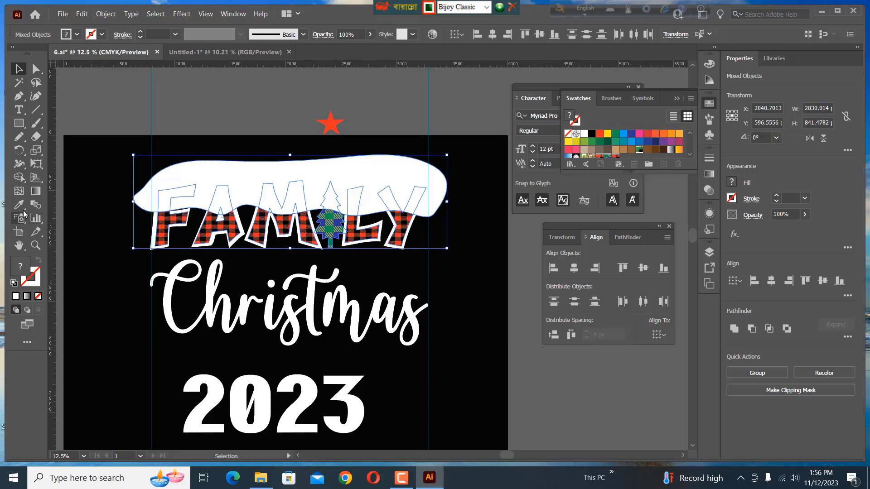
{"action": "left_click", "coordinate": [19, 178]}
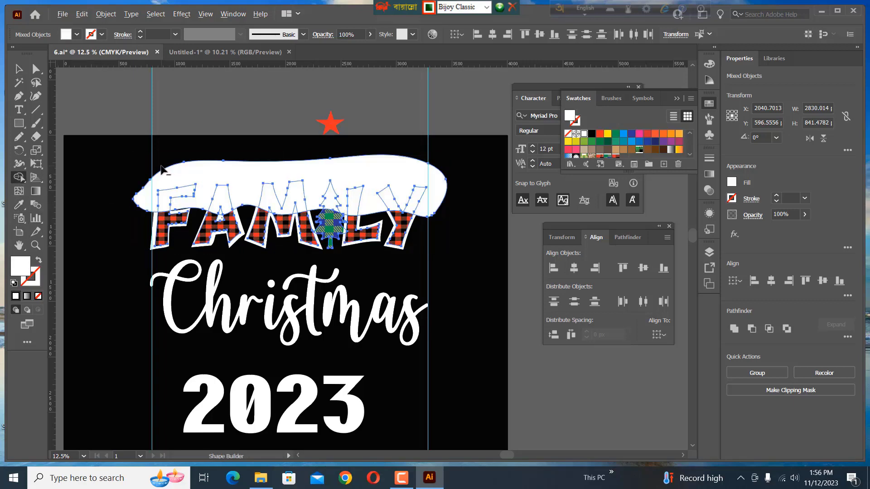
{"action": "left_click", "coordinate": [232, 168], "text": "alt"}
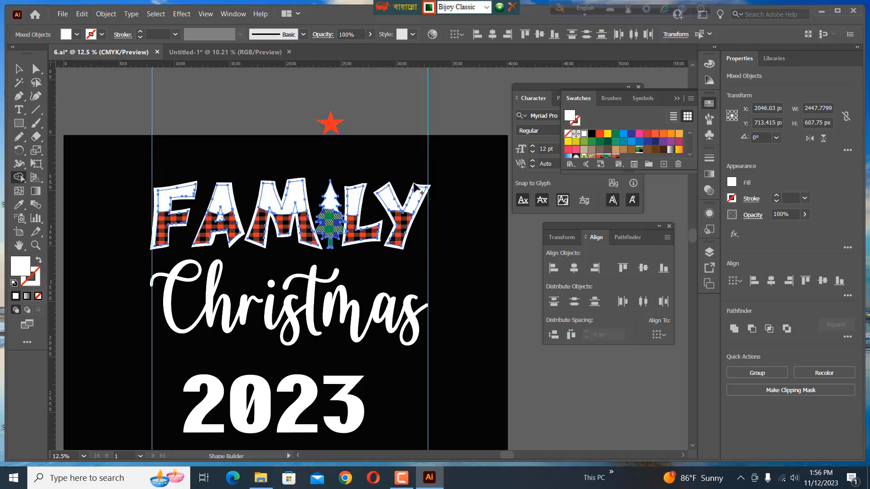
Move the red star down onto the tip of the tree
{"action": "left_click", "coordinate": [19, 69]}
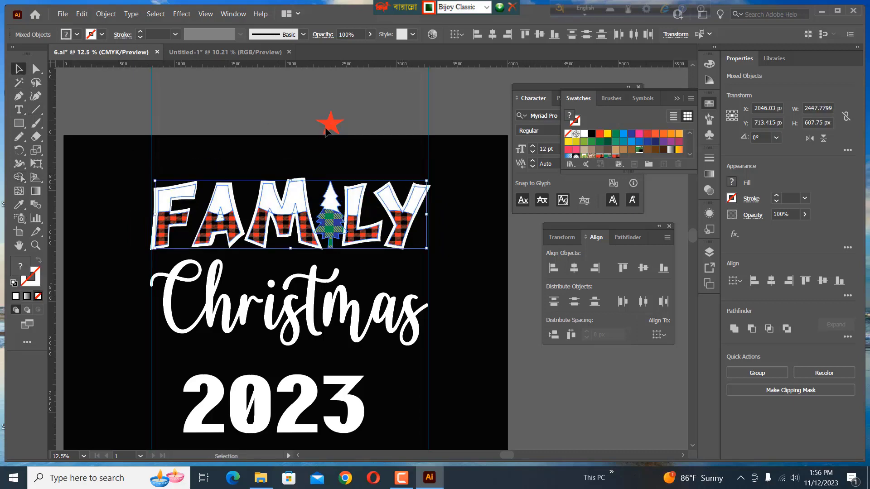
{"action": "left_click_drag", "start_coordinate": [326, 124], "coordinate": [326, 175]}
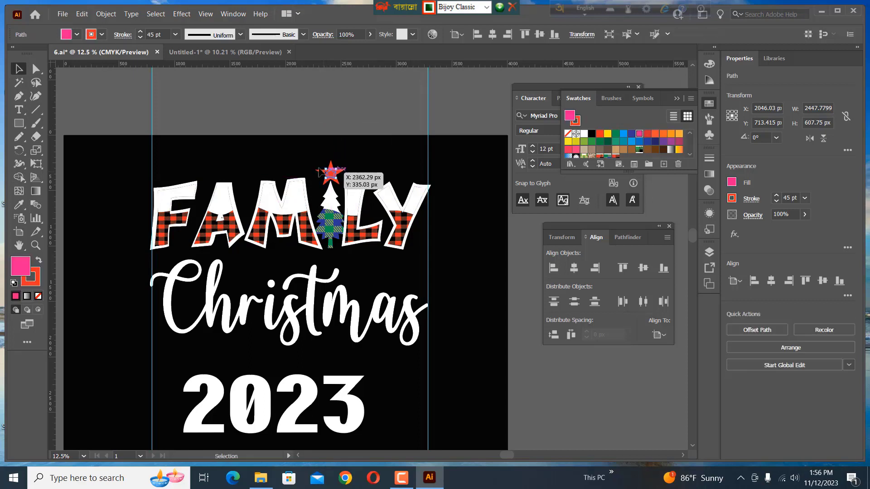
{"action": "left_click", "coordinate": [301, 166]}
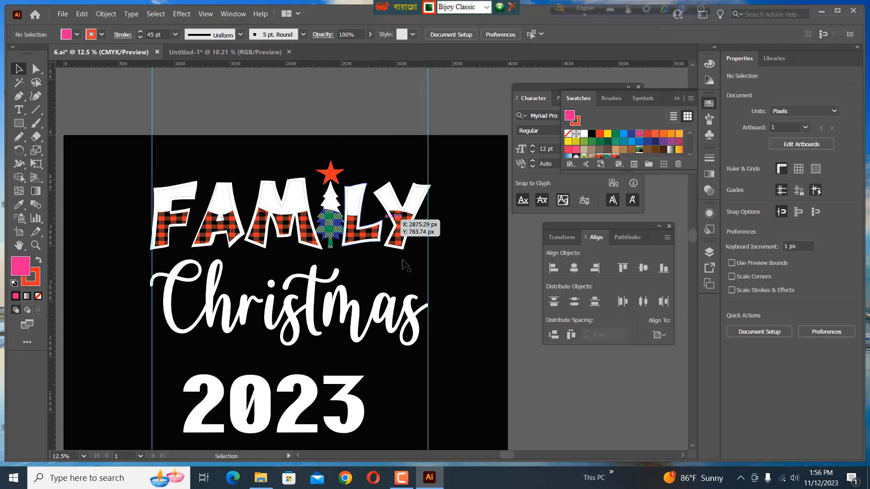
Place the Santa hat on top of the letter A and scale it to about 321 px wide by 366 px tall
{"action": "left_click", "coordinate": [19, 245]}
{"action": "left_click_drag", "start_coordinate": [461, 252], "coordinate": [76, 111]}
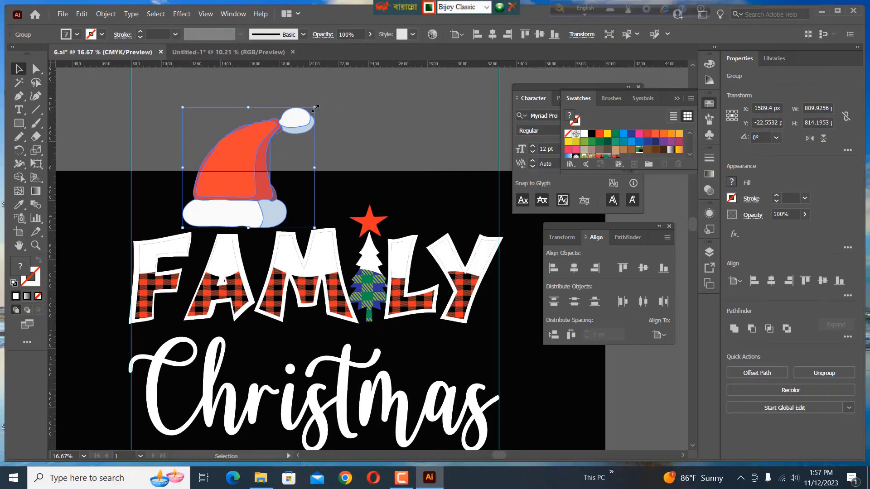
{"action": "left_click_drag", "start_coordinate": [315, 108], "coordinate": [259, 220]}
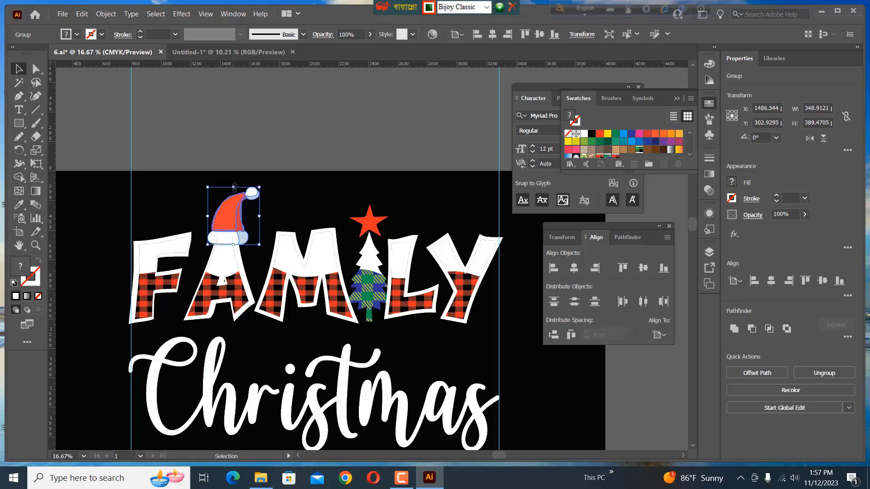
{"action": "left_click_drag", "start_coordinate": [234, 186], "coordinate": [234, 191]}
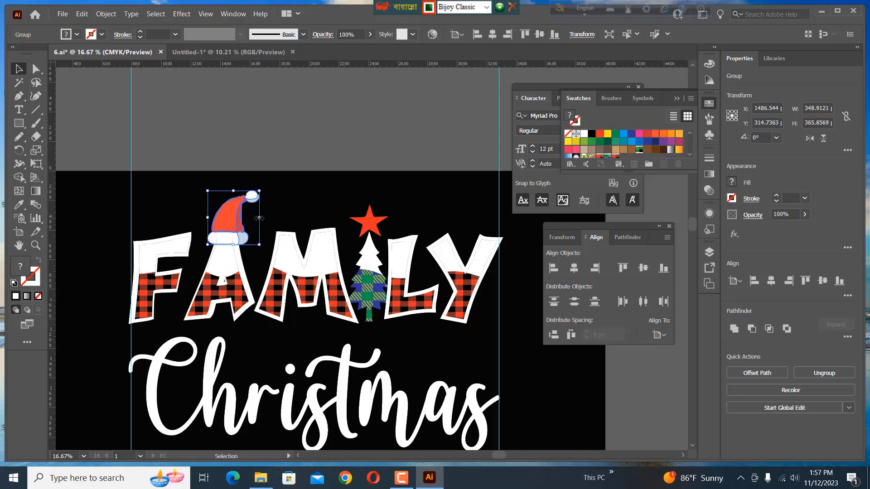
{"action": "left_click_drag", "start_coordinate": [261, 218], "coordinate": [255, 218]}
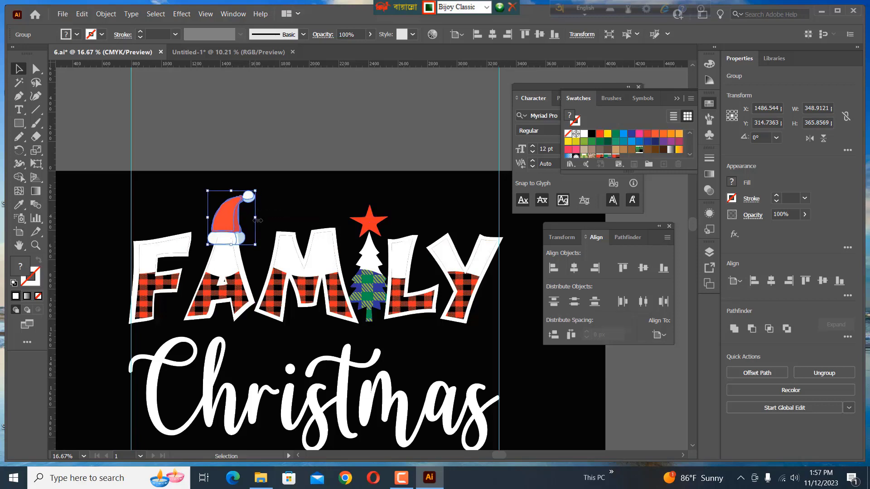
{"action": "left_click", "coordinate": [286, 225]}
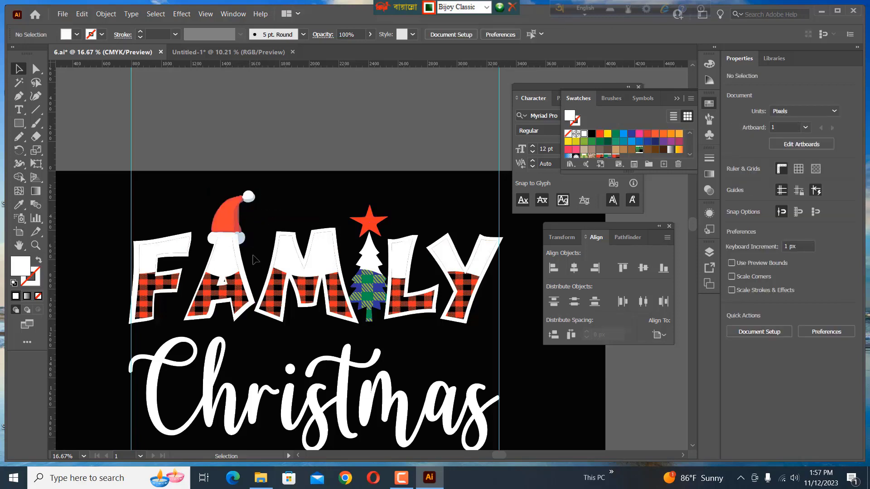
Nudge the Santa hat on the letter A slightly and bring it to the front of the stacking order
{"action": "left_click_drag", "start_coordinate": [229, 225], "coordinate": [230, 225]}
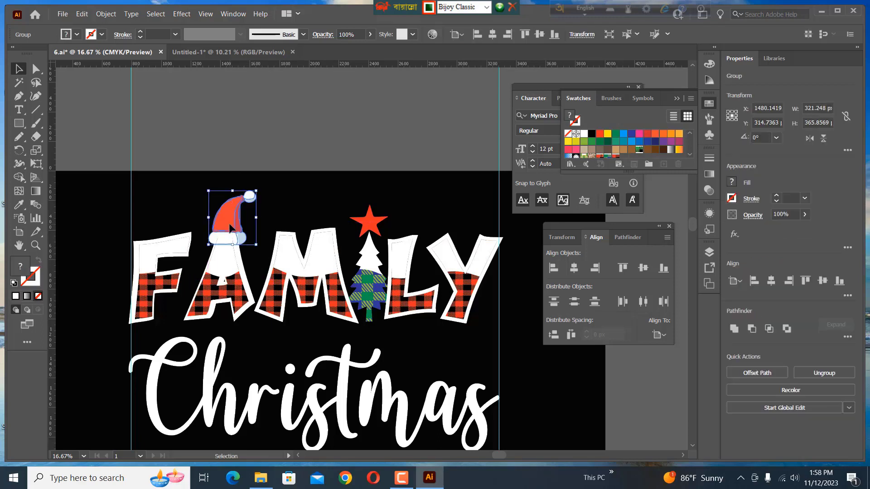
{"action": "right_click", "coordinate": [230, 226]}
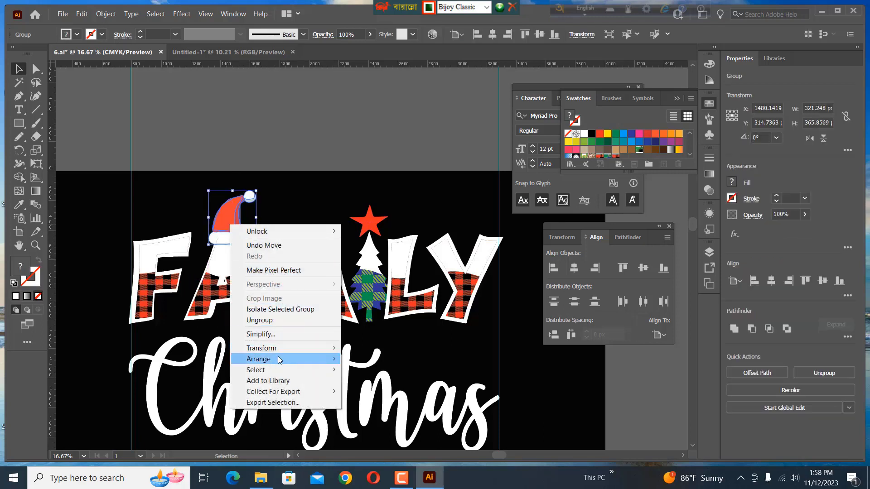
{"action": "mouse_move", "coordinate": [277, 358]}
{"action": "left_click", "coordinate": [366, 359]}
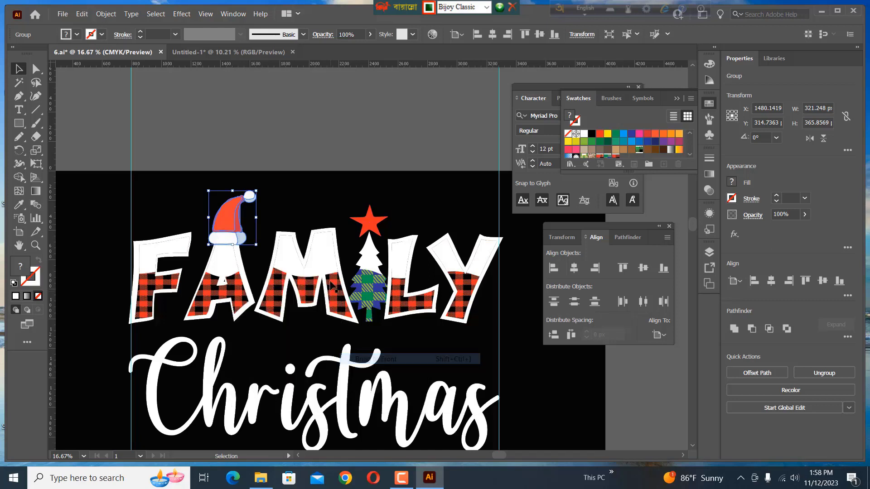
{"action": "left_click", "coordinate": [260, 338]}
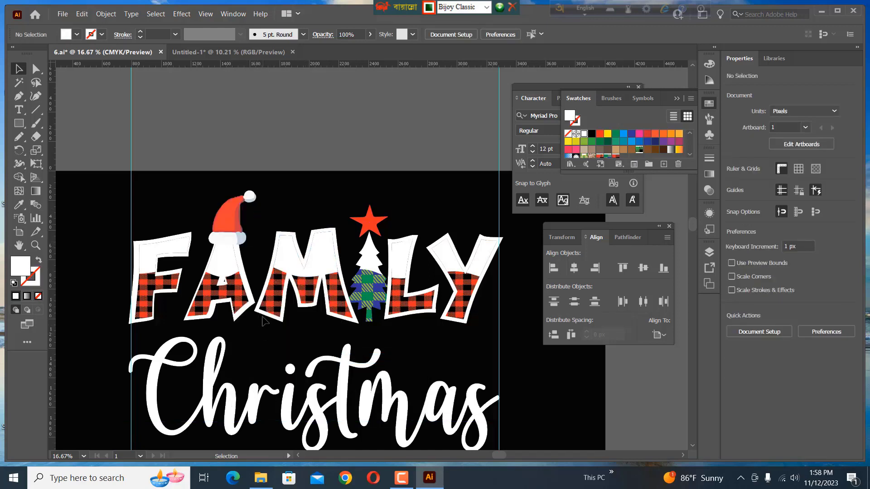
Expand the Christmas text into shapes with the Object and Fill options enabled
{"action": "left_click", "coordinate": [18, 245]}
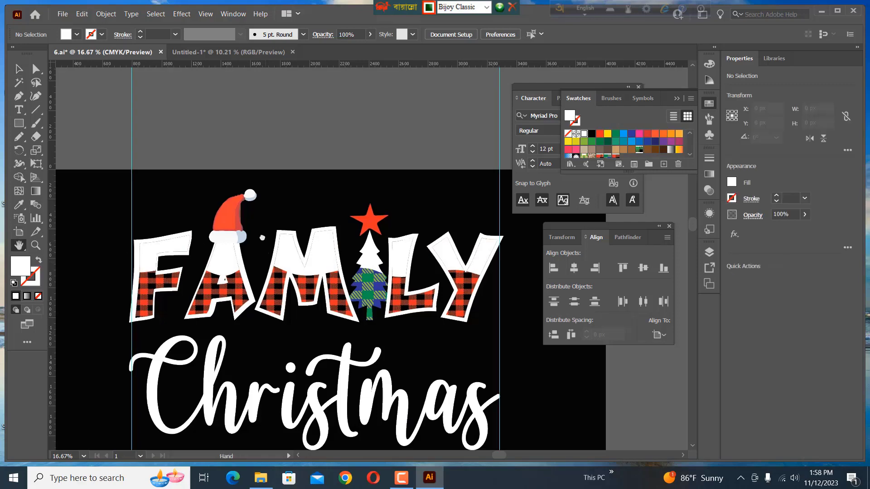
{"action": "left_click_drag", "start_coordinate": [264, 262], "coordinate": [246, 131]}
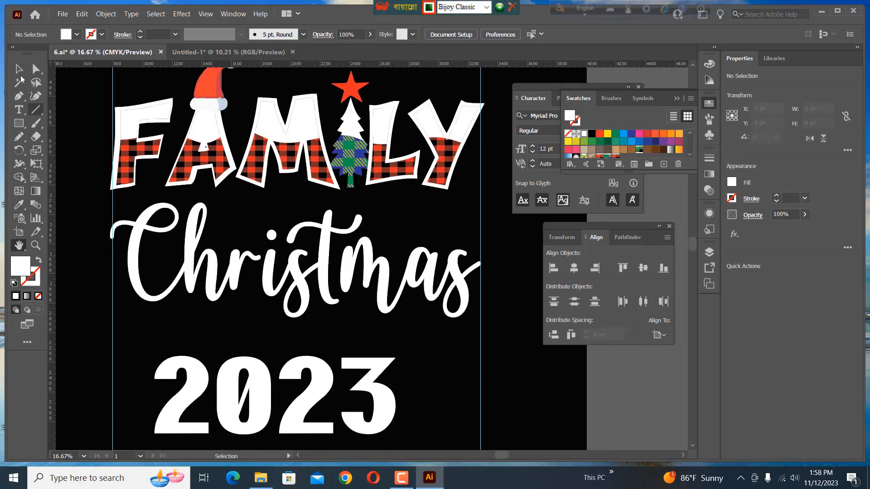
{"action": "left_click", "coordinate": [19, 69]}
{"action": "left_click", "coordinate": [187, 277]}
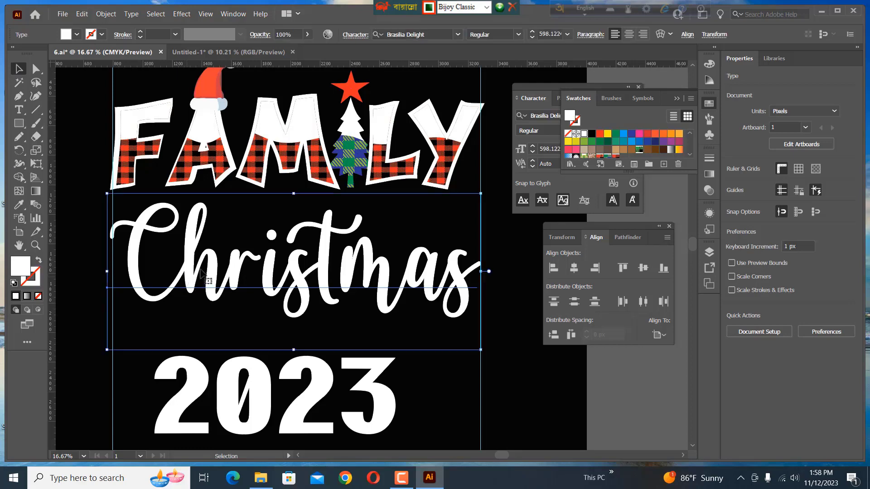
{"action": "left_click", "coordinate": [107, 14]}
{"action": "left_click", "coordinate": [127, 130]}
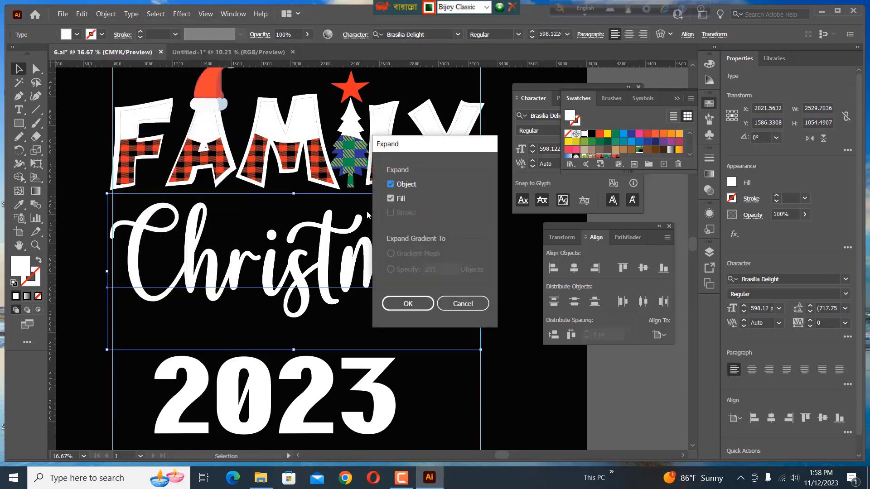
{"action": "left_click", "coordinate": [393, 303]}
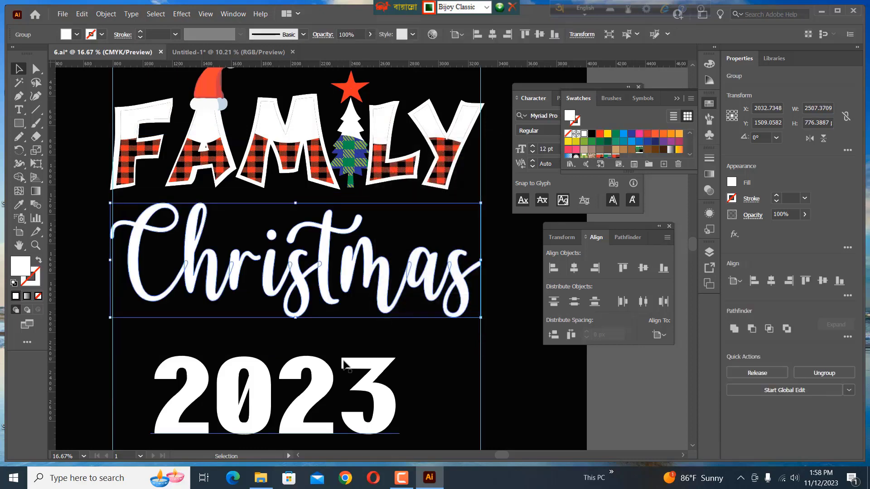
Apply Expand Appearance to the 2023 text and move it up to sit centred closely beneath Christmas
{"action": "left_click", "coordinate": [330, 386]}
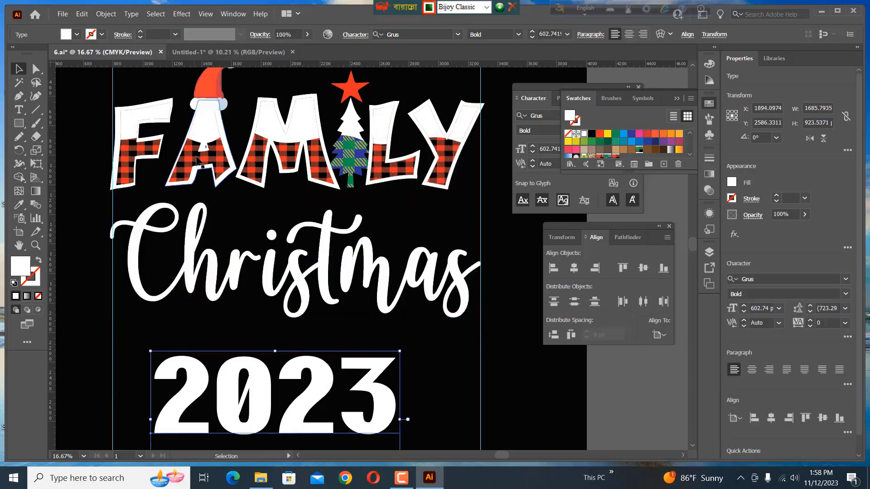
{"action": "left_click", "coordinate": [113, 14]}
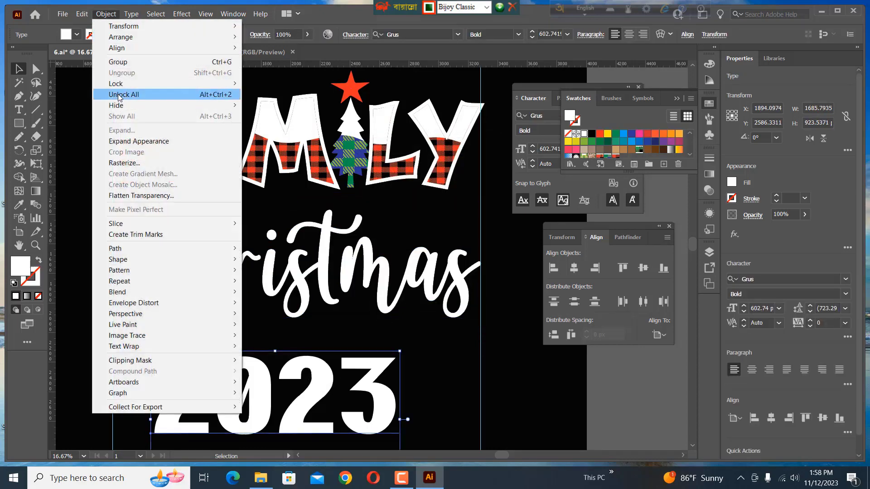
{"action": "left_click", "coordinate": [138, 141]}
{"action": "left_click_drag", "start_coordinate": [296, 379], "coordinate": [315, 353]}
Ungroup the expanded letters of the word Christmas
{"action": "left_click", "coordinate": [293, 295]}
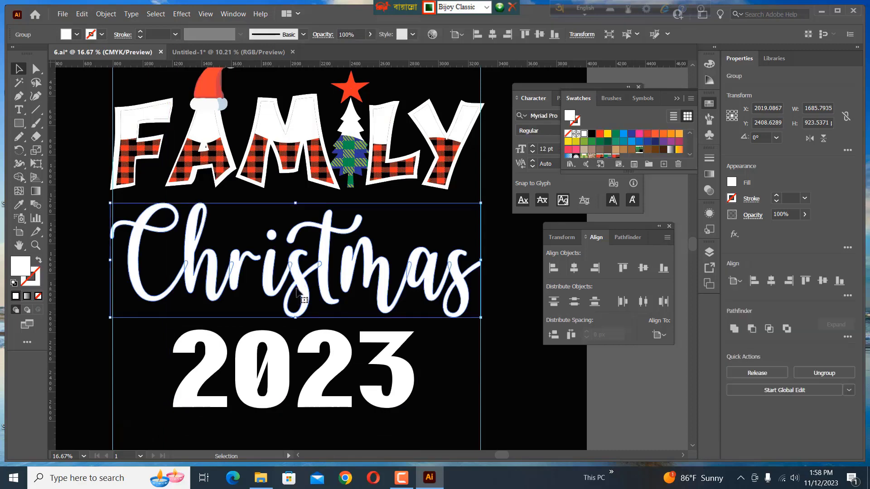
{"action": "right_click", "coordinate": [296, 299]}
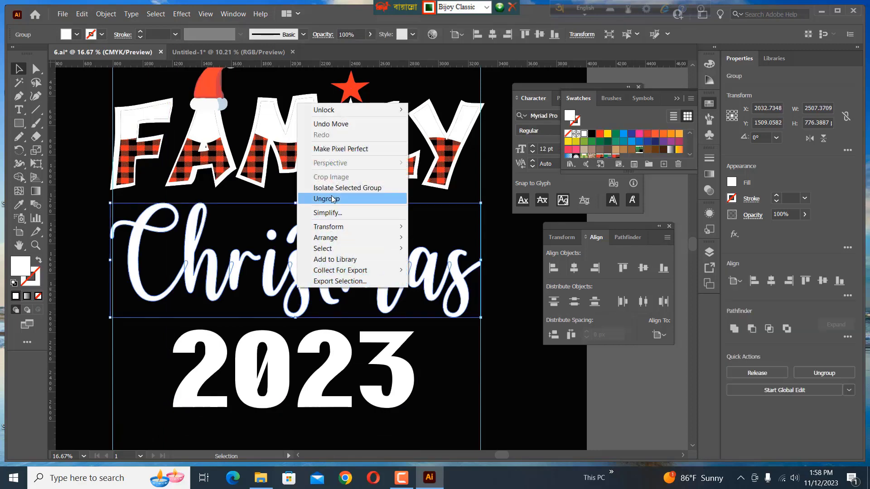
{"action": "left_click", "coordinate": [330, 200]}
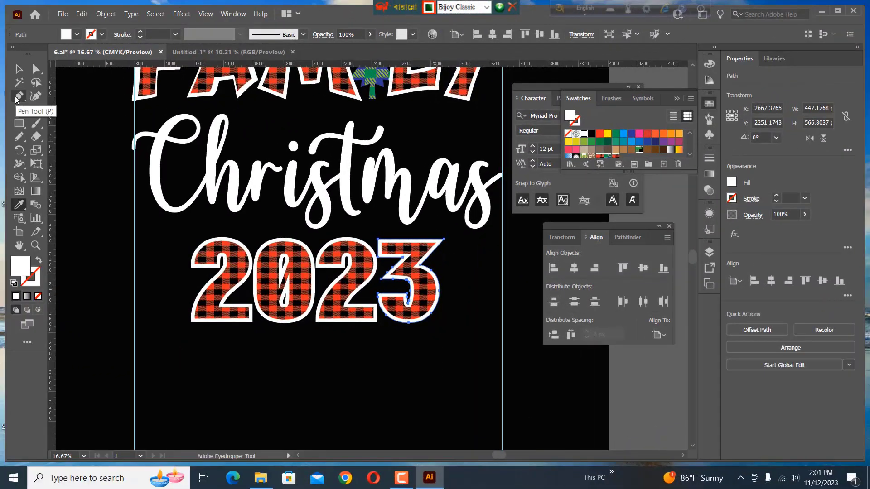
Draw a shallow downward-bowed curve with the Pen tool below the left half of 2023, without a fill
{"action": "left_click", "coordinate": [17, 97]}
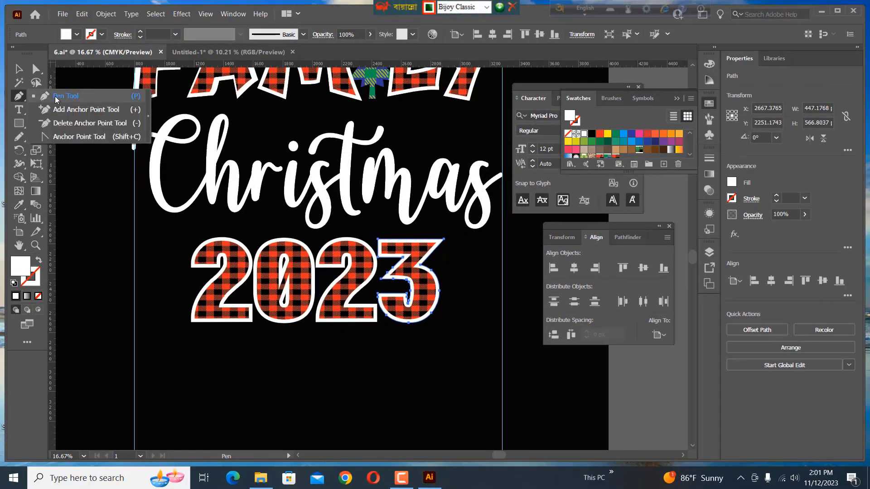
{"action": "left_click", "coordinate": [55, 96]}
{"action": "left_click", "coordinate": [154, 375]}
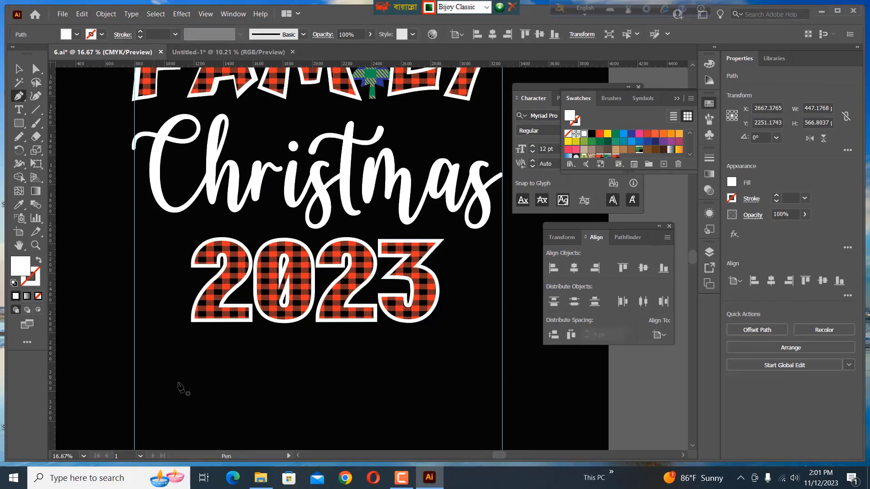
{"action": "left_click", "coordinate": [277, 375]}
{"action": "left_click_drag", "start_coordinate": [276, 376], "coordinate": [350, 332]}
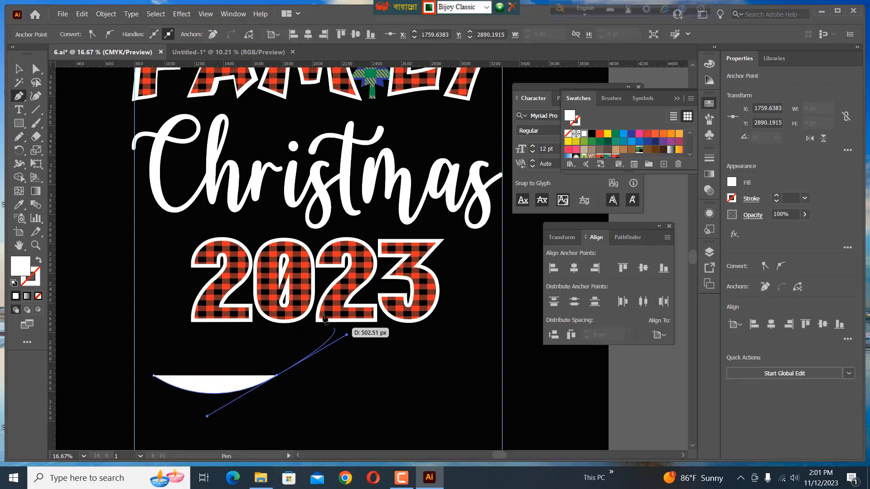
{"action": "left_click", "coordinate": [19, 69]}
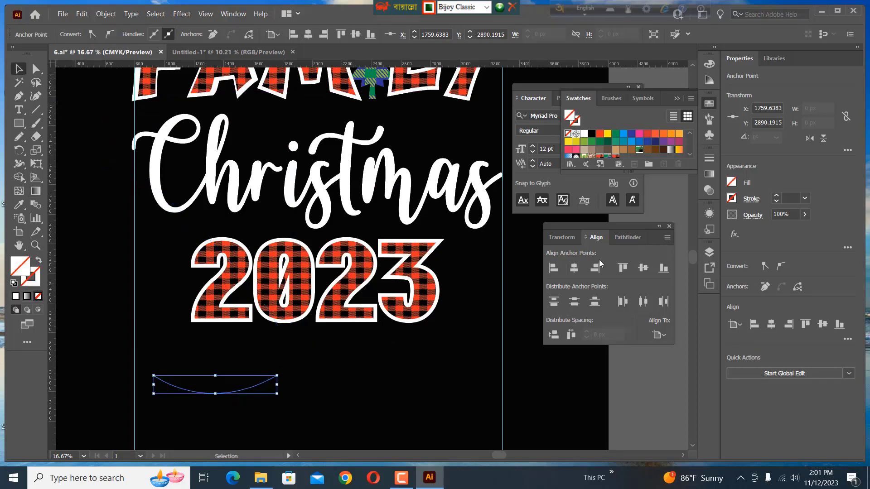
Give the curve below 2023 a white stroke with a weight of 9 pt
{"action": "left_click", "coordinate": [776, 197]}
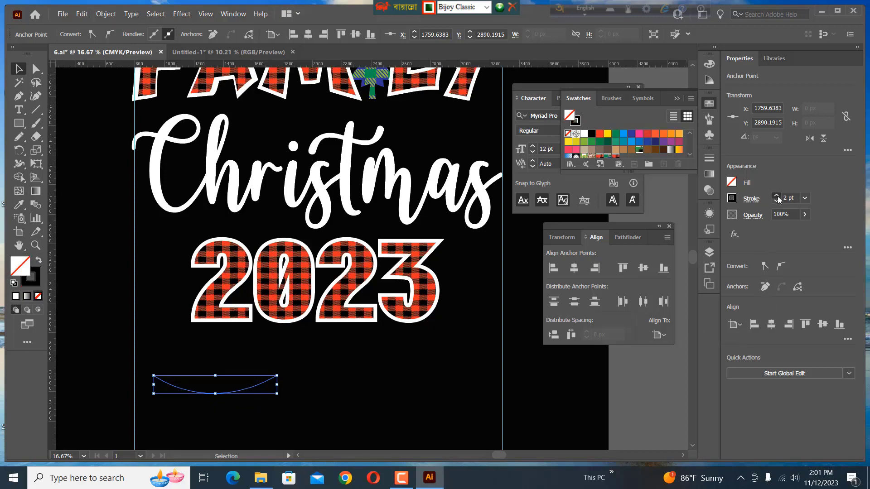
{"action": "left_click", "coordinate": [735, 200]}
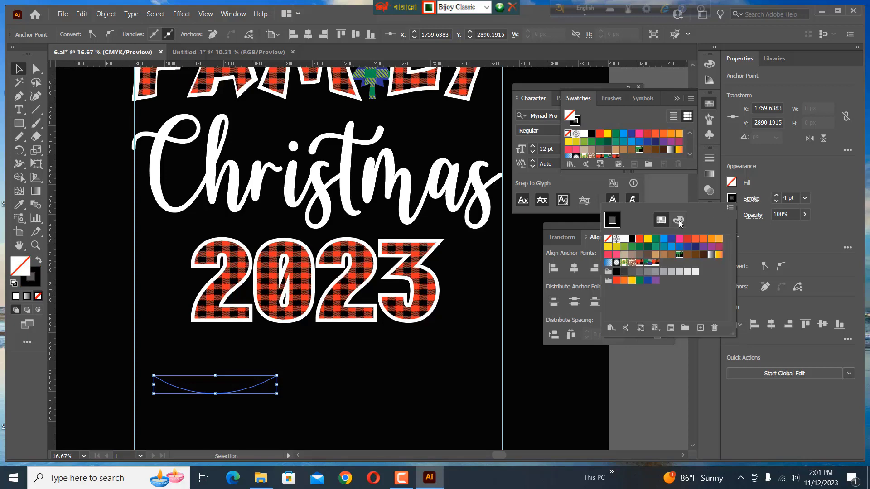
{"action": "left_click", "coordinate": [623, 239]}
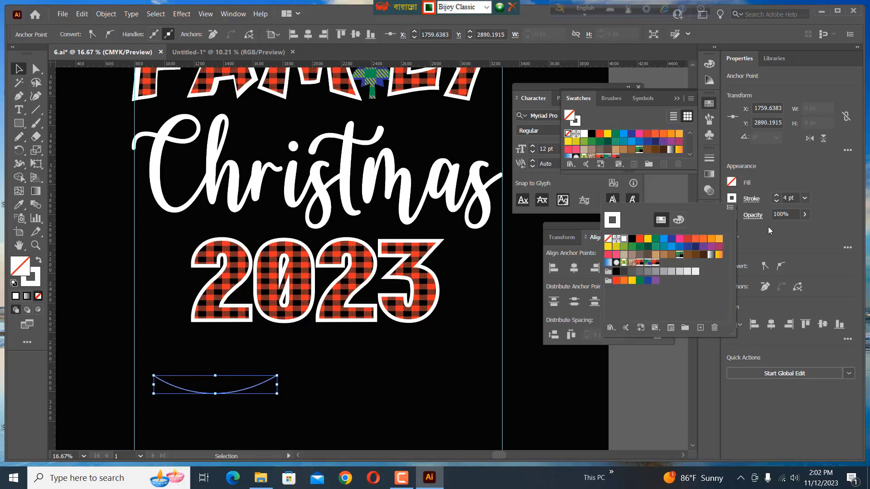
{"action": "left_click", "coordinate": [776, 196]}
{"action": "left_click", "coordinate": [776, 196]}
{"action": "left_click", "coordinate": [776, 196]}
{"action": "left_click", "coordinate": [776, 197]}
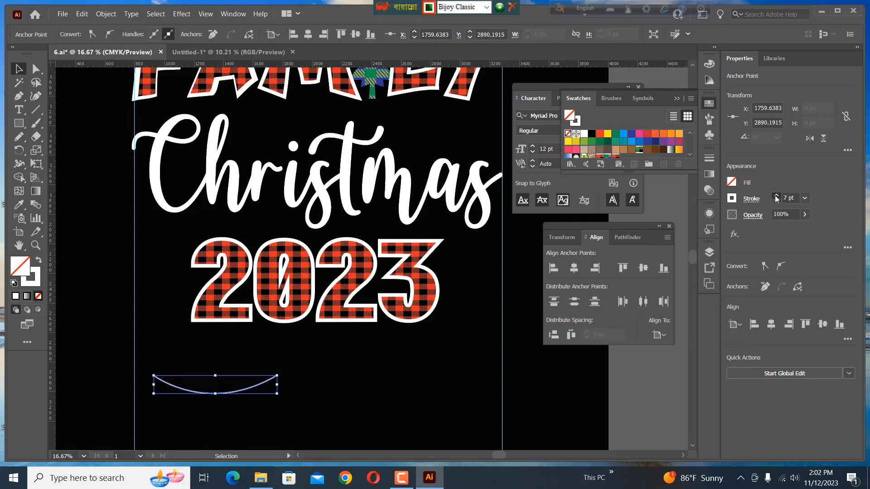
{"action": "left_click", "coordinate": [776, 196]}
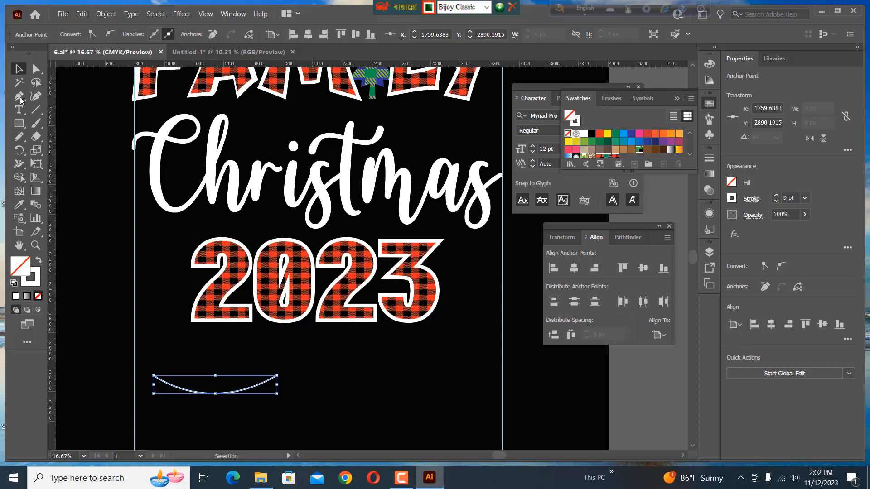
{"action": "left_click", "coordinate": [316, 392]}
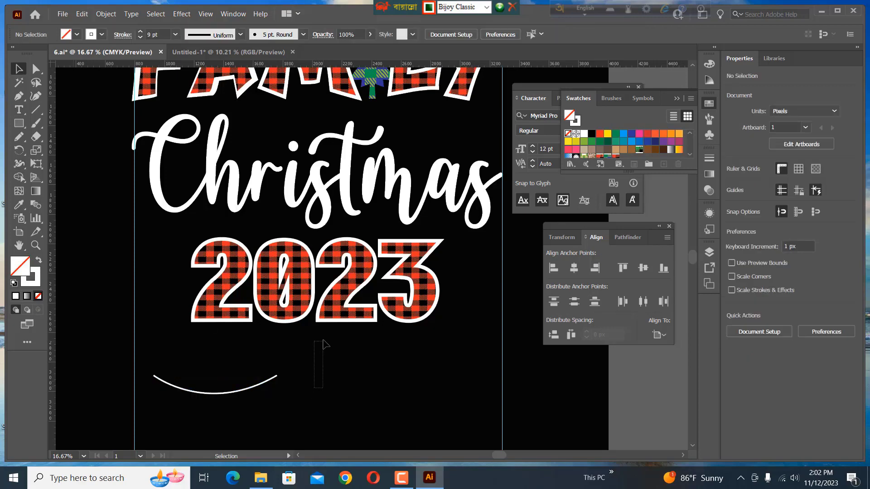
Draw a vertical line about 779 px long crossing the curve near its left end with the Line Segment tool
{"action": "left_click", "coordinate": [18, 245]}
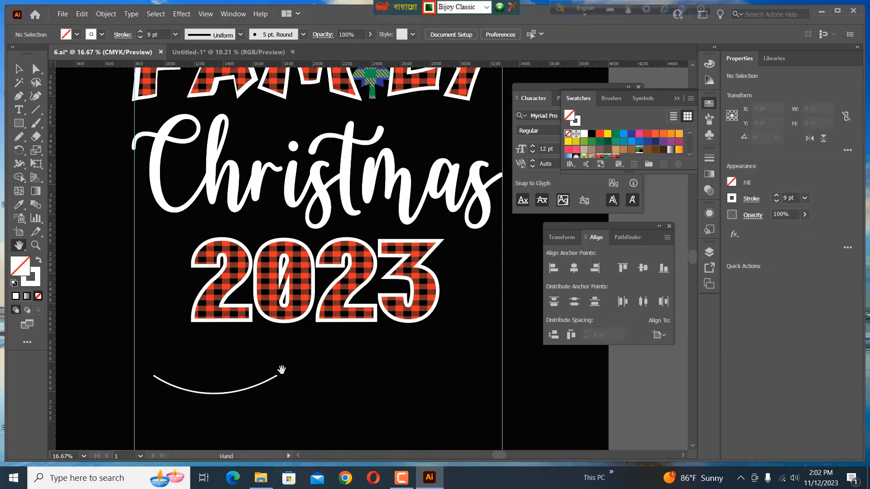
{"action": "left_click_drag", "start_coordinate": [282, 368], "coordinate": [531, 301]}
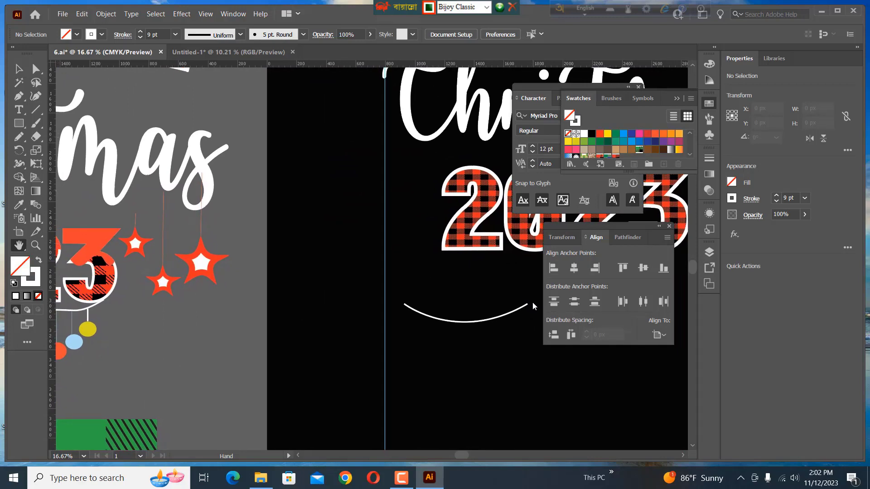
{"action": "left_click", "coordinate": [19, 69]}
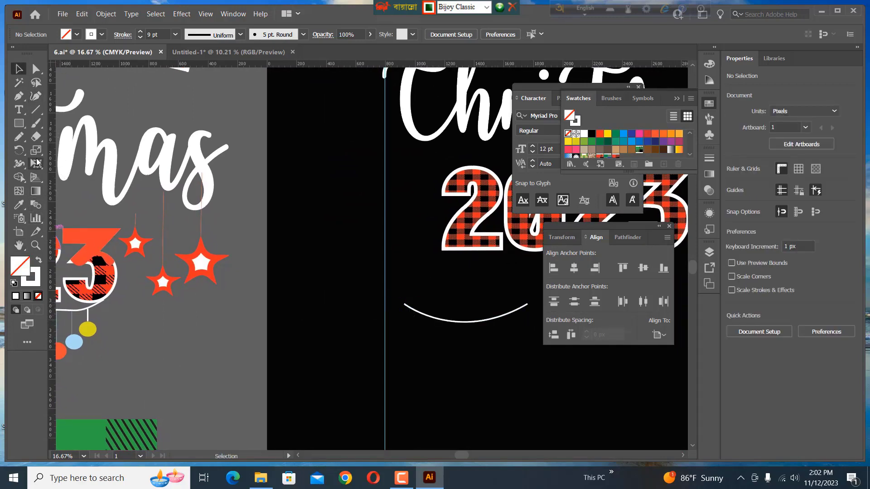
{"action": "left_click_drag", "start_coordinate": [37, 113], "coordinate": [68, 111]}
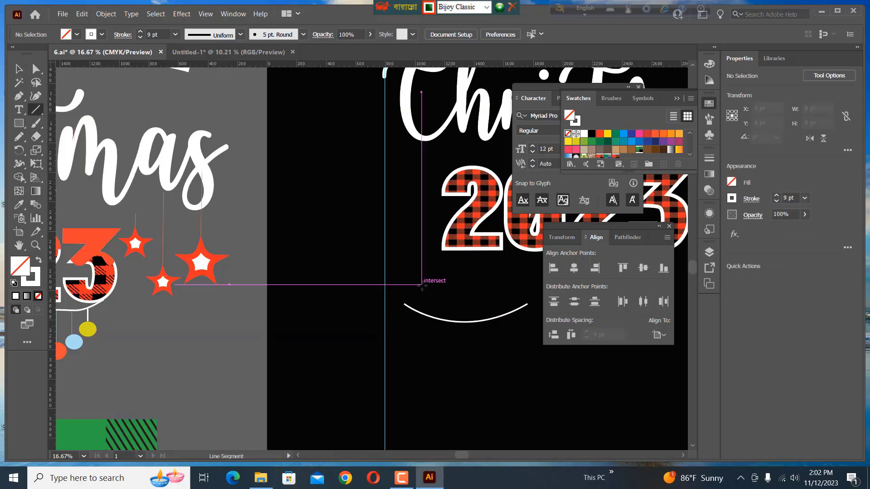
{"action": "left_click_drag", "start_coordinate": [422, 284], "coordinate": [422, 398]}
{"action": "key", "text": "v"}
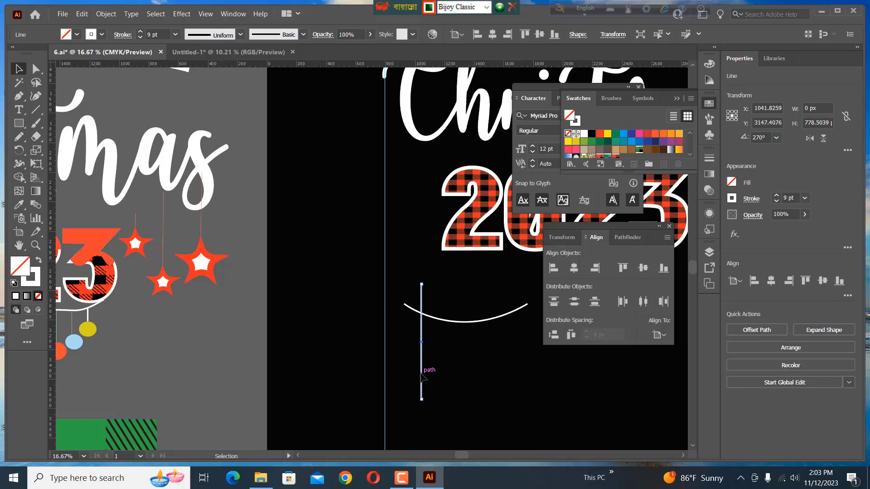
Copy the vertical line about 102 px to the right and repeat the copy until there are five evenly spaced lines
{"action": "left_click_drag", "start_coordinate": [422, 376], "coordinate": [438, 375]}
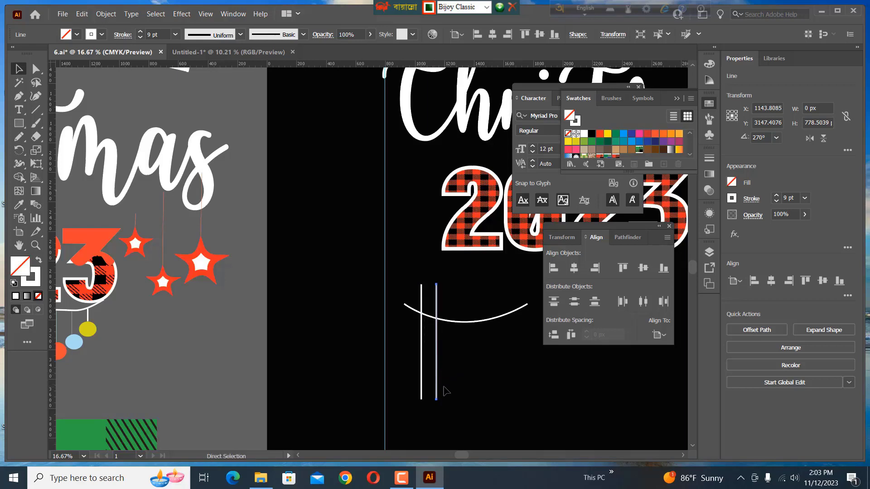
{"action": "key", "text": "ctrl+d"}
{"action": "key", "text": "ctrl+d"}
{"action": "key", "text": "ctrl+d"}
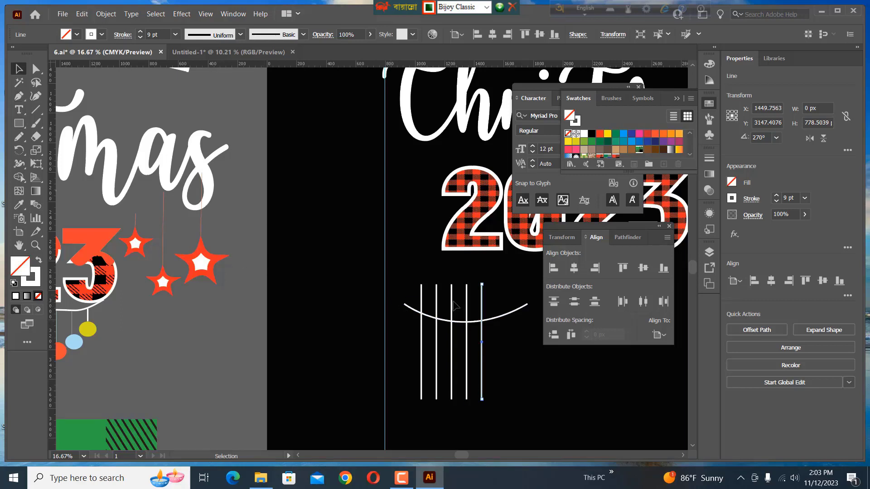
Scale the five vertical lines together to about 469 px wide by 895 px tall, centred on the curve, and keep them selected
{"action": "left_click_drag", "start_coordinate": [408, 374], "coordinate": [503, 388]}
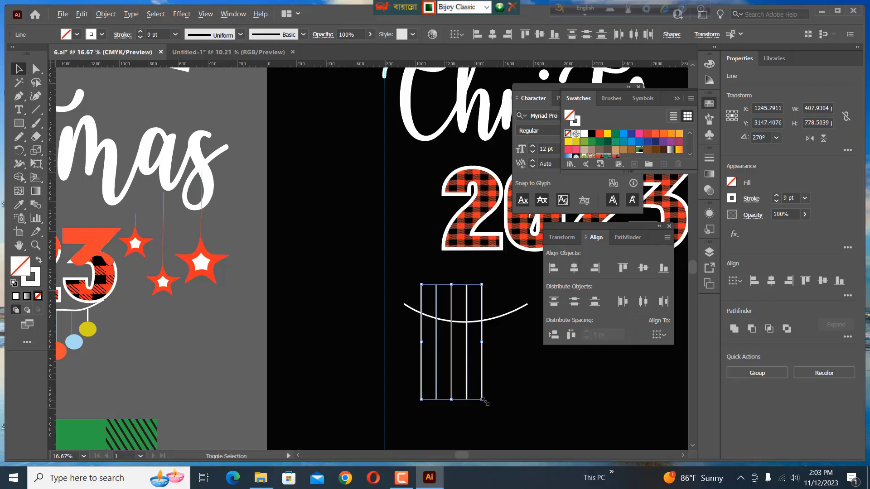
{"action": "left_click_drag", "start_coordinate": [482, 400], "coordinate": [508, 410]}
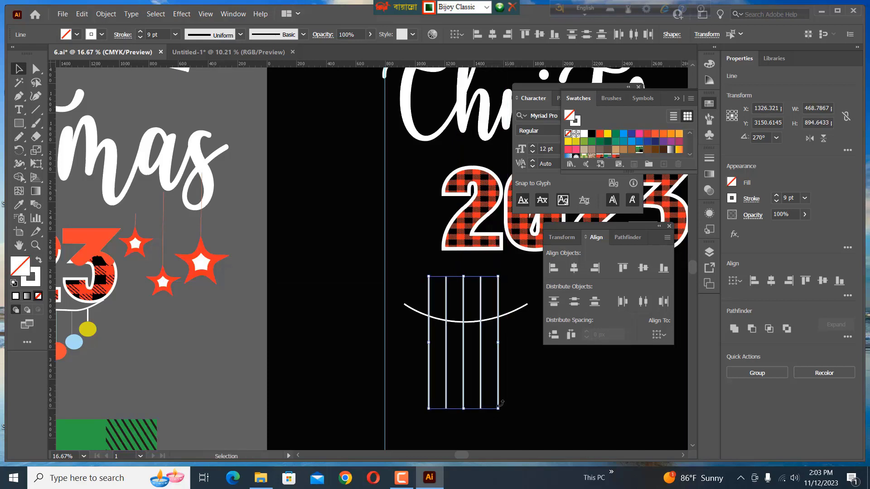
{"action": "left_click", "coordinate": [525, 395]}
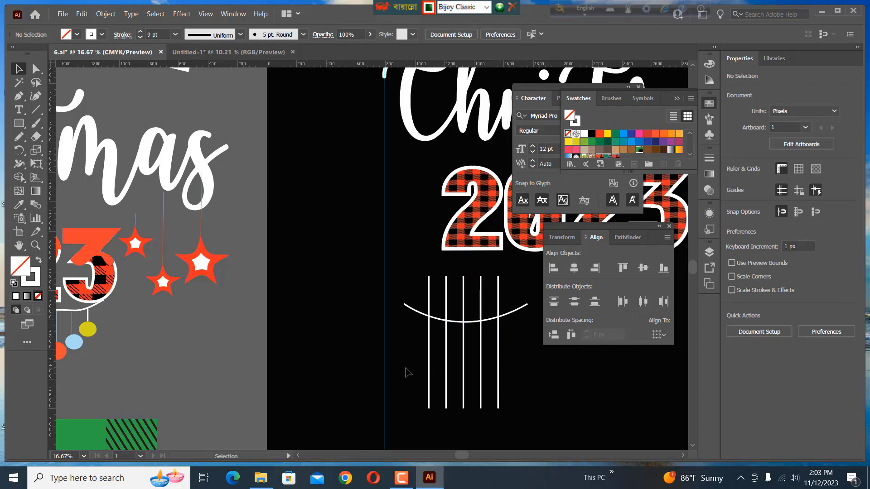
{"action": "left_click_drag", "start_coordinate": [407, 371], "coordinate": [510, 405]}
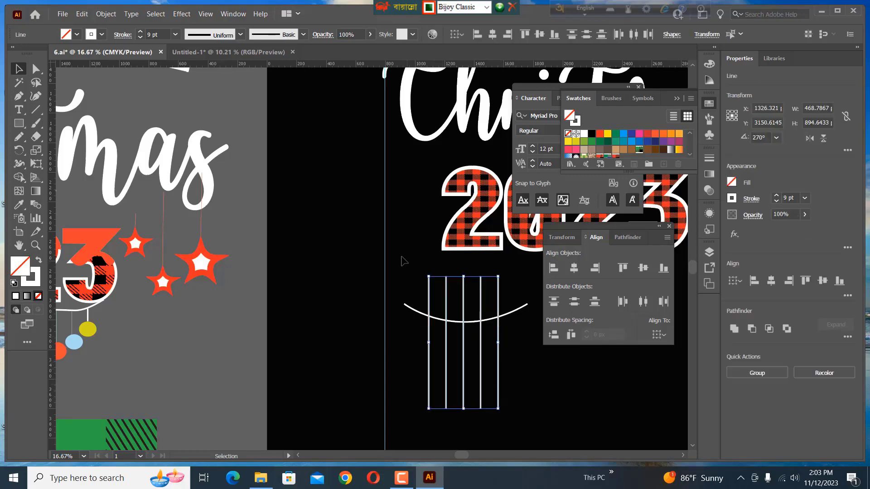
Expand the fill and stroke of the five vertical lines into shapes
{"action": "left_click", "coordinate": [110, 15]}
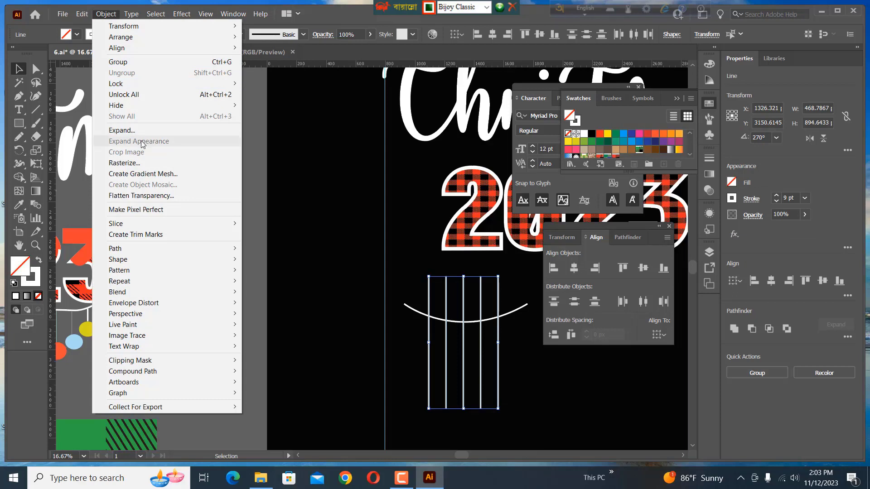
{"action": "left_click", "coordinate": [121, 131]}
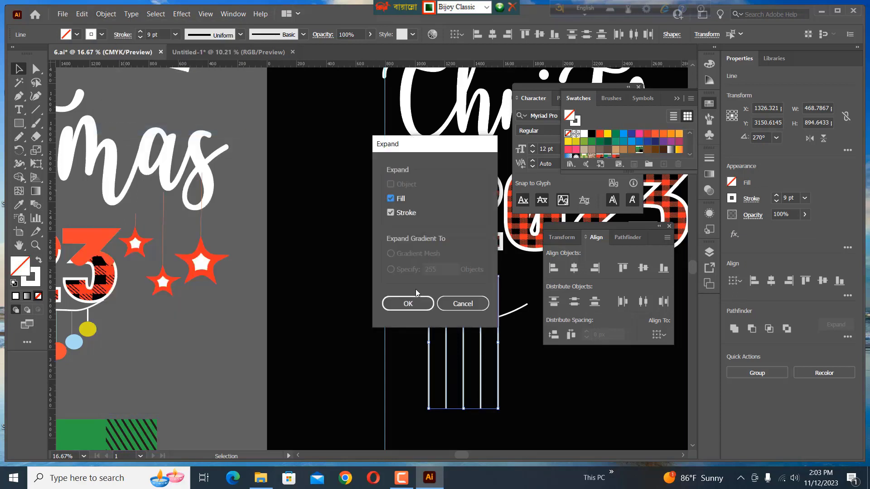
{"action": "left_click", "coordinate": [407, 305]}
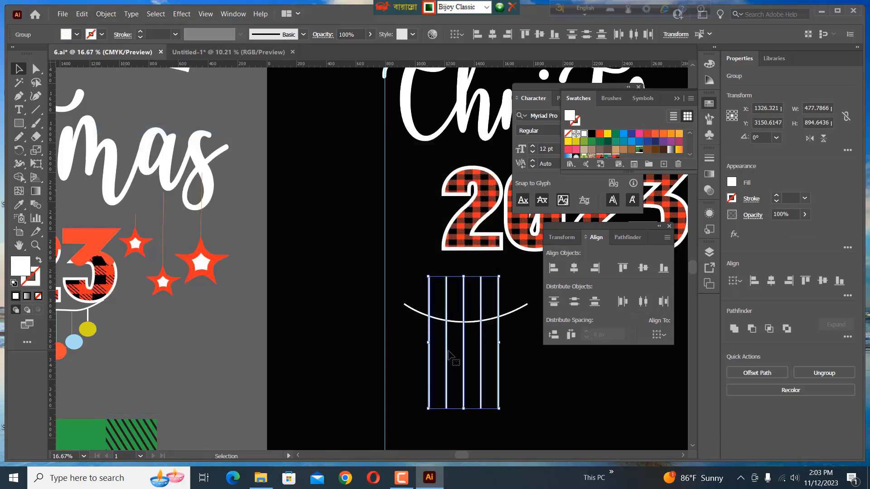
Remove the parts of the five vertical lines that rise above the curve with the Shape Builder tool
{"action": "left_click_drag", "start_coordinate": [409, 274], "coordinate": [500, 408]}
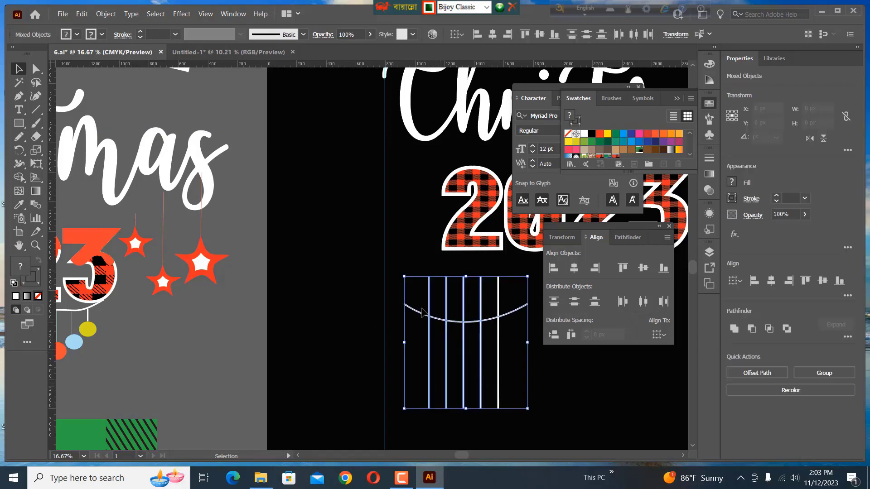
{"action": "left_click", "coordinate": [17, 179]}
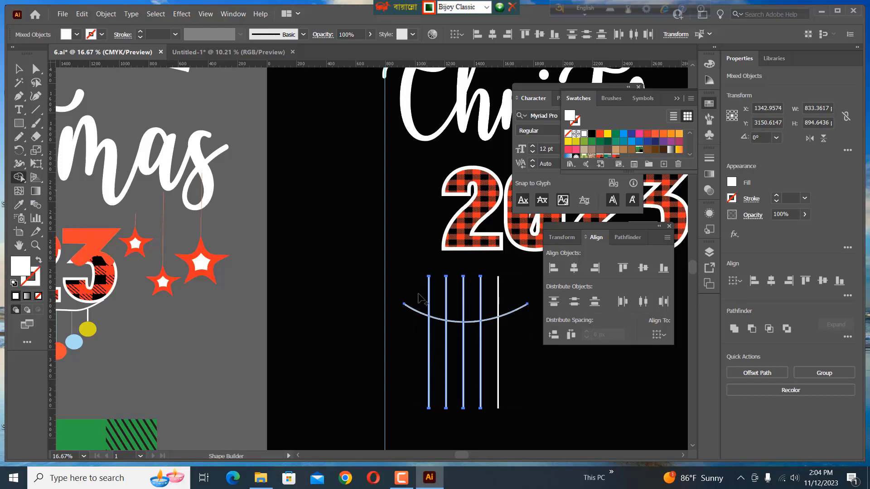
{"action": "left_click_drag", "start_coordinate": [419, 299], "coordinate": [500, 304]}
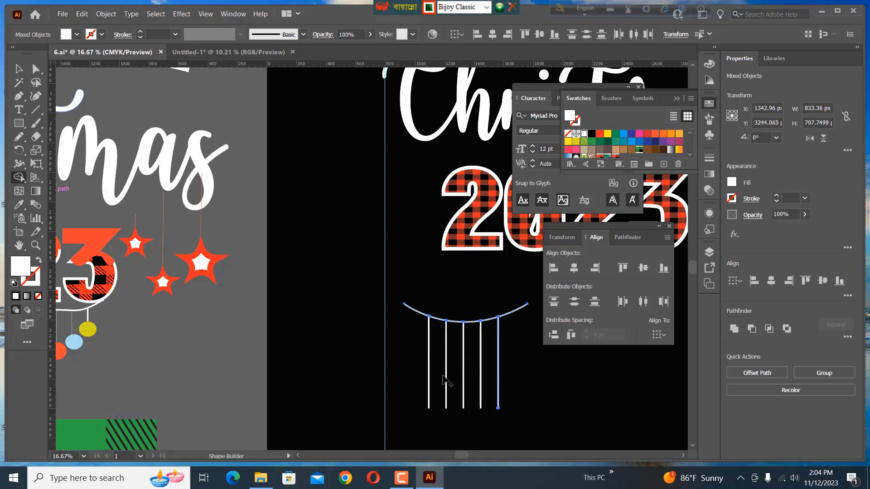
{"action": "left_click", "coordinate": [18, 69]}
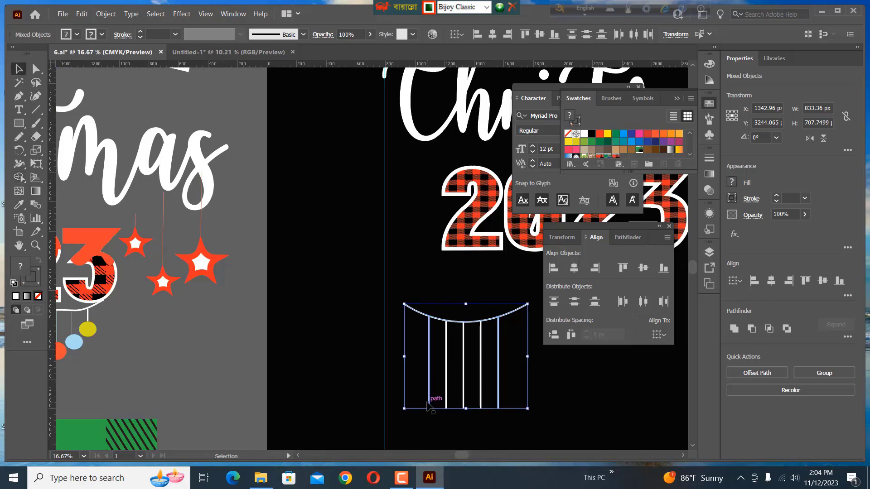
{"action": "left_click", "coordinate": [140, 366]}
Shorten the second and fourth hanging lines to about 304 px tall, and trim the middle line so it ends somewhat lower than them
{"action": "key", "text": "h"}
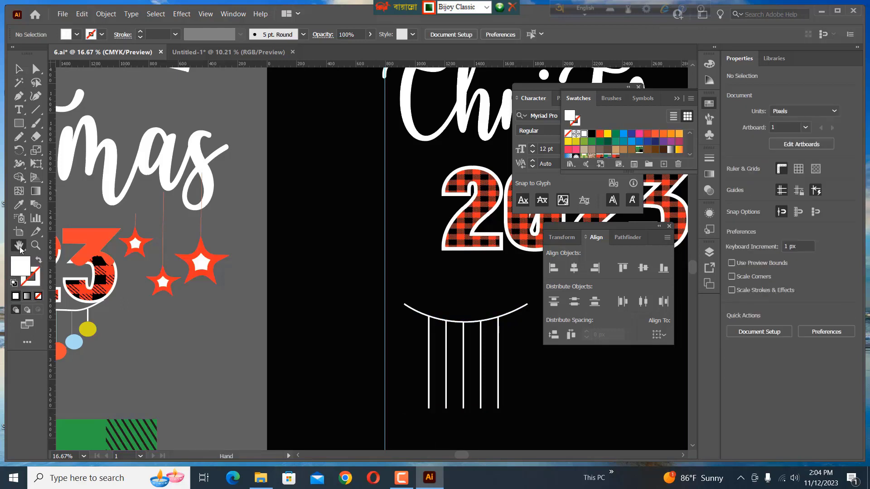
{"action": "left_click_drag", "start_coordinate": [114, 329], "coordinate": [139, 321]}
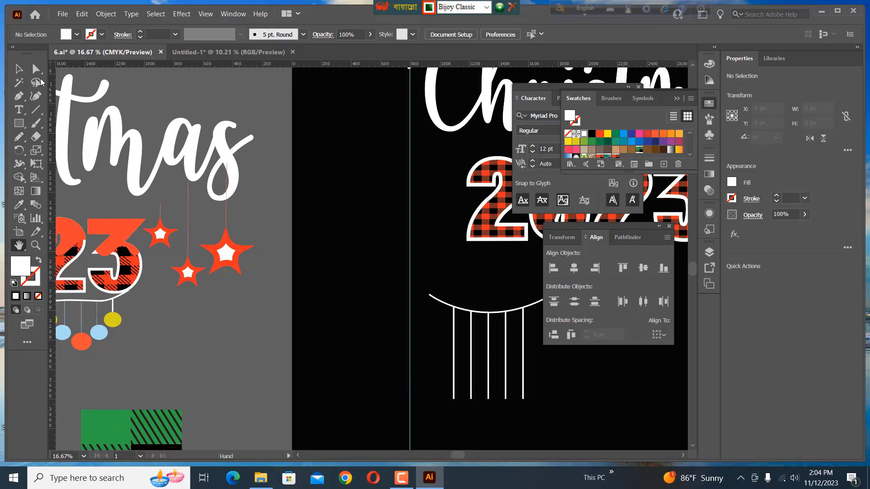
{"action": "left_click", "coordinate": [18, 69]}
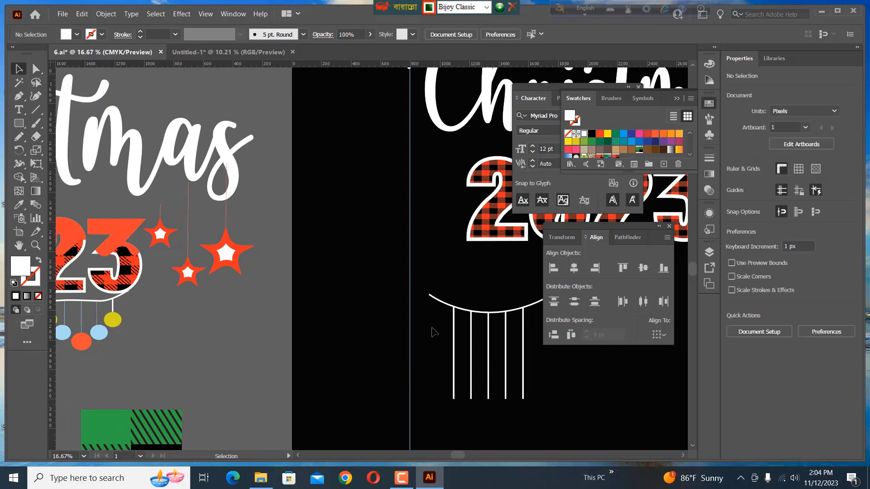
{"action": "left_click", "coordinate": [471, 388]}
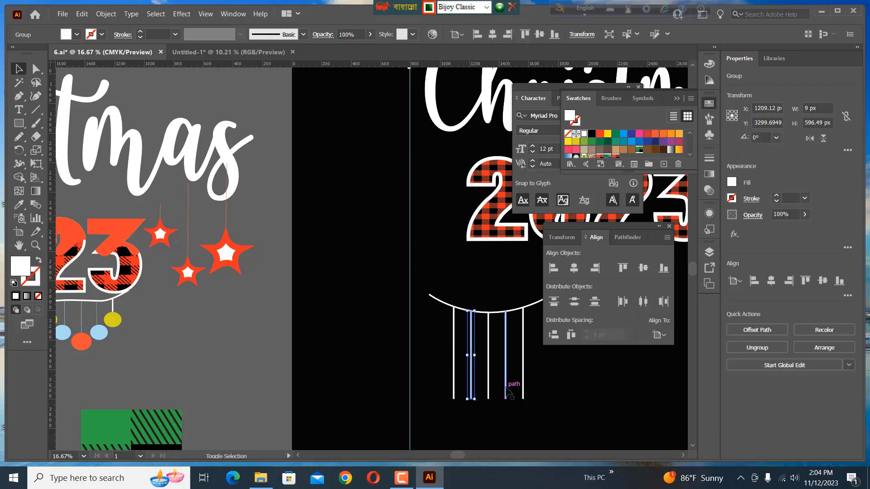
{"action": "left_click", "coordinate": [505, 390], "text": "shift"}
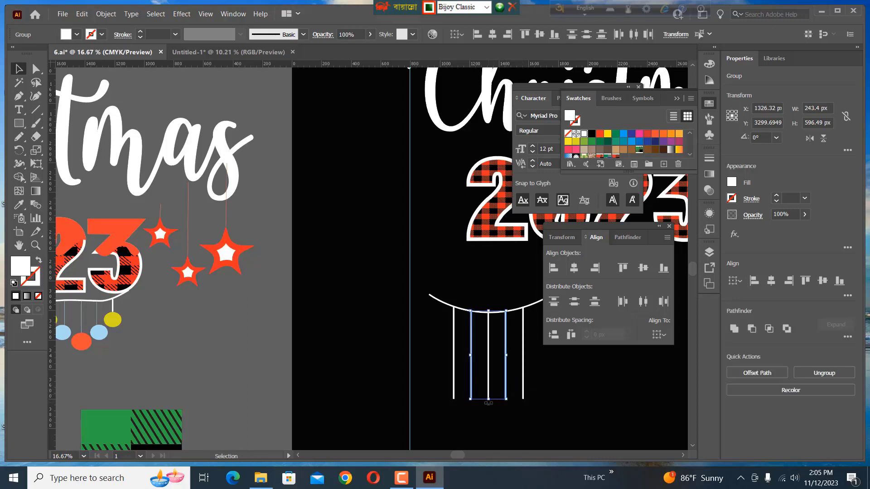
{"action": "left_click_drag", "start_coordinate": [490, 400], "coordinate": [495, 355]}
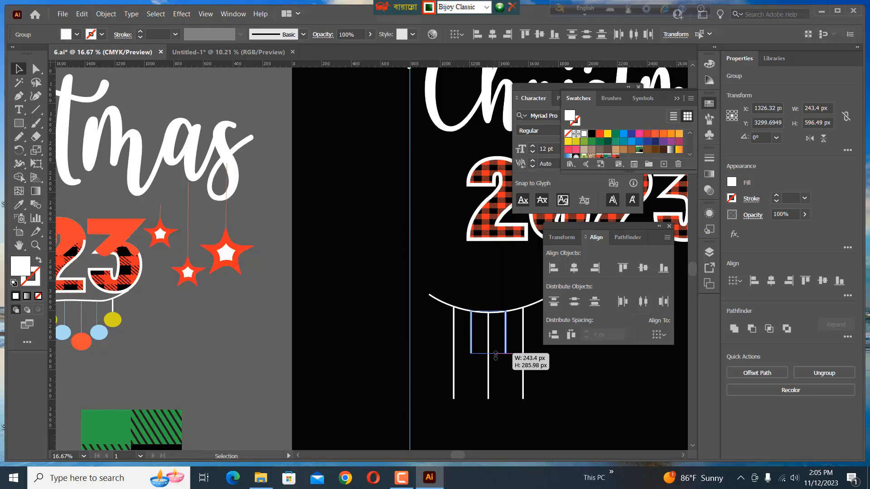
{"action": "left_click_drag", "start_coordinate": [496, 356], "coordinate": [496, 356]}
{"action": "left_click", "coordinate": [489, 398]}
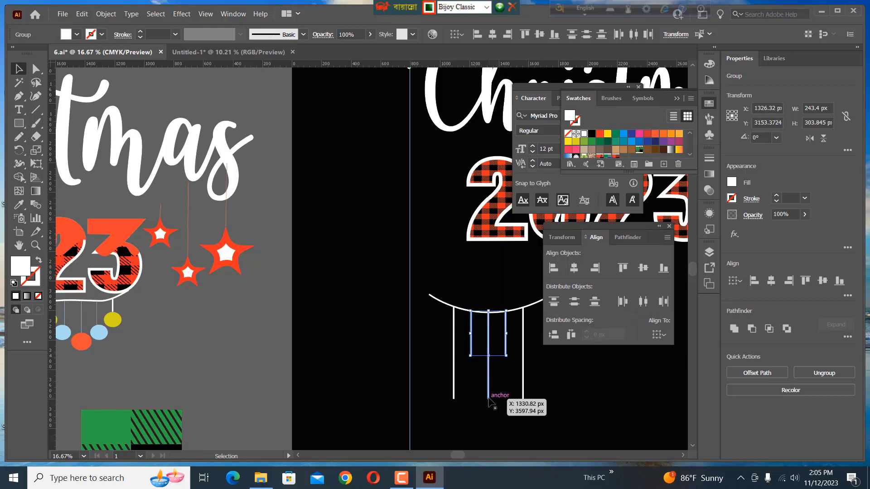
{"action": "left_click_drag", "start_coordinate": [489, 398], "coordinate": [491, 375]}
Shorten the two outermost hanging lines from below so they end higher than the second and fourth lines
{"action": "left_click", "coordinate": [453, 390]}
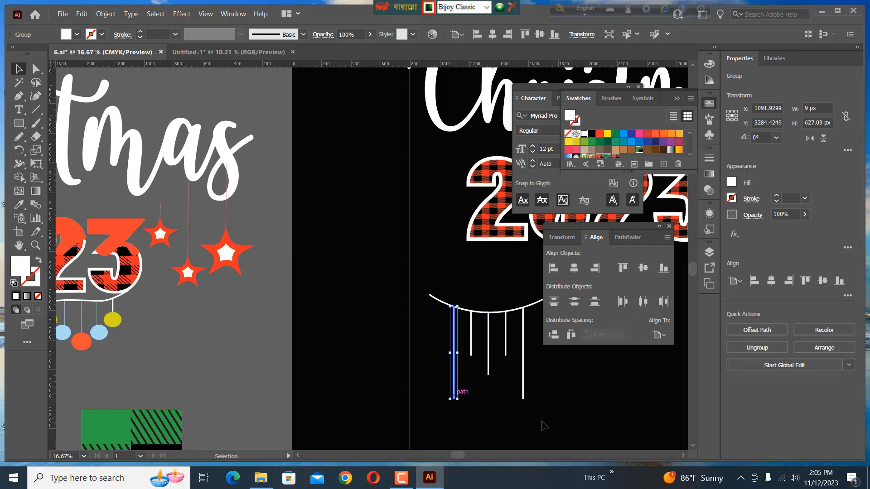
{"action": "left_click", "coordinate": [523, 390], "text": "shift"}
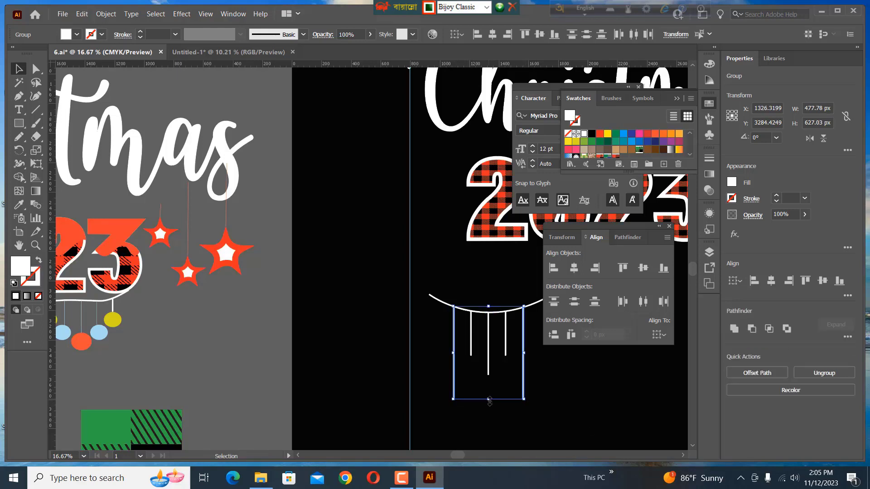
{"action": "left_click_drag", "start_coordinate": [489, 400], "coordinate": [498, 336]}
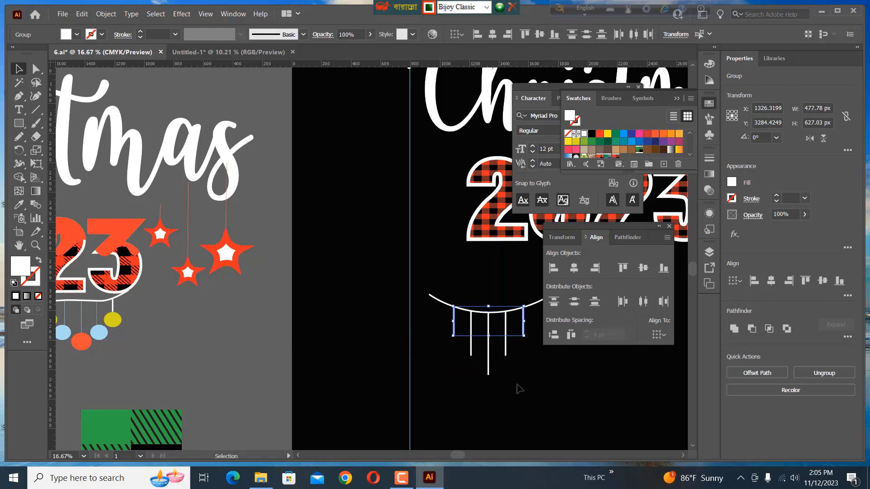
{"action": "left_click", "coordinate": [365, 353]}
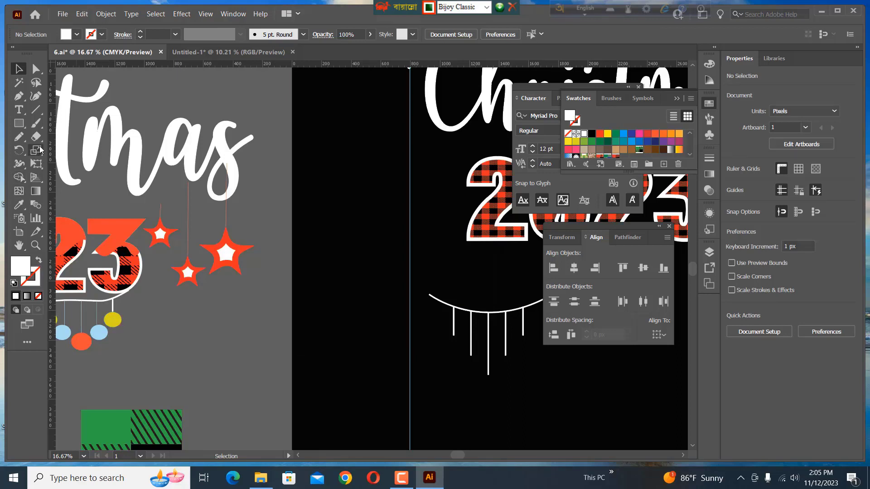
Draw a white circle about 140 px in diameter at the end of the first hanging line and copy it to the other four
{"action": "left_click", "coordinate": [26, 128]}
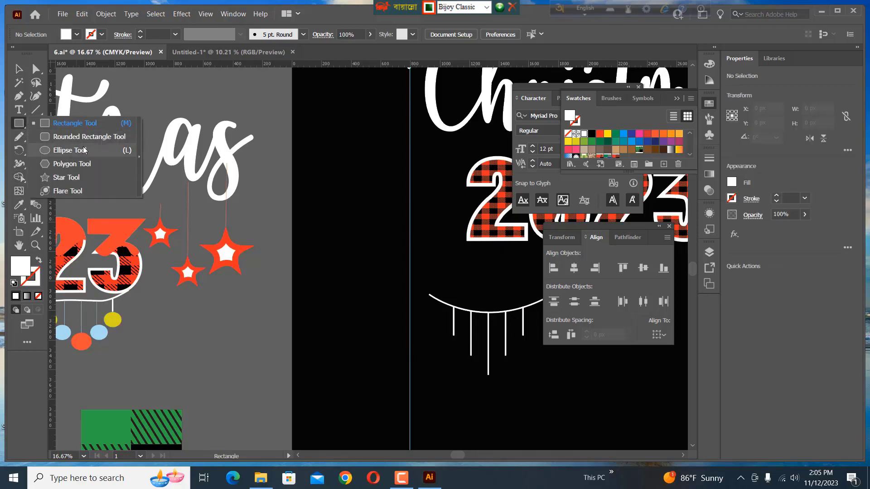
{"action": "left_click", "coordinate": [70, 150]}
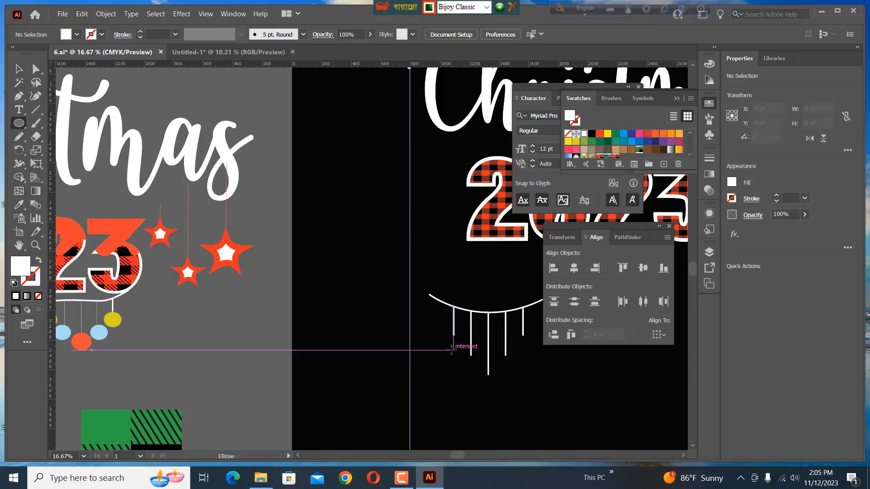
{"action": "left_click_drag", "start_coordinate": [452, 348], "coordinate": [457, 337]}
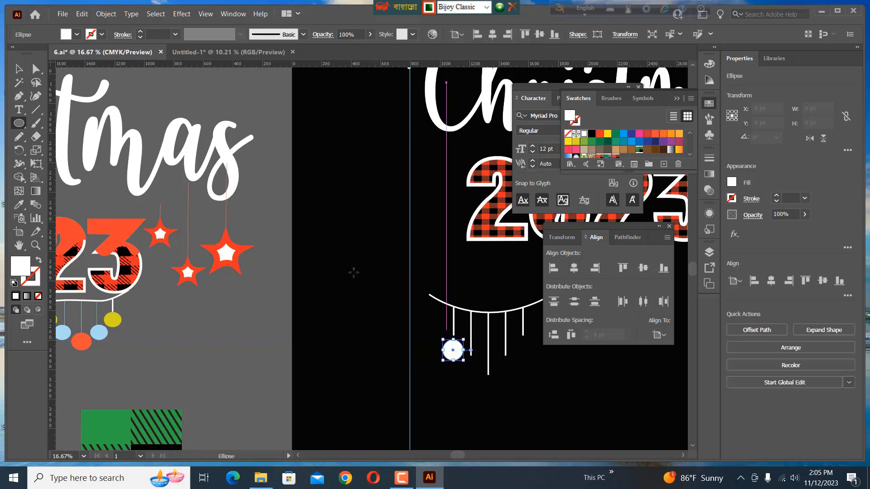
{"action": "key", "text": "v"}
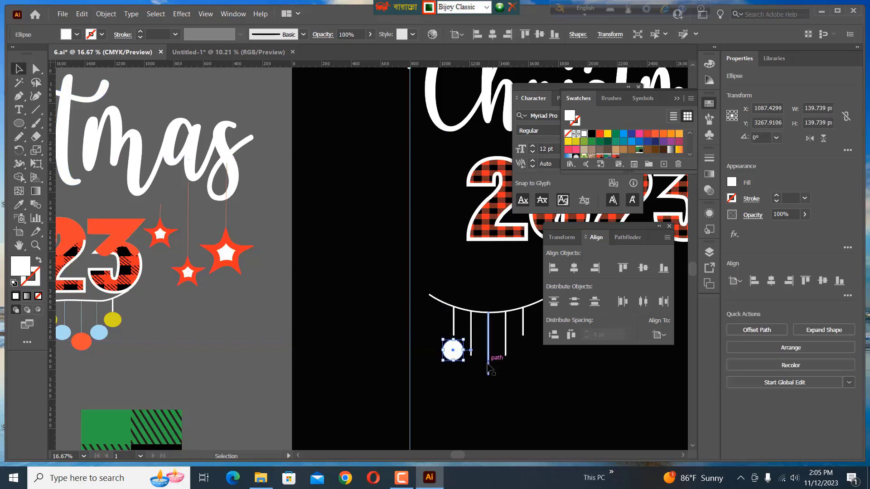
{"action": "left_click_drag", "start_coordinate": [451, 358], "coordinate": [451, 352]}
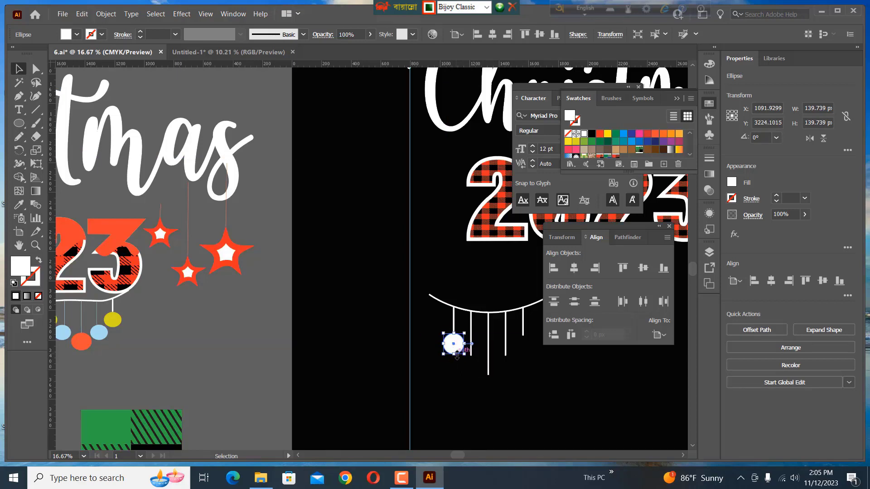
{"action": "left_click_drag", "start_coordinate": [458, 353], "coordinate": [529, 346]}
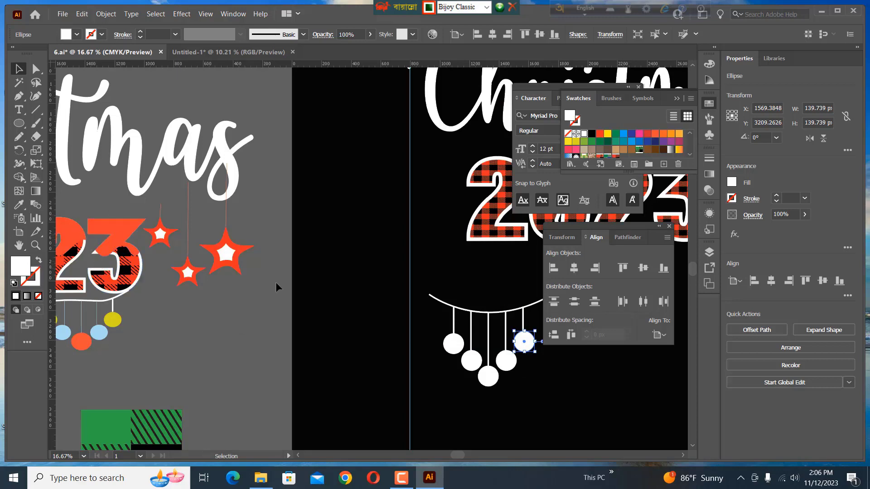
Colour the fifth circle yellow and the fourth light blue by sampling the matching ornaments of the reference design with the Eyedropper
{"action": "key", "text": "i"}
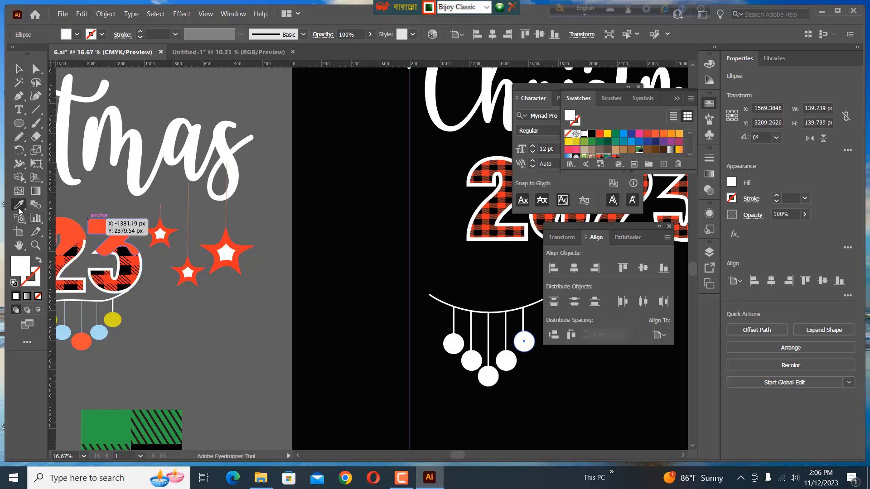
{"action": "left_click", "coordinate": [113, 324]}
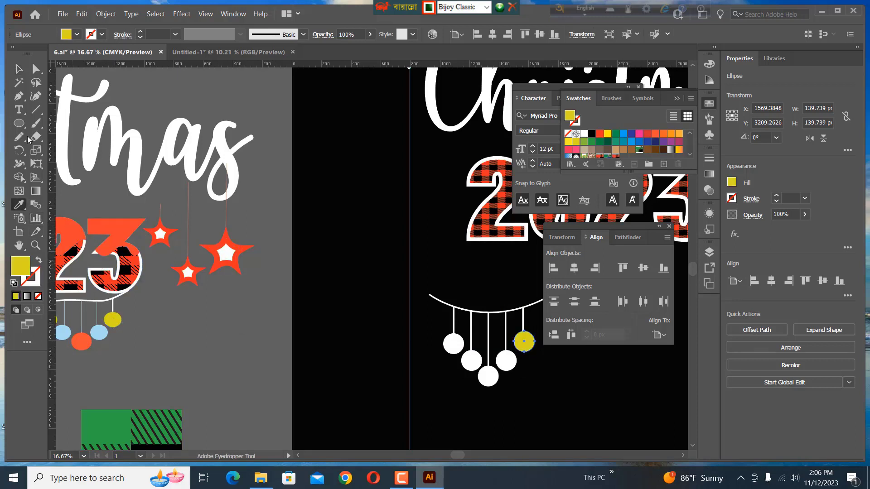
{"action": "left_click", "coordinate": [20, 70]}
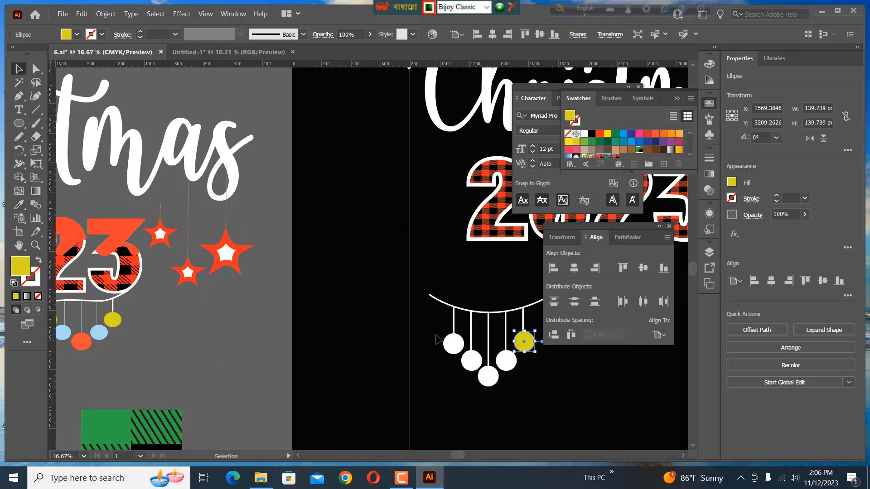
{"action": "left_click", "coordinate": [505, 361]}
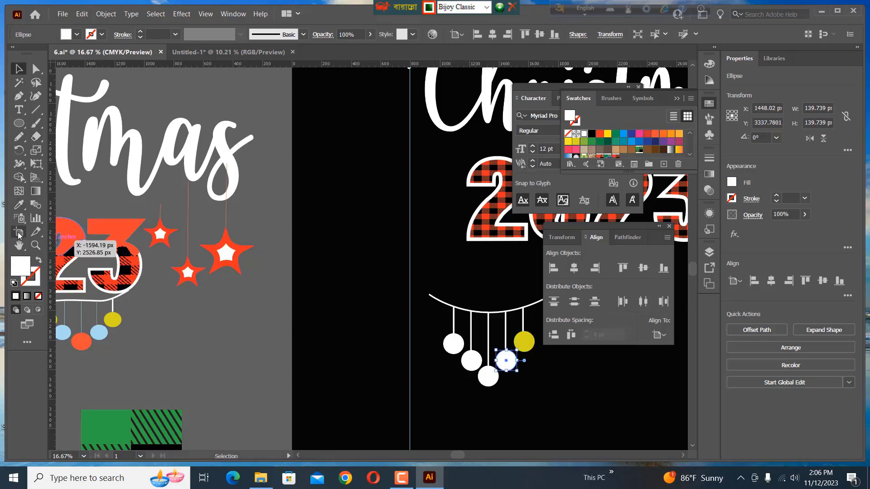
{"action": "key", "text": "i"}
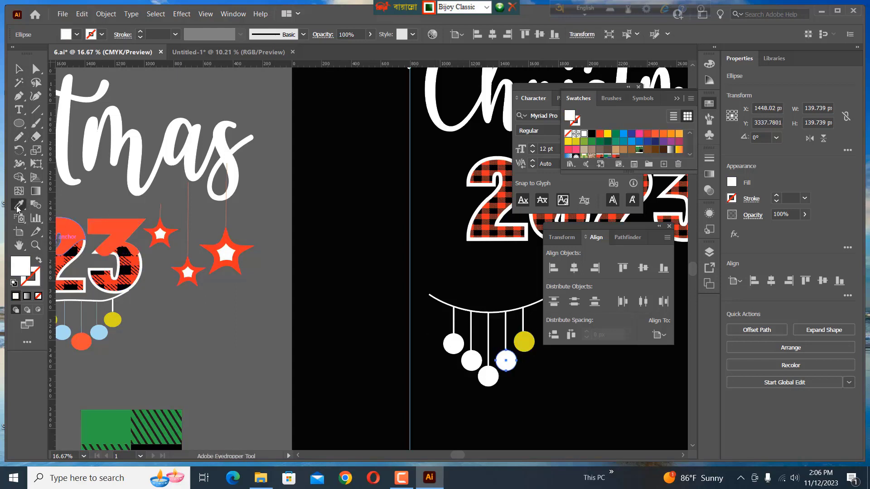
{"action": "left_click", "coordinate": [99, 332]}
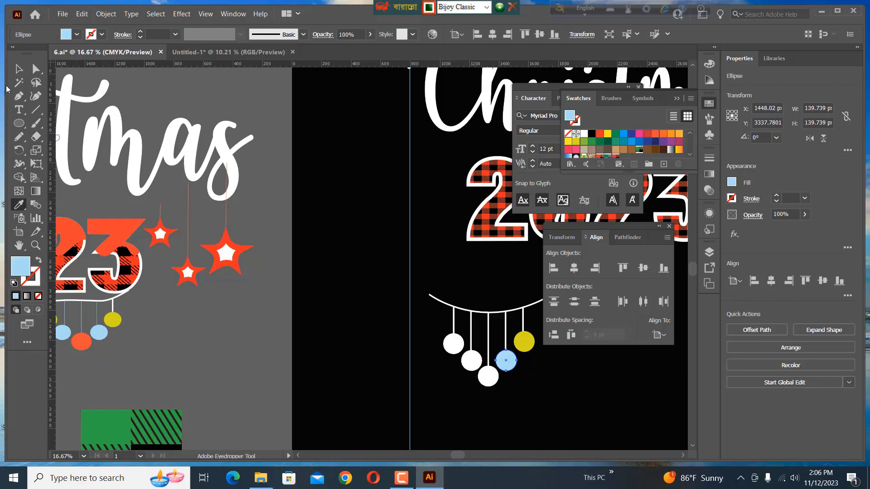
{"action": "left_click", "coordinate": [19, 69]}
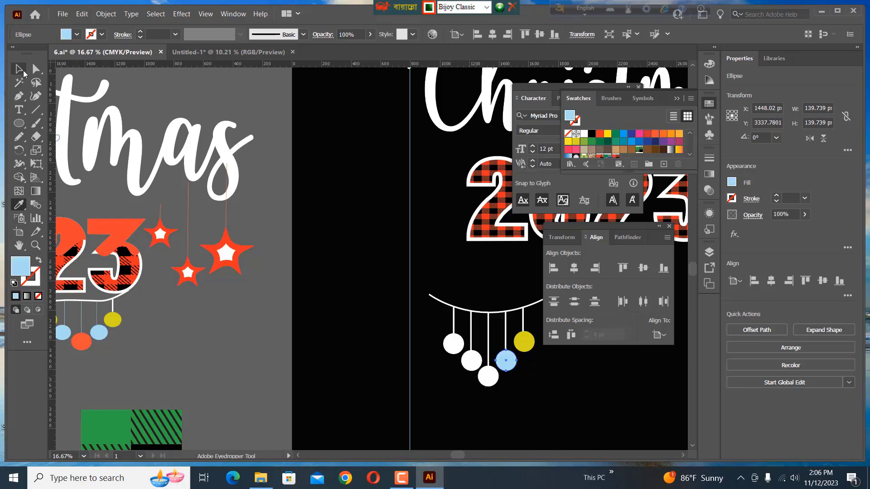
Colour the middle circle orange-red, the second light blue and the first yellow by sampling the reference ornaments
{"action": "left_click", "coordinate": [490, 379]}
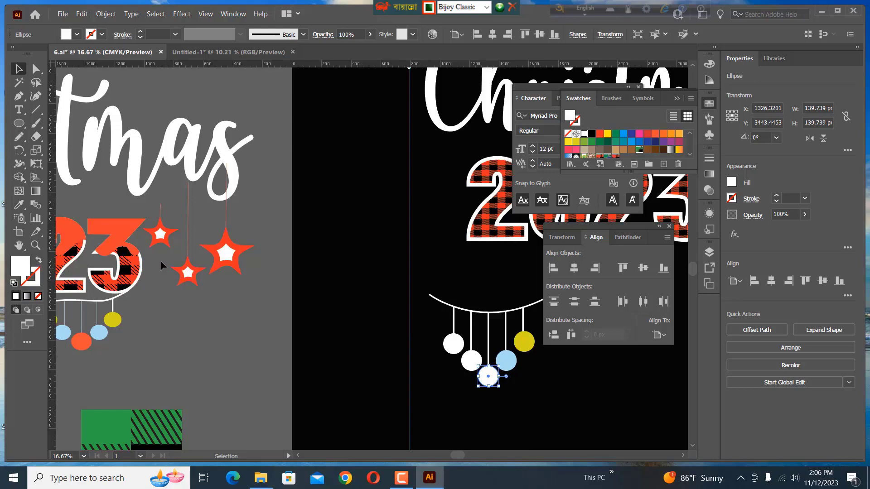
{"action": "left_click", "coordinate": [18, 206]}
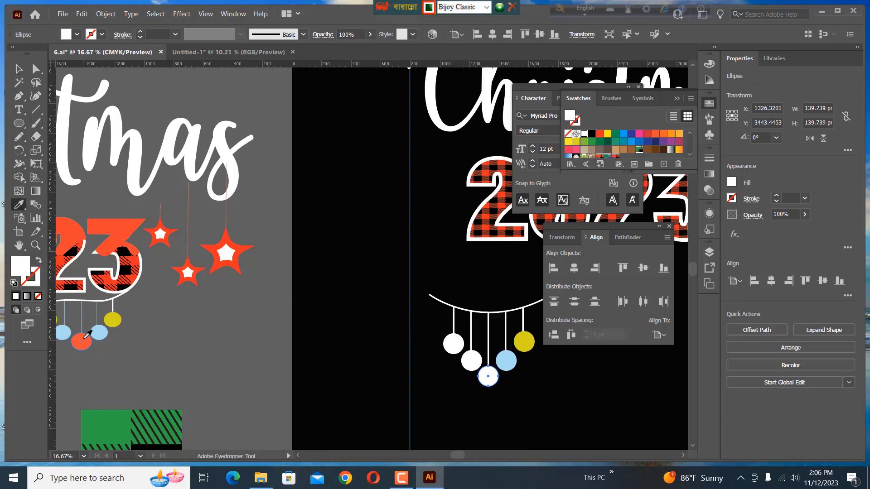
{"action": "left_click", "coordinate": [82, 341]}
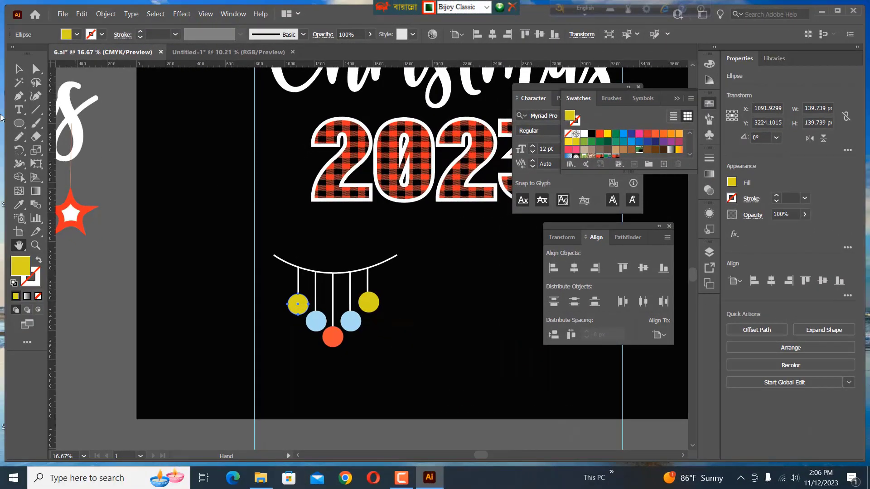
Group the curved string with its hanging lines and ornaments and scale the group down to about 566 px wide
{"action": "left_click_drag", "start_coordinate": [280, 240], "coordinate": [394, 272]}
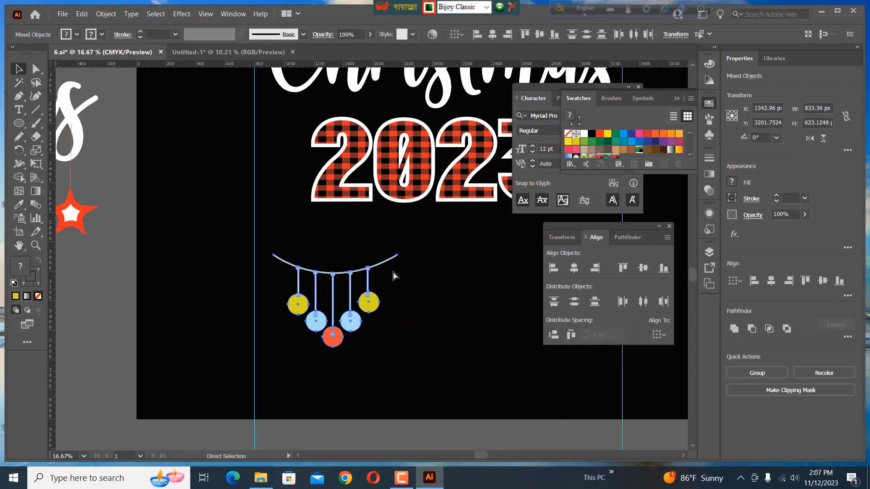
{"action": "key", "text": "ctrl+g"}
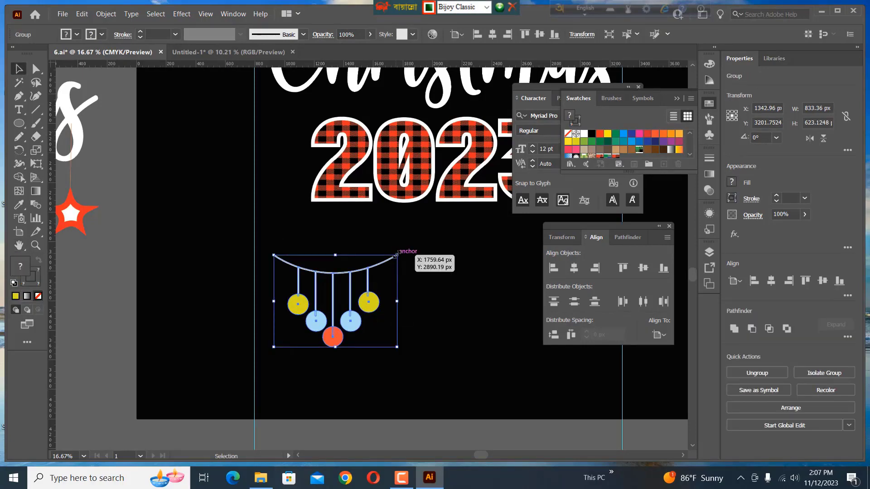
{"action": "left_click_drag", "start_coordinate": [396, 255], "coordinate": [378, 270]}
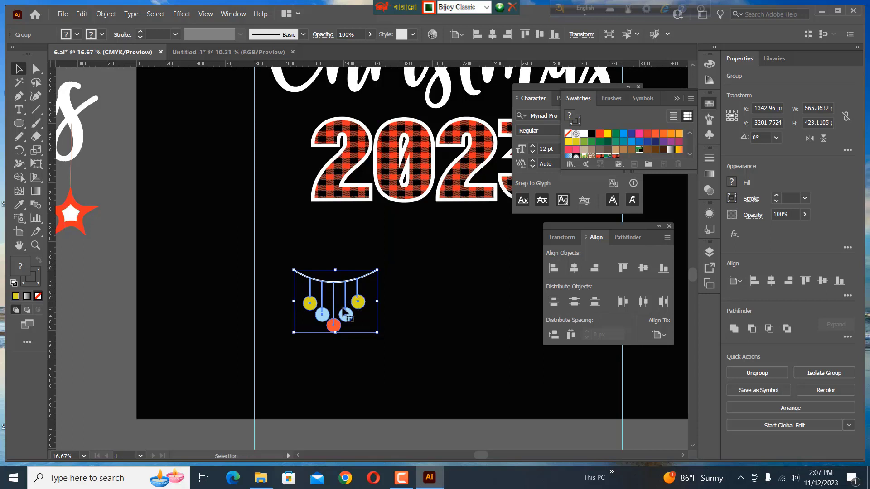
Place the garland beneath the first digit of 2023 and copy it twice so three garlands run end to end under the number
{"action": "left_click_drag", "start_coordinate": [349, 301], "coordinate": [434, 261]}
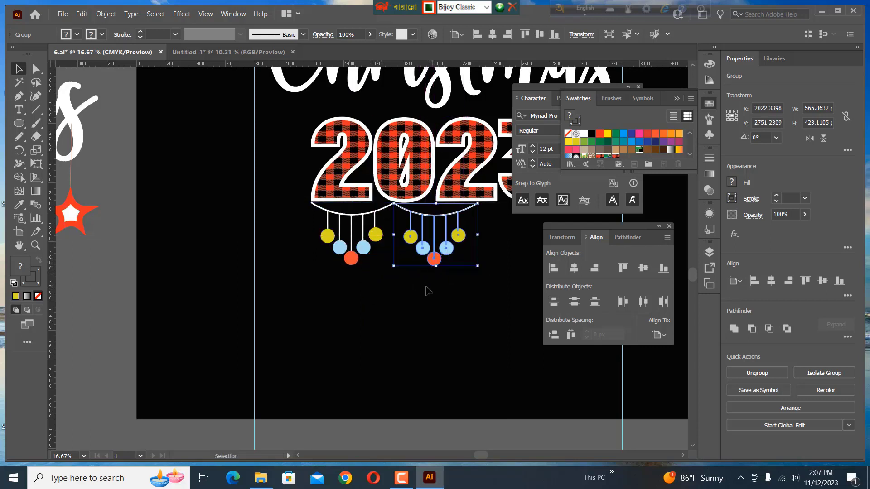
{"action": "left_click_drag", "start_coordinate": [428, 290], "coordinate": [193, 326]}
{"action": "key", "text": "h"}
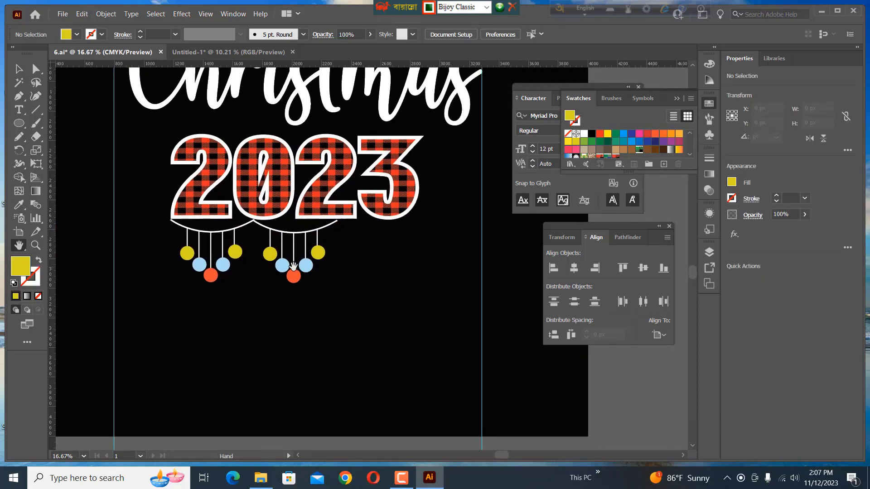
{"action": "left_click", "coordinate": [19, 69]}
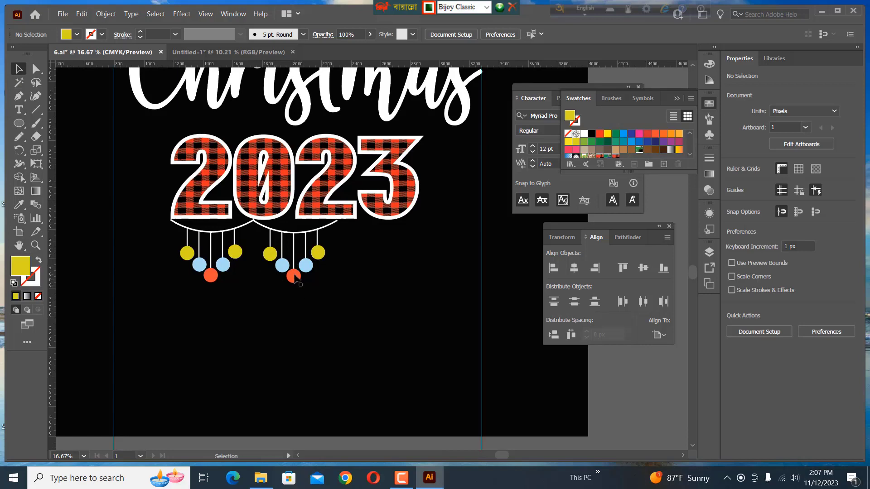
{"action": "left_click_drag", "start_coordinate": [294, 276], "coordinate": [375, 277]}
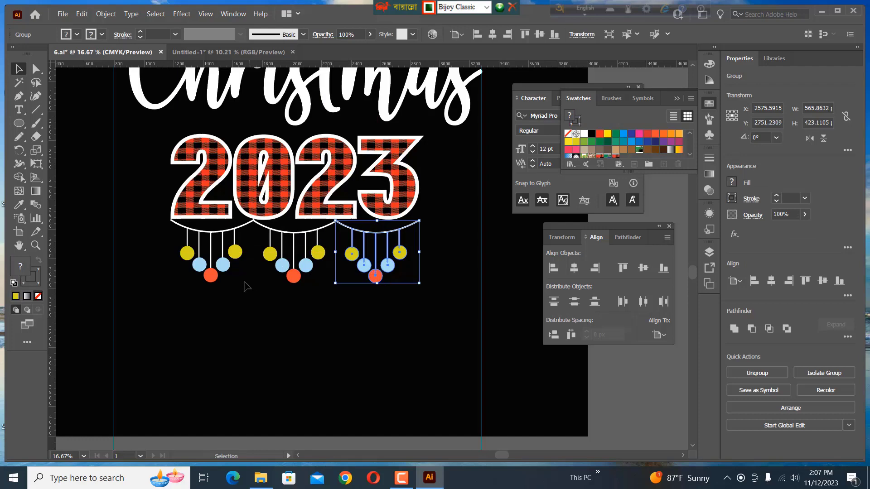
Group the three garlands, shrink the group and fit it against the lower edge of the 2023 lettering
{"action": "left_click", "coordinate": [291, 266], "text": "shift"}
{"action": "left_click", "coordinate": [211, 276], "text": "shift"}
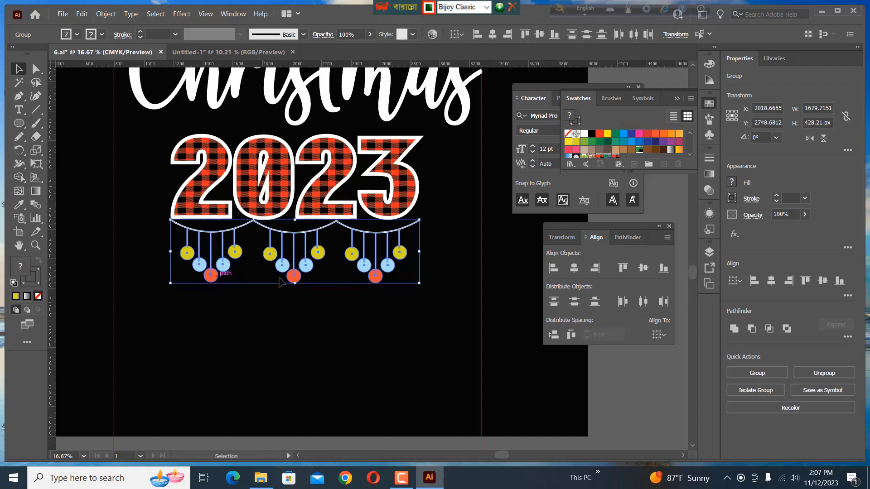
{"action": "key", "text": "ctrl+g"}
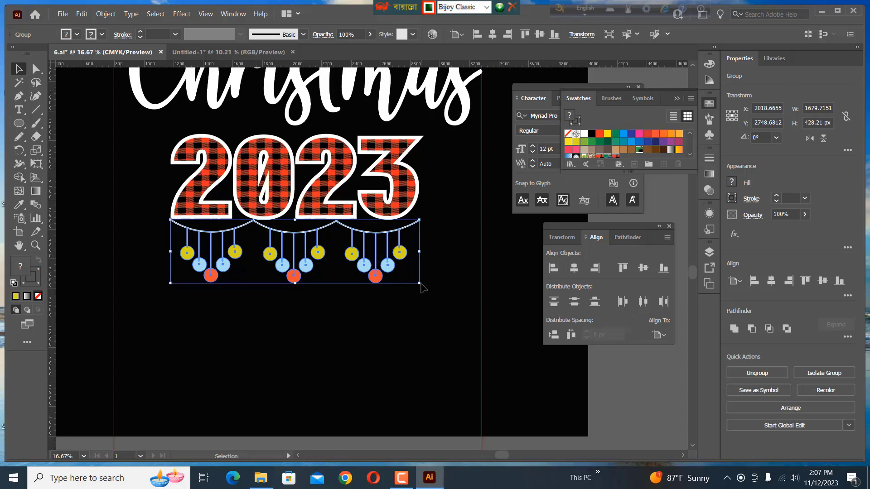
{"action": "left_click_drag", "start_coordinate": [420, 287], "coordinate": [406, 281]}
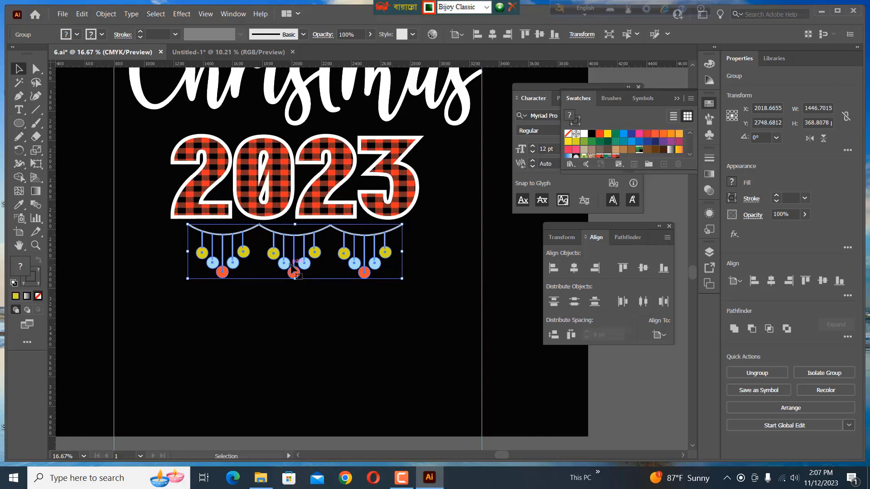
{"action": "left_click_drag", "start_coordinate": [290, 265], "coordinate": [275, 264]}
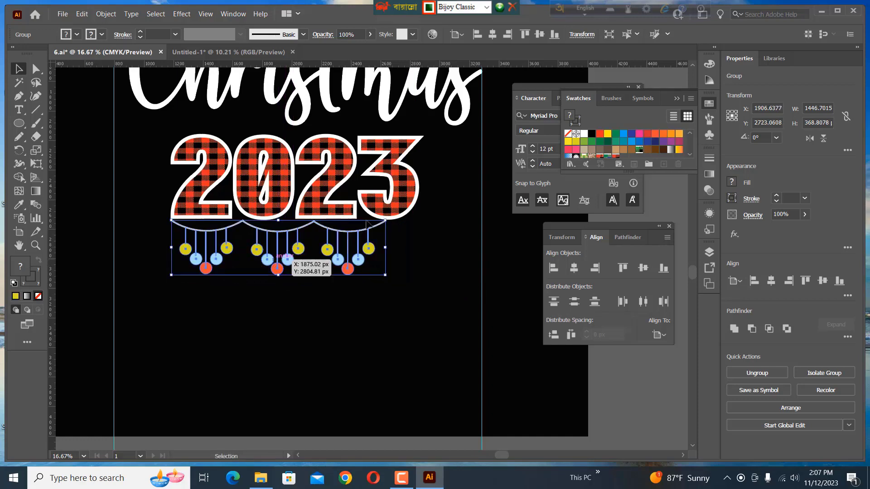
{"action": "left_click_drag", "start_coordinate": [384, 221], "coordinate": [404, 216]}
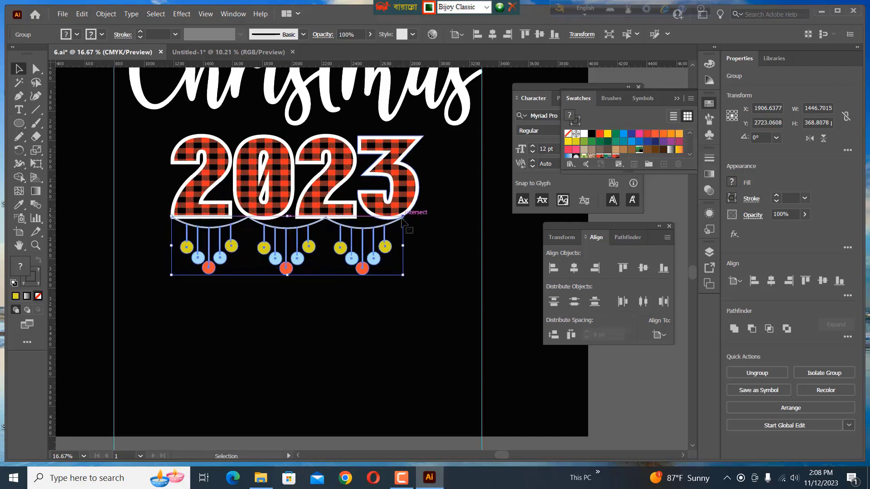
{"action": "left_click", "coordinate": [436, 260]}
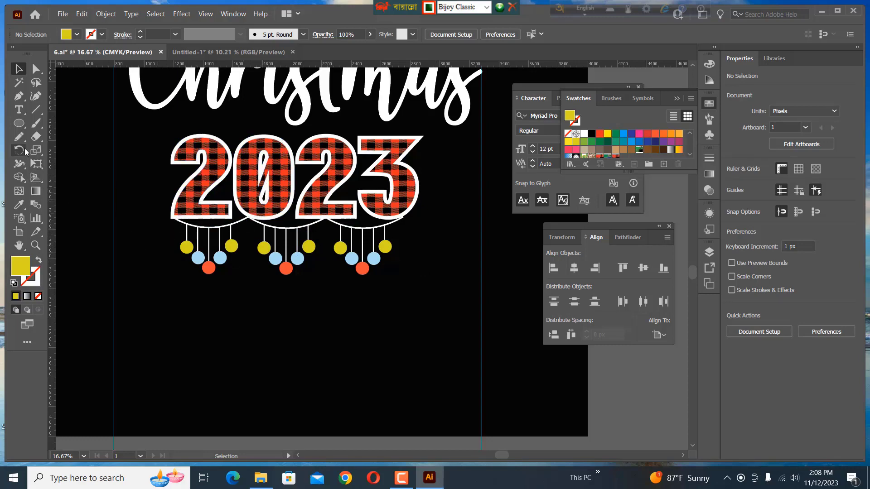
Draw a star about 377 px wide below the first garland and fill it with orange-red
{"action": "left_click_drag", "start_coordinate": [22, 129], "coordinate": [53, 181]}
{"action": "left_click_drag", "start_coordinate": [185, 325], "coordinate": [210, 347]}
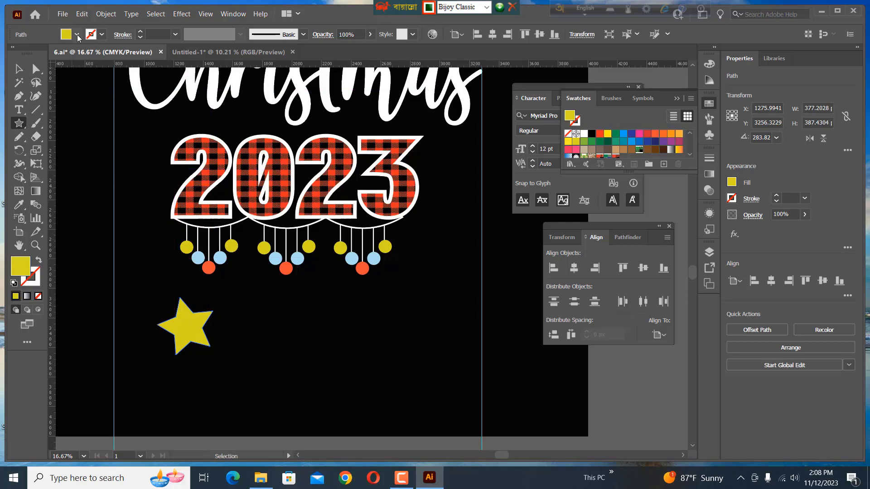
{"action": "left_click", "coordinate": [77, 35]}
{"action": "left_click", "coordinate": [40, 54]}
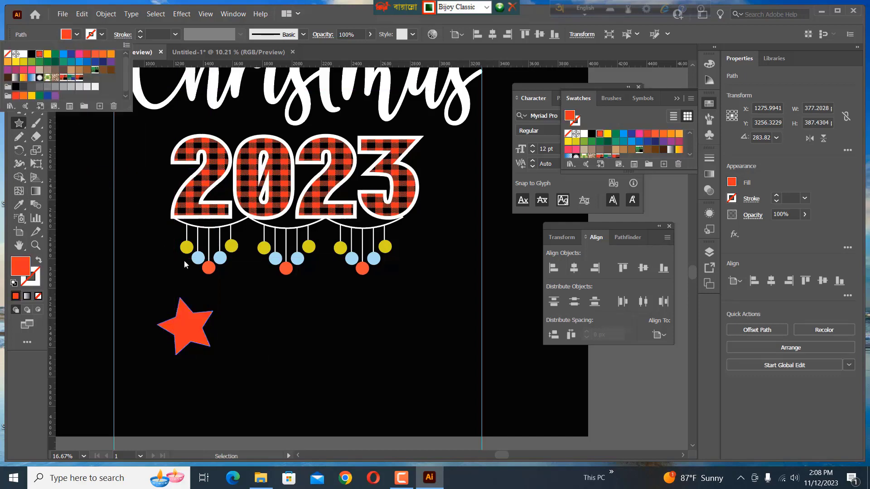
{"action": "left_click", "coordinate": [73, 218]}
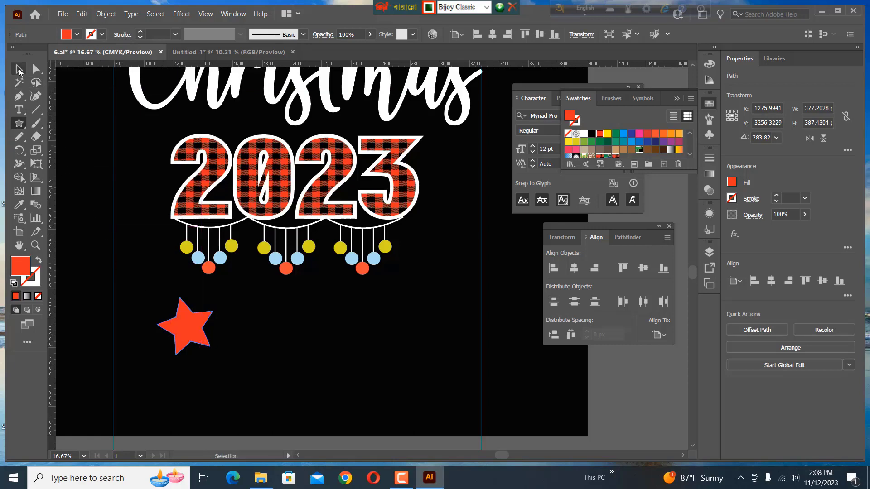
Add a centred copy of the star scaled down to about 188 px wide and fill the copy white
{"action": "left_click", "coordinate": [19, 69]}
{"action": "key", "text": "a"}
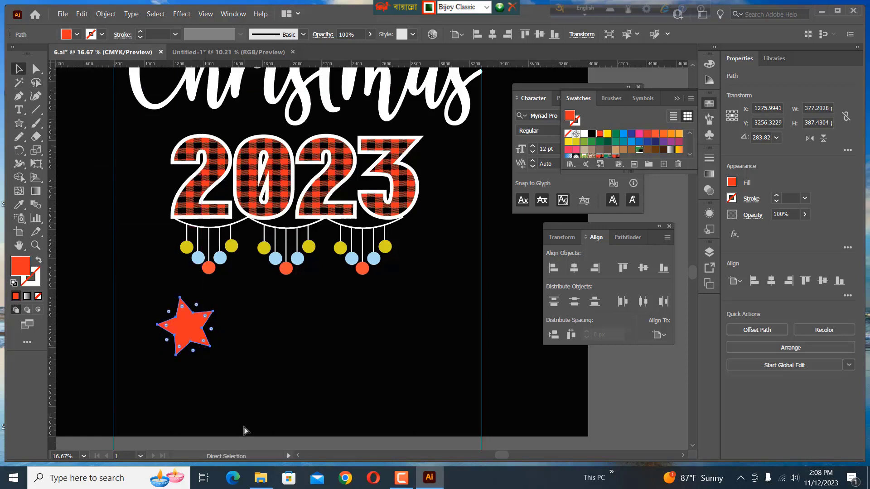
{"action": "key", "text": "v"}
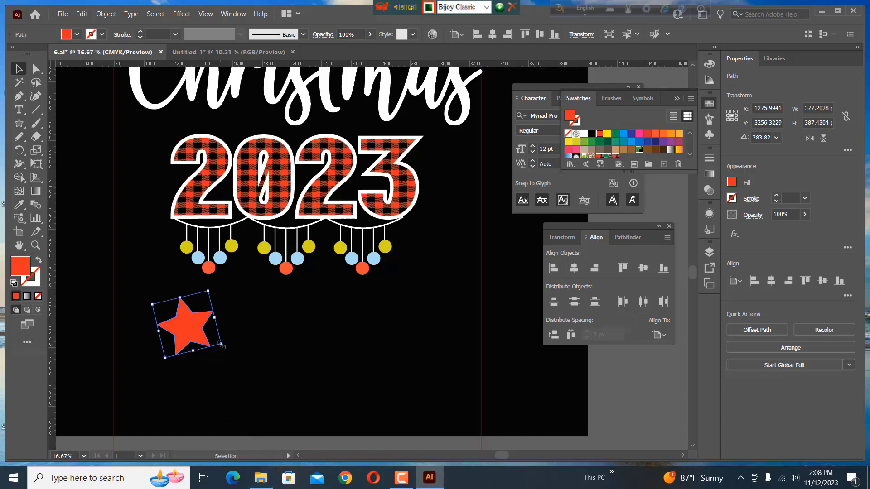
{"action": "left_click_drag", "start_coordinate": [221, 344], "coordinate": [203, 335]}
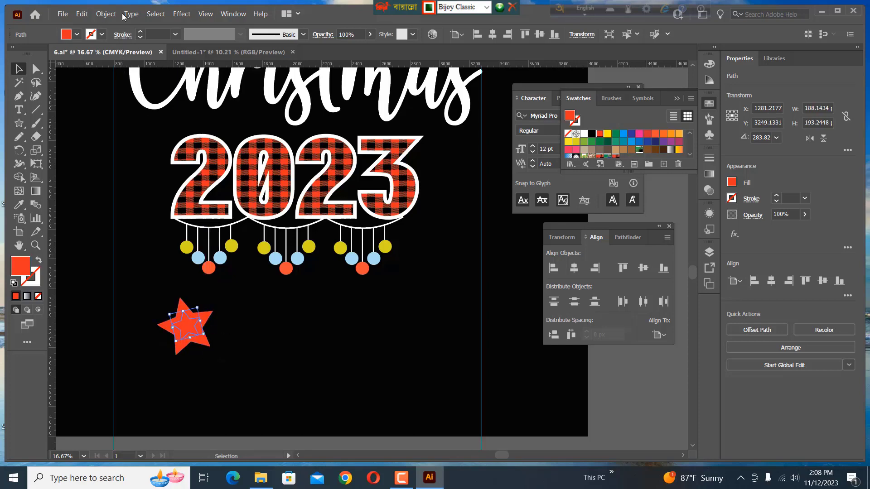
{"action": "left_click", "coordinate": [77, 35]}
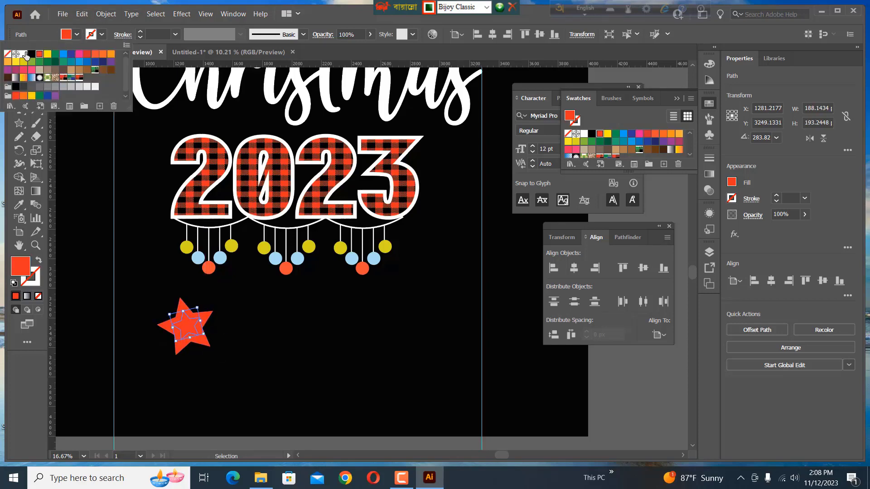
{"action": "left_click", "coordinate": [24, 54]}
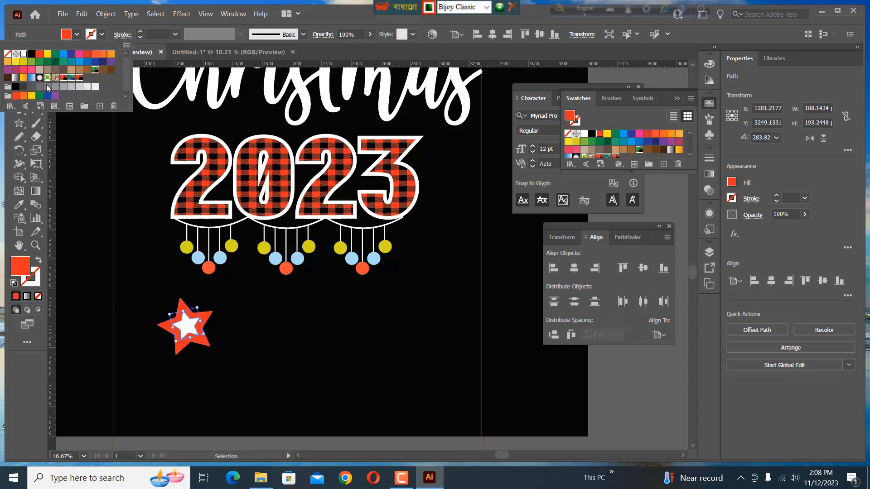
{"action": "left_click", "coordinate": [166, 269]}
Group the red star with its white inner star and scale the group down to about 149 px wide
{"action": "left_click_drag", "start_coordinate": [166, 302], "coordinate": [207, 339]}
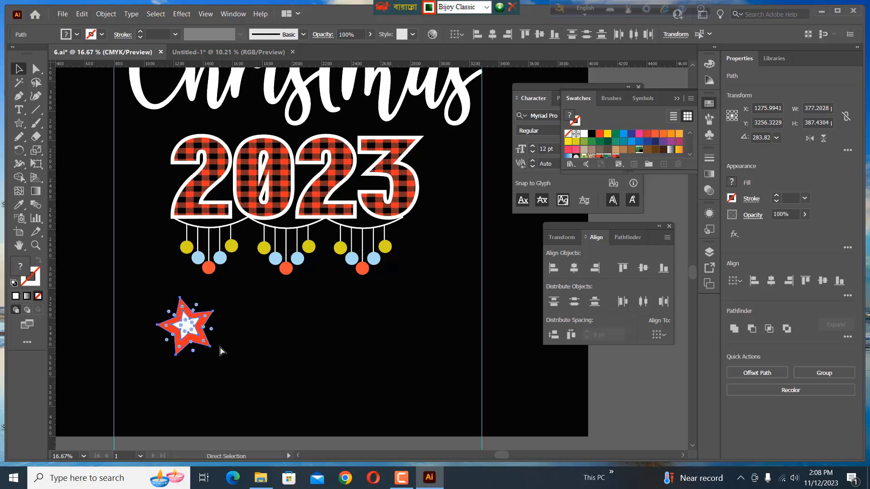
{"action": "key", "text": "ctrl+g"}
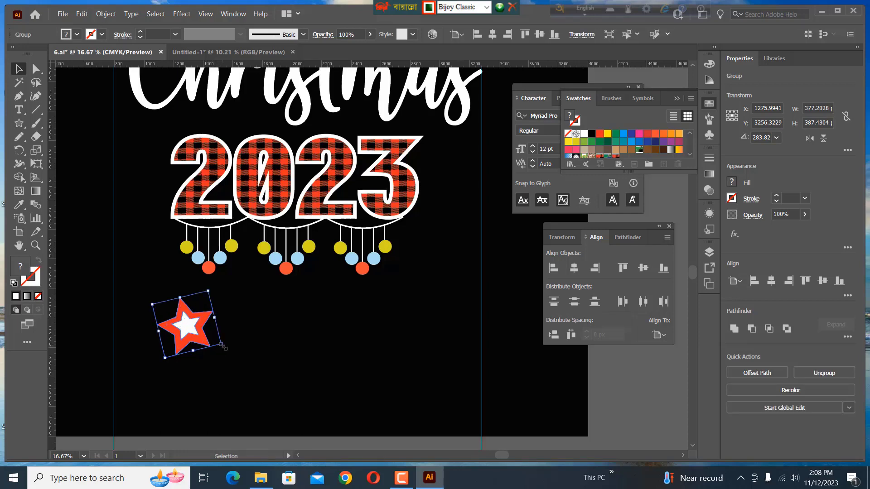
{"action": "left_click_drag", "start_coordinate": [223, 346], "coordinate": [161, 195]}
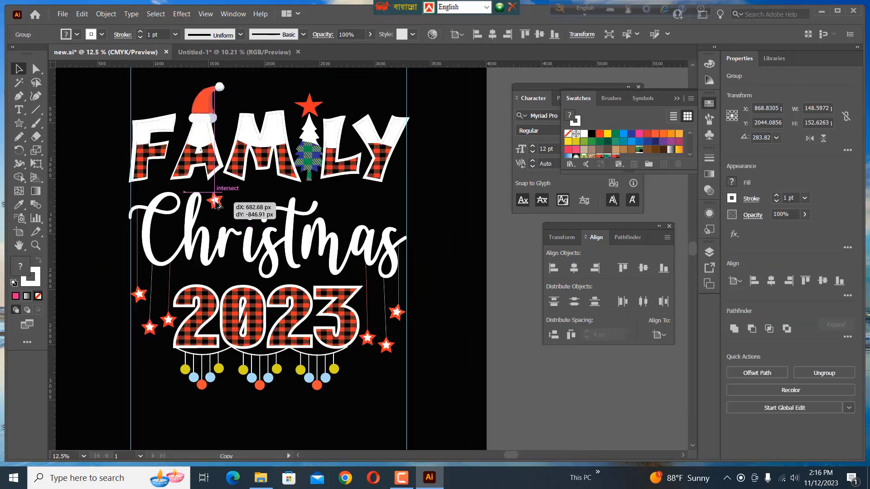
Scatter copies of the small star around Christmas: six between it and FAMILY, four beneath it, one at the C and one above the a
{"action": "left_click_drag", "start_coordinate": [218, 205], "coordinate": [392, 207]}
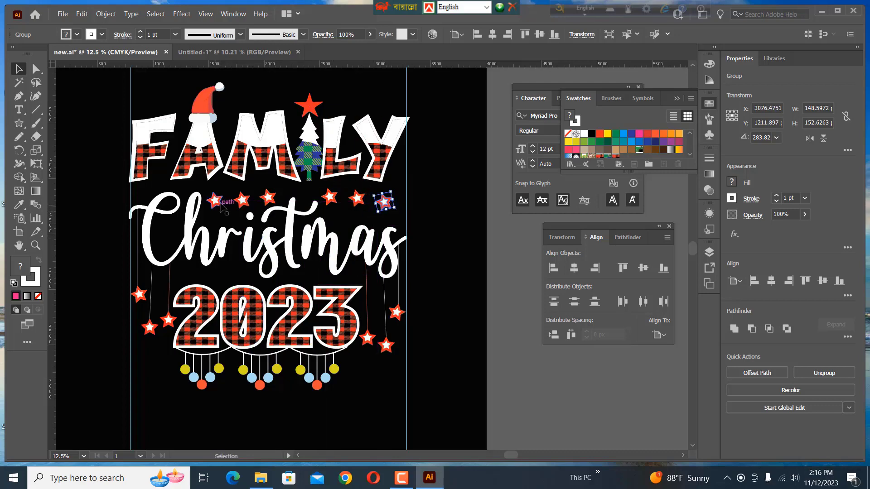
{"action": "left_click_drag", "start_coordinate": [215, 200], "coordinate": [314, 273]}
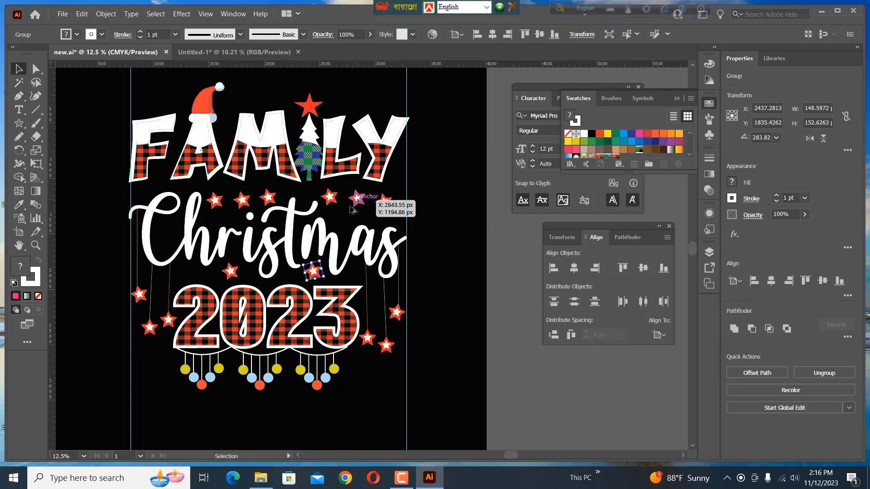
{"action": "left_click_drag", "start_coordinate": [357, 198], "coordinate": [343, 221]}
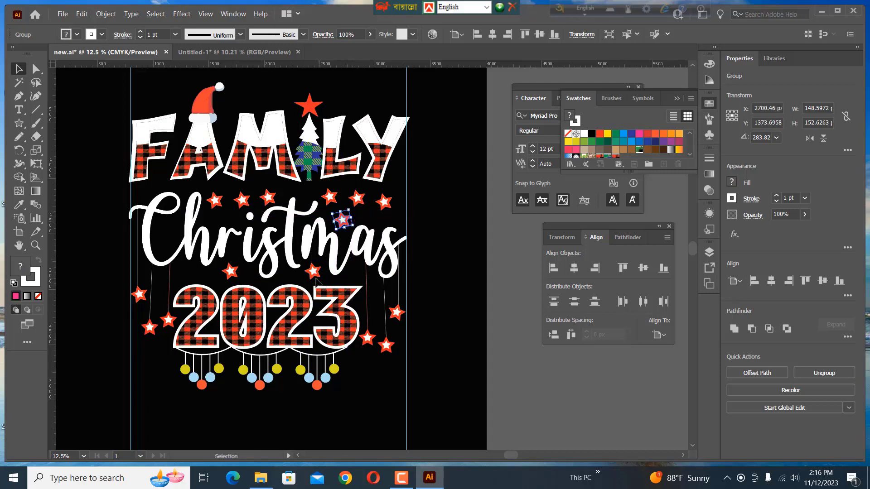
{"action": "key", "text": "ctrl+shift+a"}
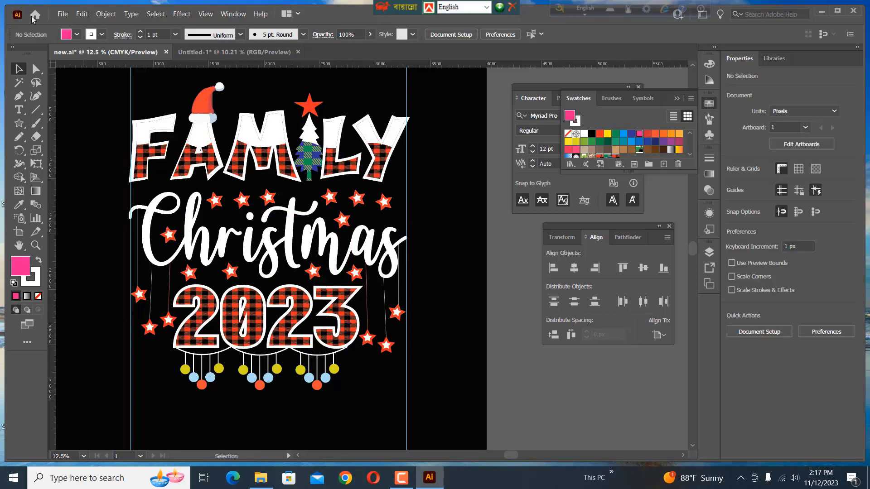
{"action": "left_click", "coordinate": [62, 14]}
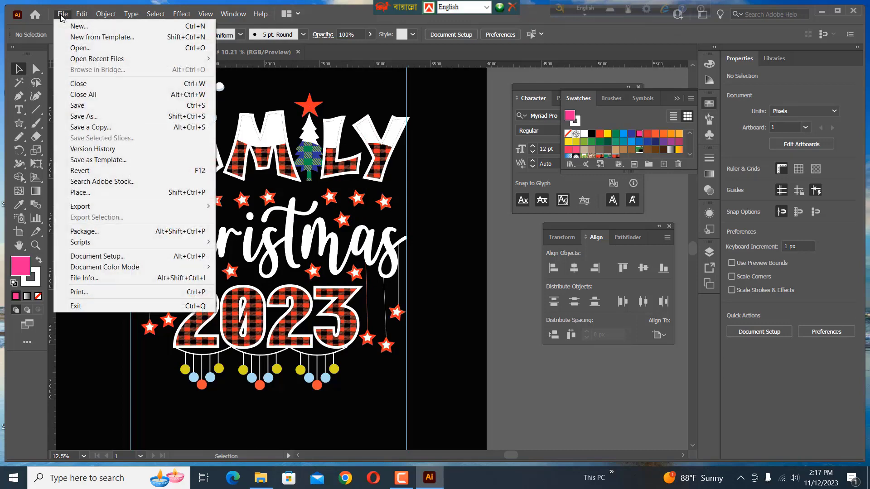
{"action": "left_click", "coordinate": [84, 116]}
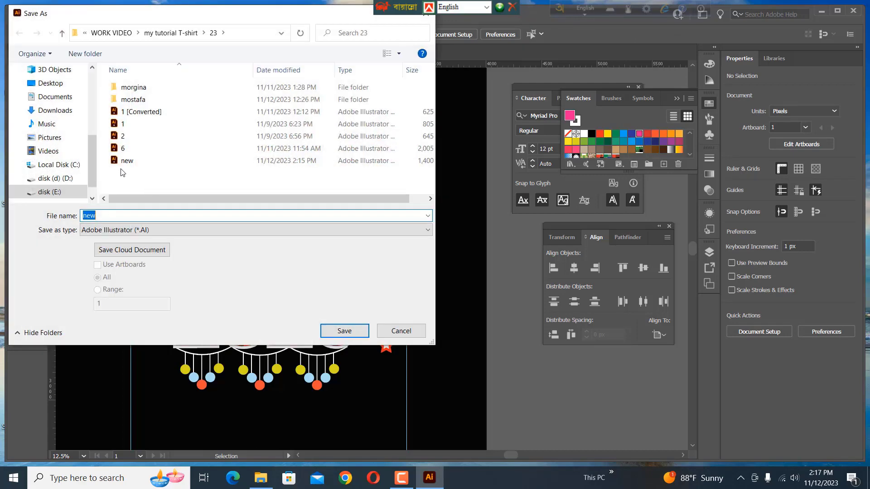
{"action": "left_click", "coordinate": [102, 215]}
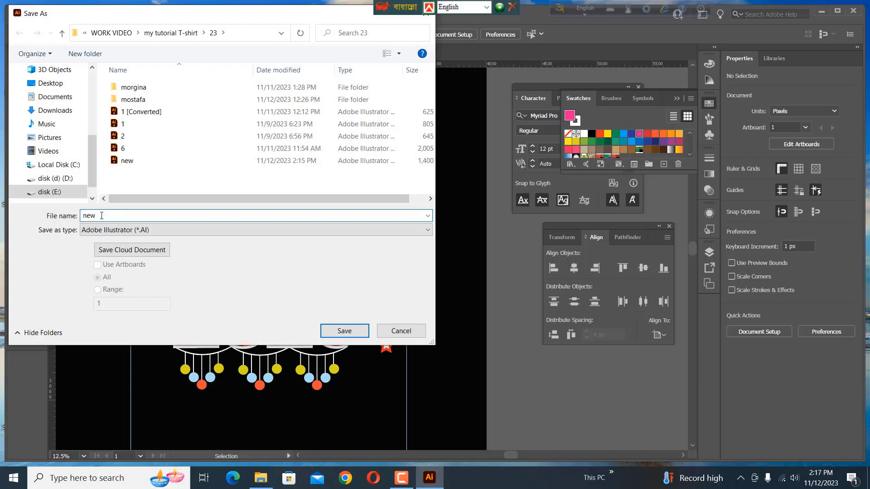
{"action": "left_click", "coordinate": [410, 332]}
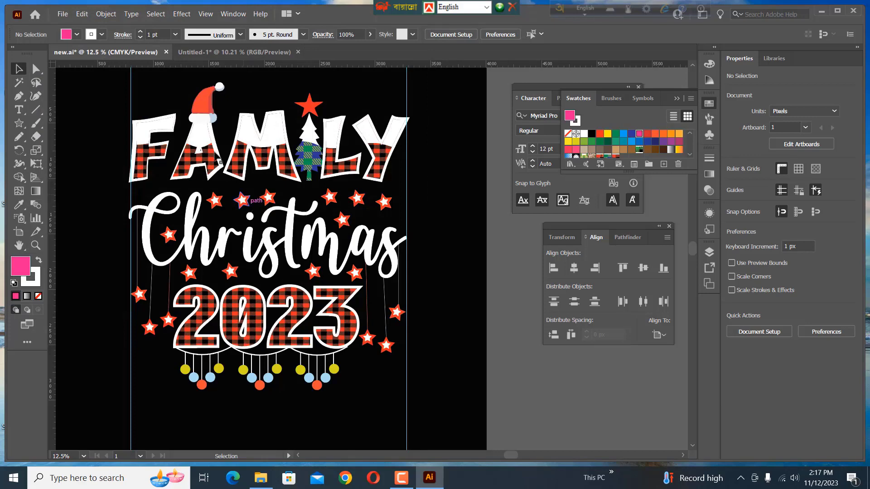
Export the artwork with Save for Web using the JPEG High preset at 4000 × 4000 px, up to choosing the file name
{"action": "left_click", "coordinate": [63, 14]}
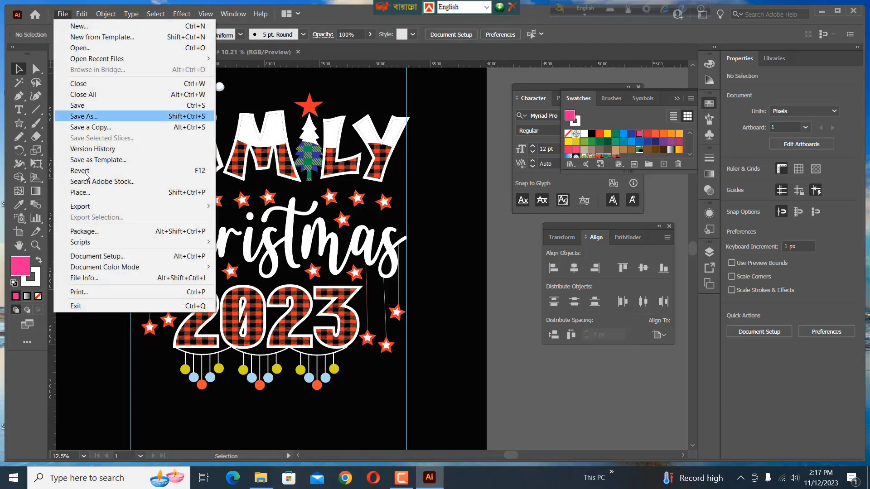
{"action": "mouse_move", "coordinate": [91, 206]}
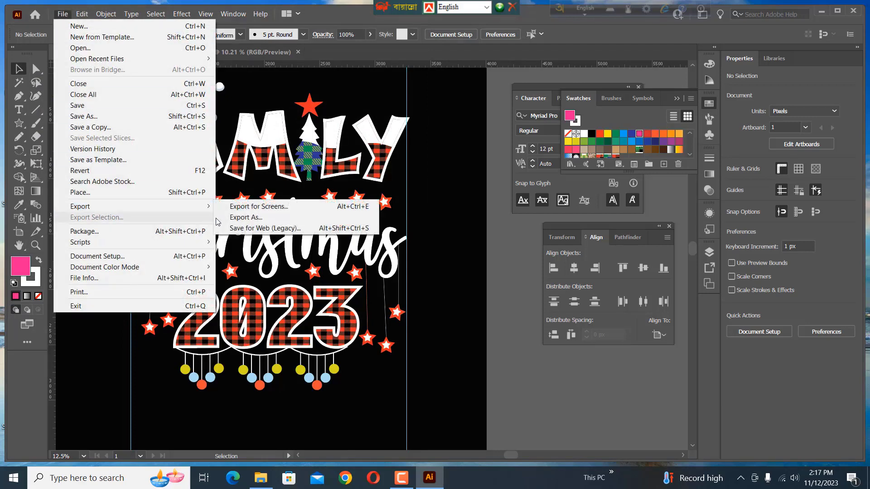
{"action": "left_click", "coordinate": [238, 229]}
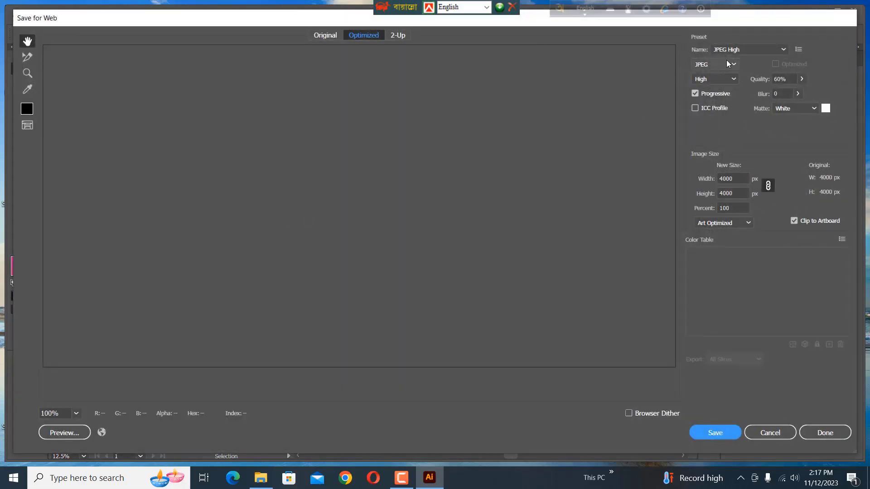
{"action": "left_click", "coordinate": [783, 51]}
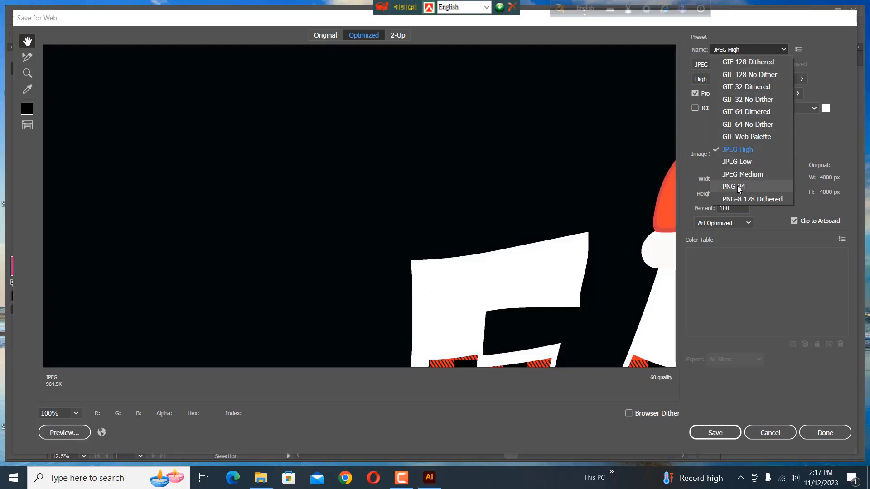
{"action": "left_click", "coordinate": [735, 53]}
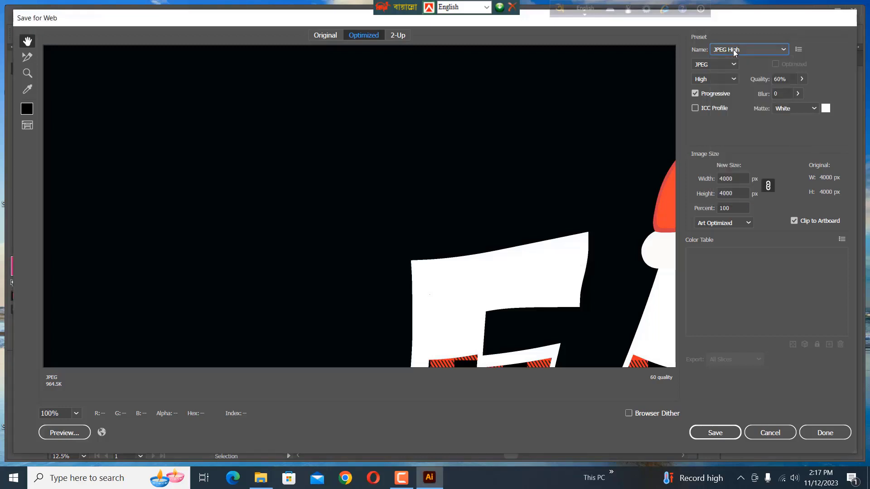
{"action": "left_click", "coordinate": [720, 432]}
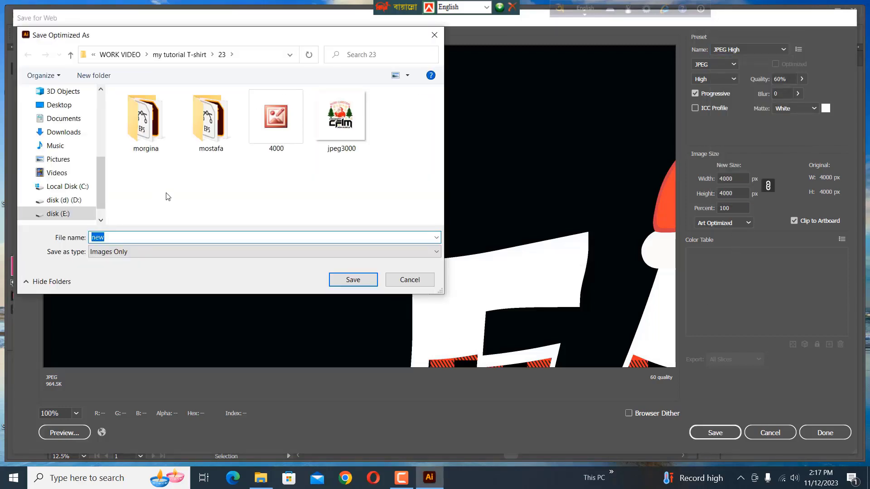